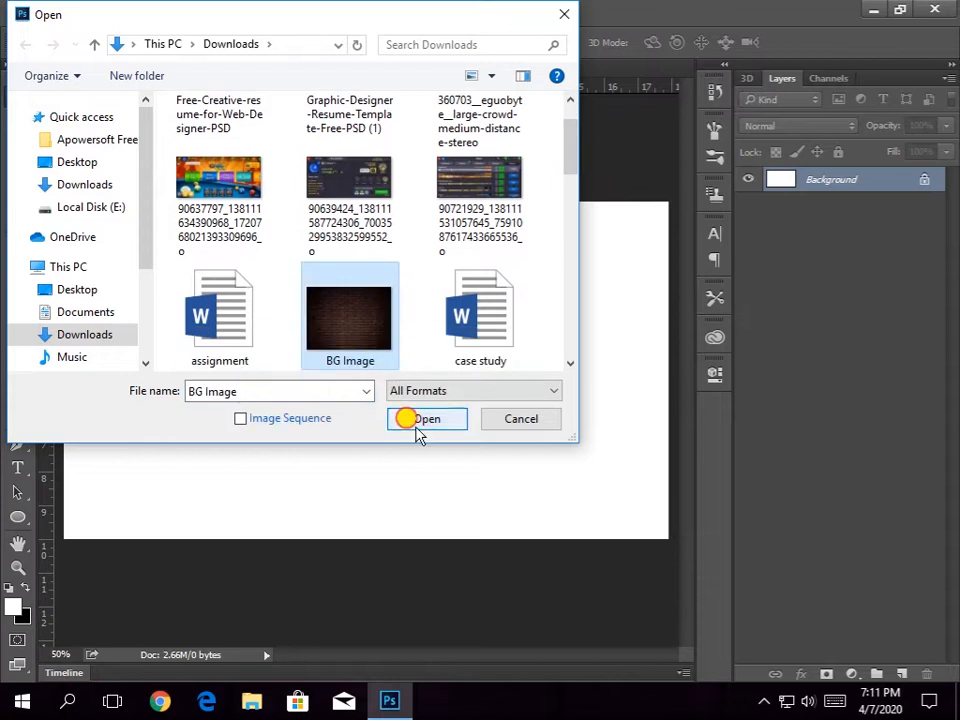
- Open the BG Image file, unlock its background and copy the brick picture into Untitled-1, unlocking that document's white background too
left_click(416, 425)
left_click(924, 182)
left_click_drag(438, 360, 390, 345)
left_click(918, 204)
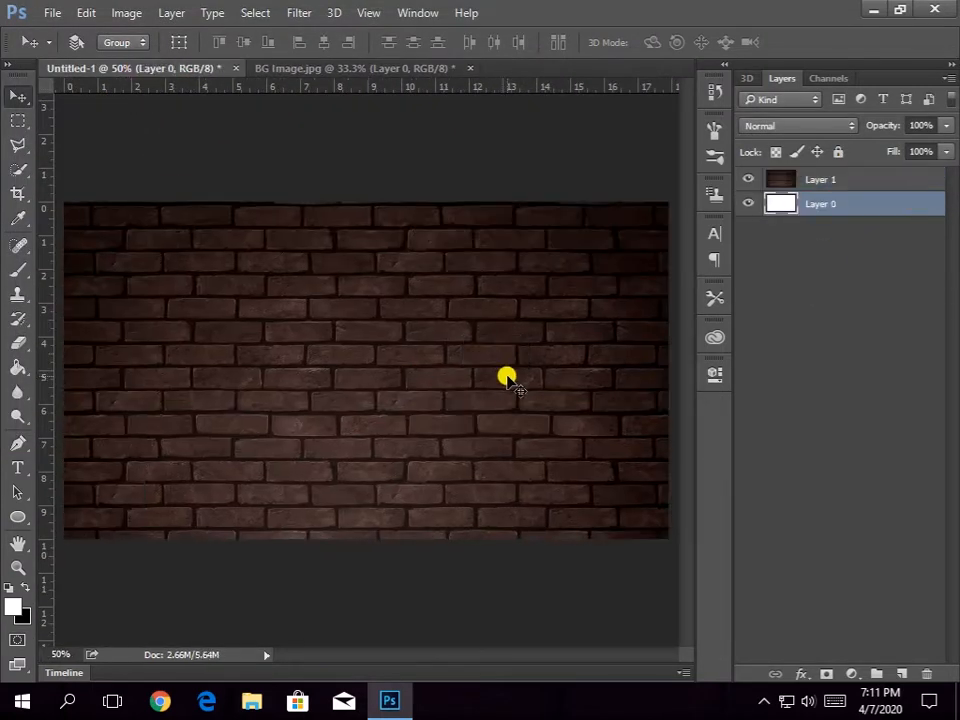
- Enlarge the white Layer 0 to about 110% around its centre with Free Transform
key("ctrl+minus")
key("ctrl+t")
mouse_move(497, 424)
left_mouse_down()
mouse_move(486, 411)
mouse_move(497, 424)
left_mouse_up()
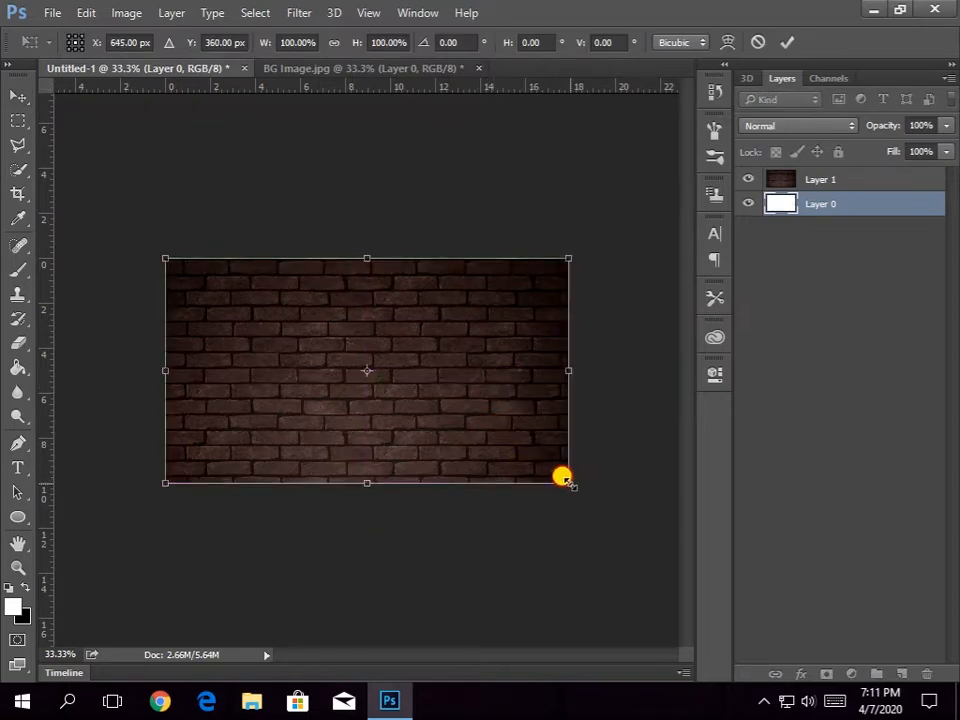
left_click_drag(563, 478, 578, 494)
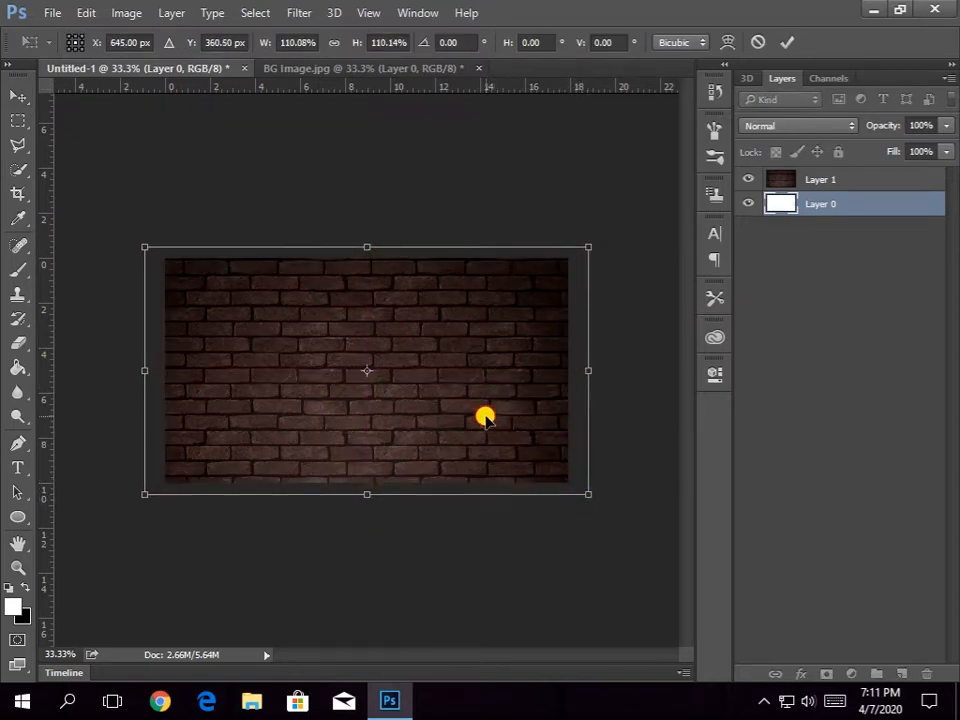
left_click_drag(484, 418, 480, 394)
key("Return")
- Centre the brick picture on Layer 1 over the canvas and resize it slightly with Free Transform
left_click(840, 179)
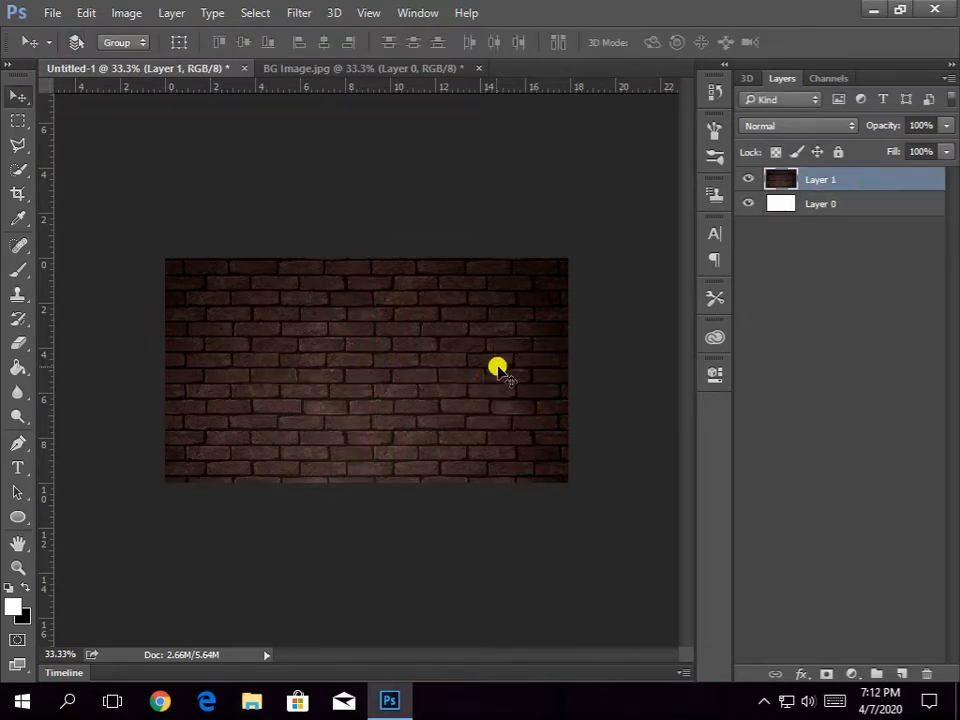
left_click_drag(409, 392, 420, 396)
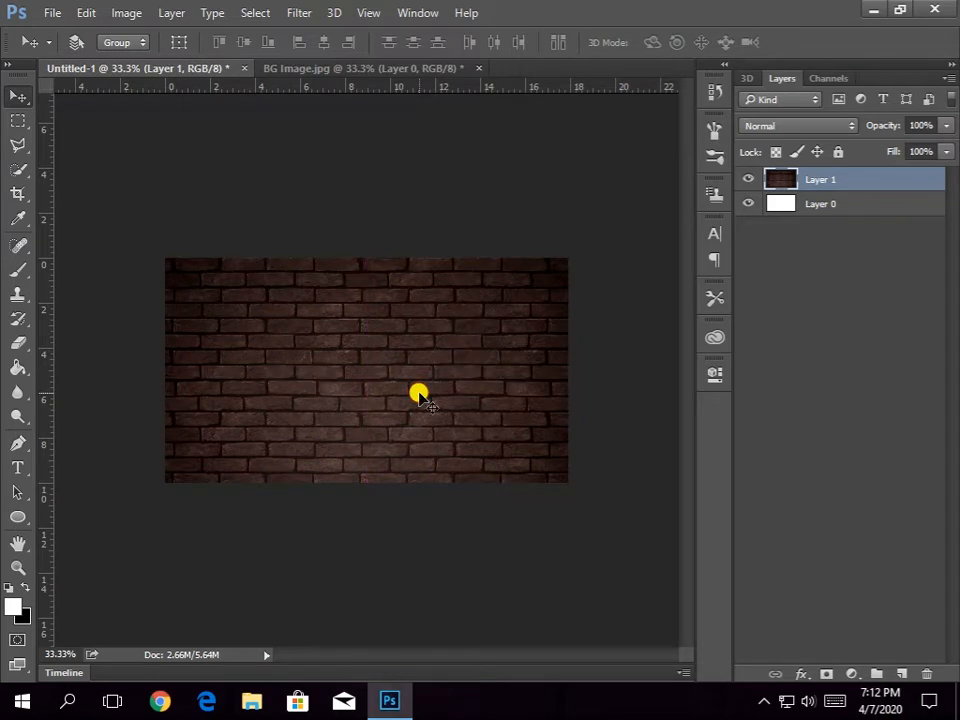
key("ctrl+t")
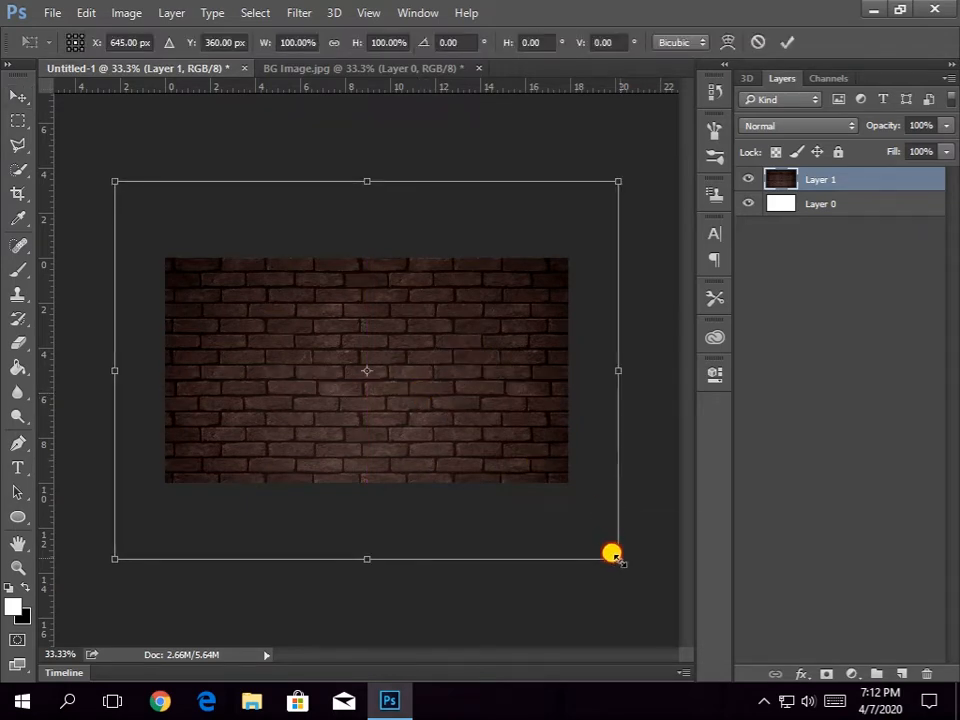
left_click_drag(613, 553, 613, 555)
key("Return")
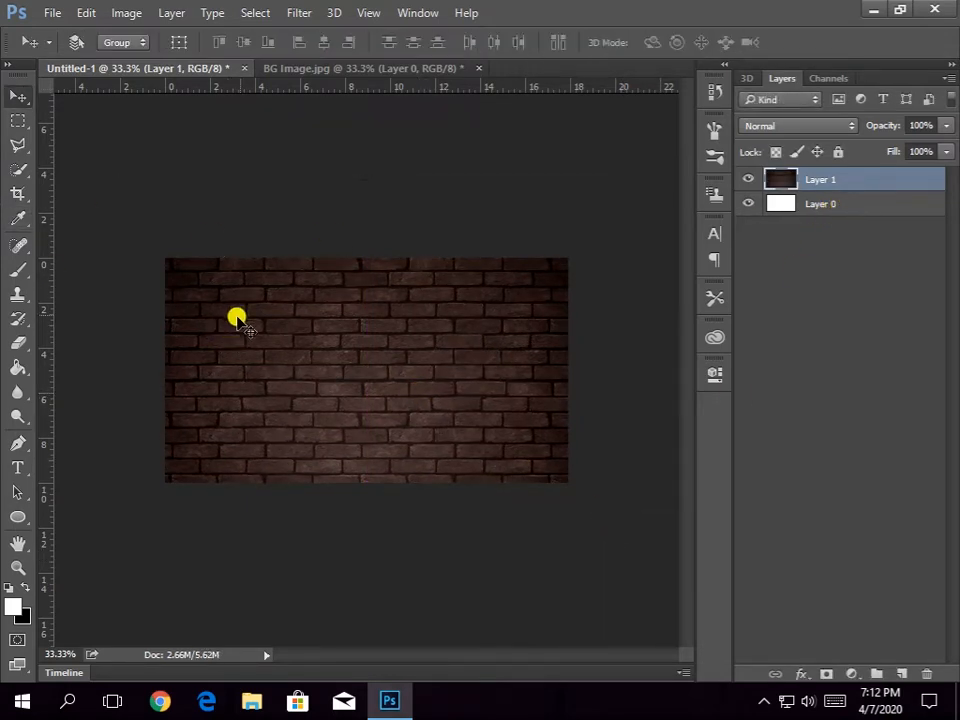
- Draw a circle shape about 564 px in diameter over the brick wall and set its fill to none
left_click(18, 517)
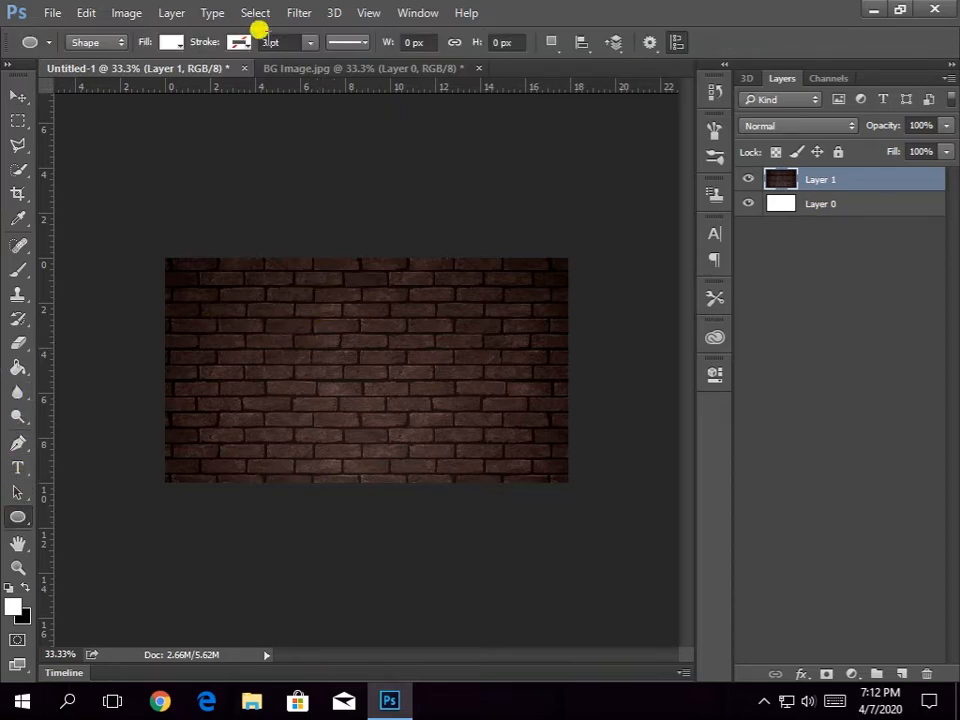
left_click_drag(328, 326, 505, 621)
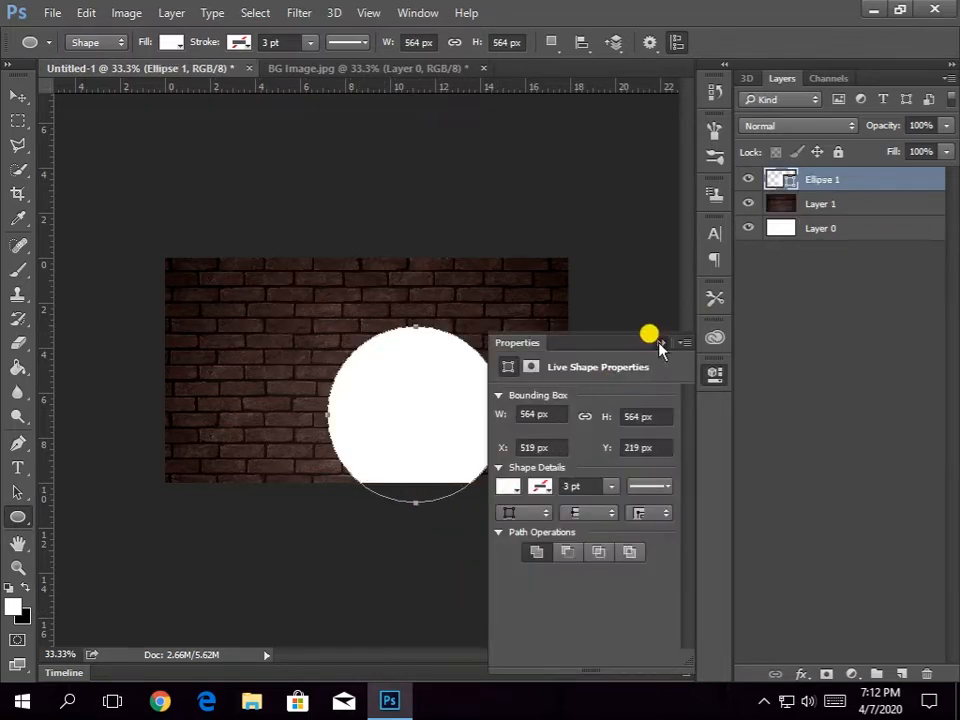
left_click(660, 342)
left_click(168, 41)
left_click(89, 78)
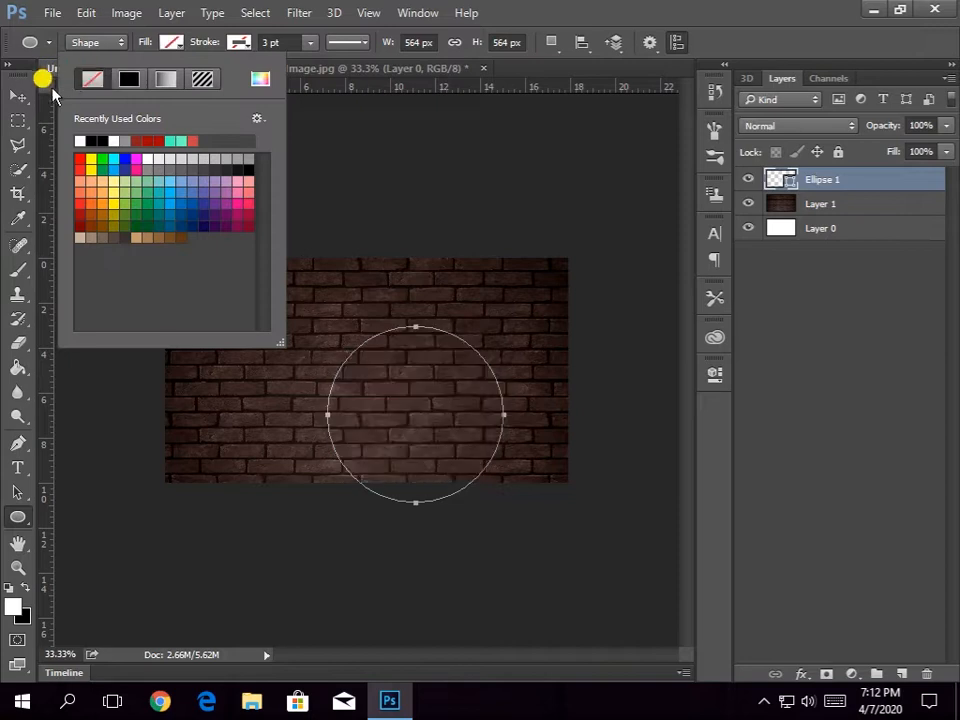
- Give the circle a white stroke about 9.58 pt wide
left_click(311, 43)
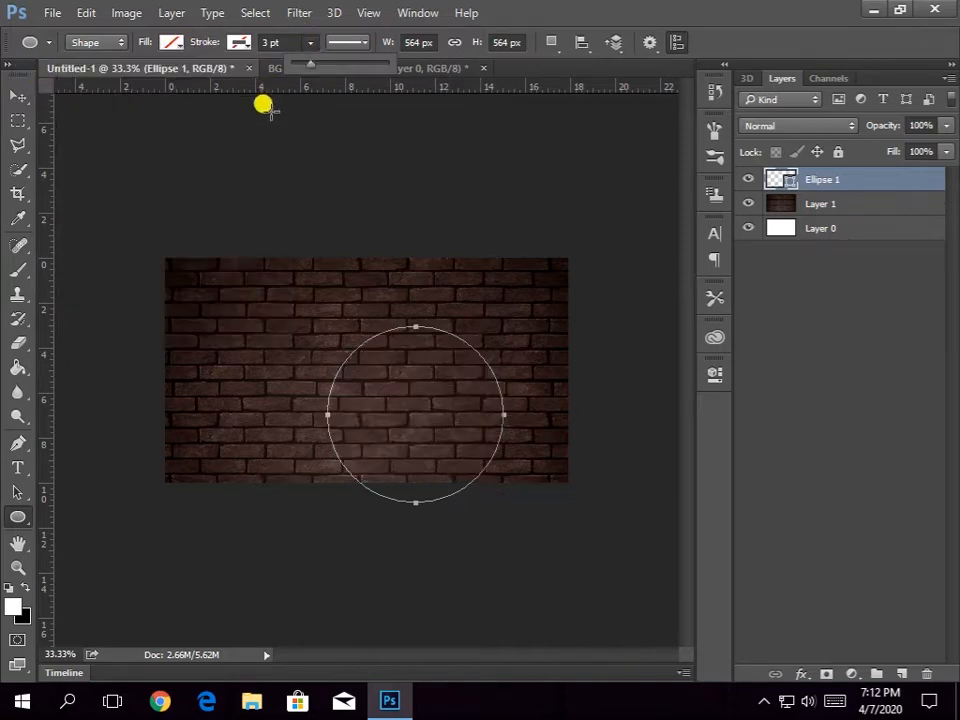
left_click_drag(312, 65, 336, 65)
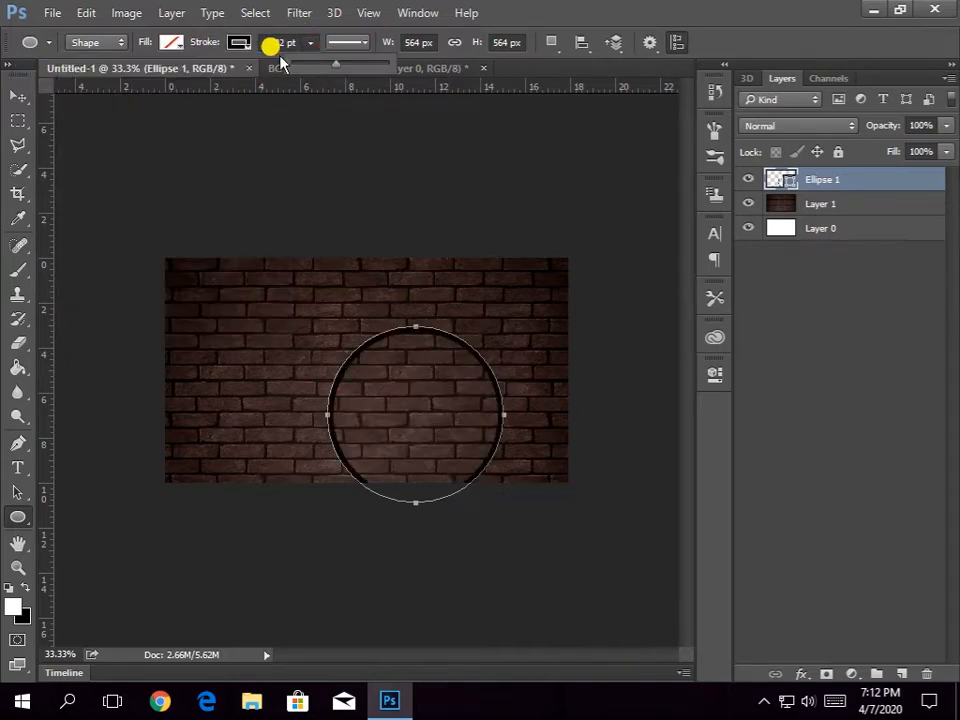
left_click(239, 42)
left_click(148, 139)
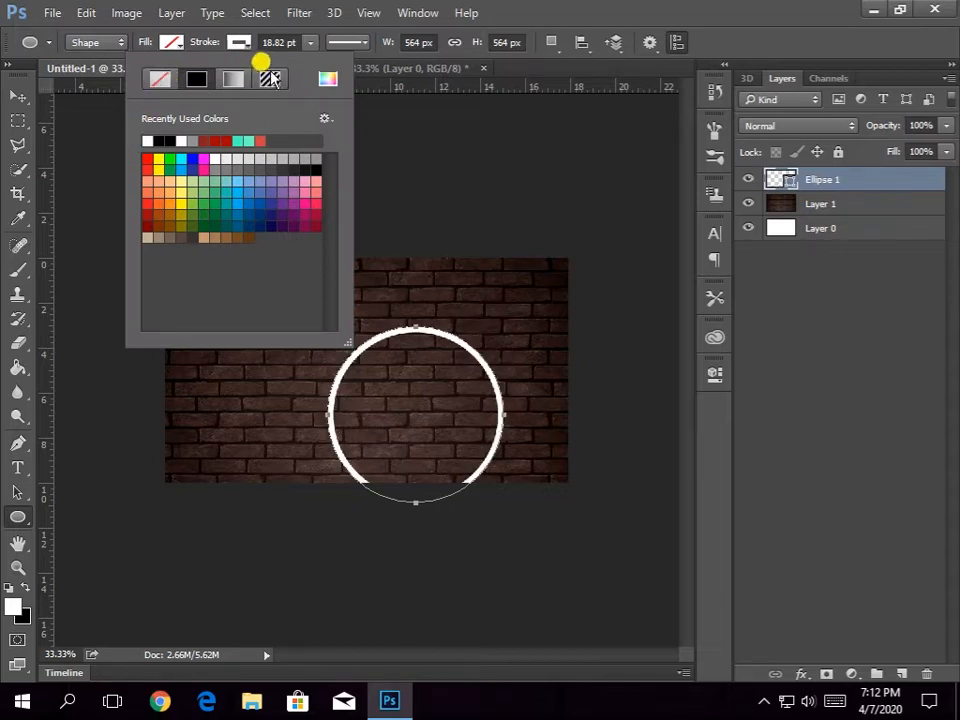
left_click(311, 43)
left_click(311, 43)
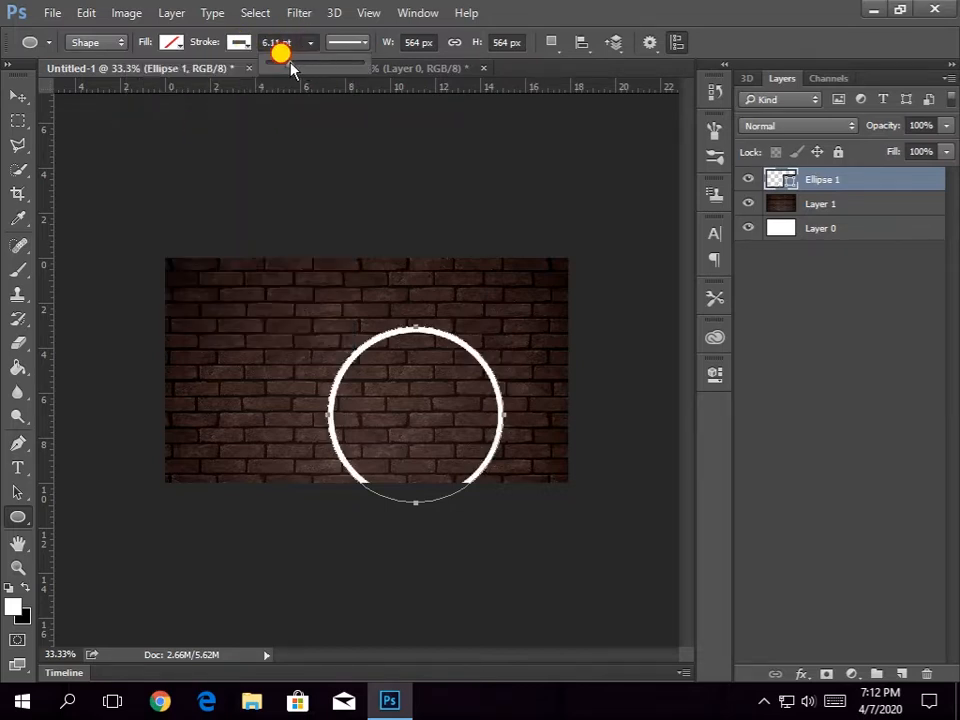
left_click_drag(291, 64, 296, 66)
- Move the circle outline to the centre of the brick wall canvas
left_click(17, 94)
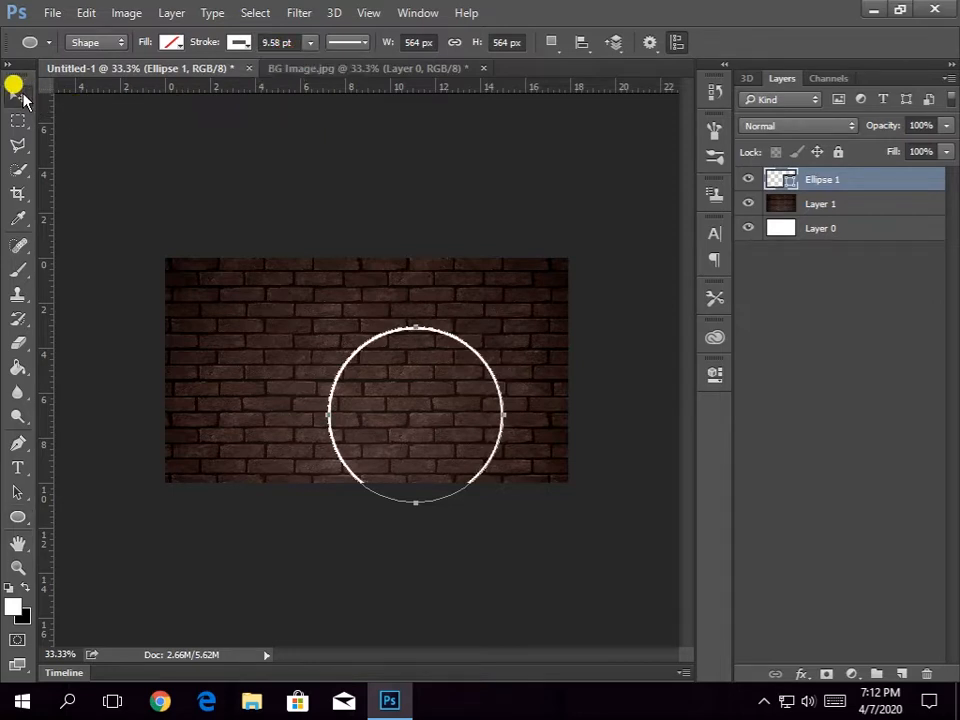
left_click_drag(449, 341, 393, 292)
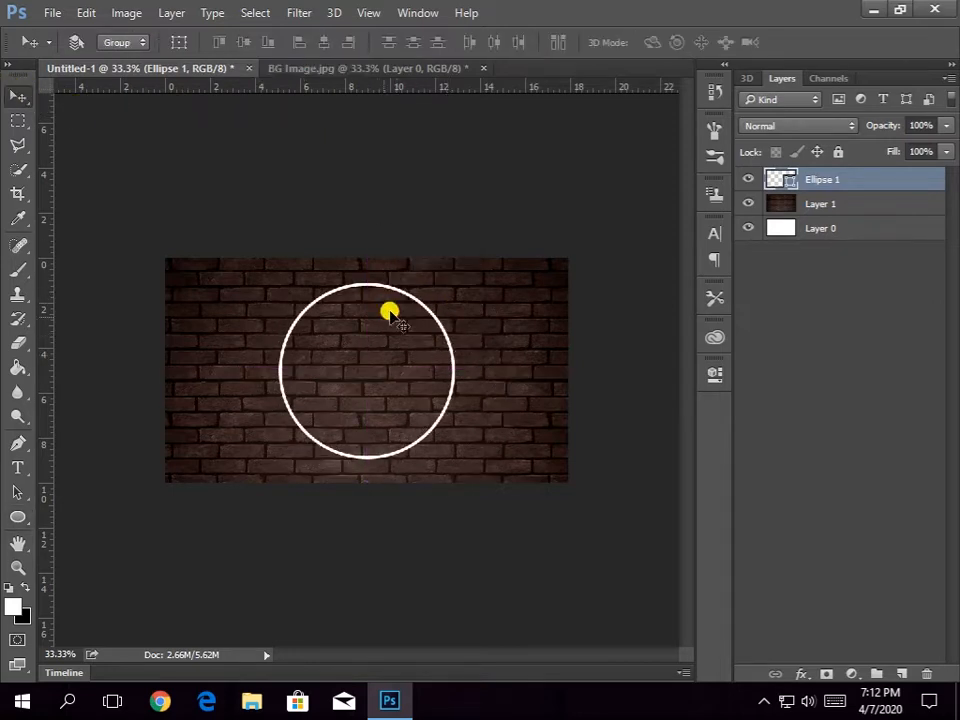
key("ctrl+t")
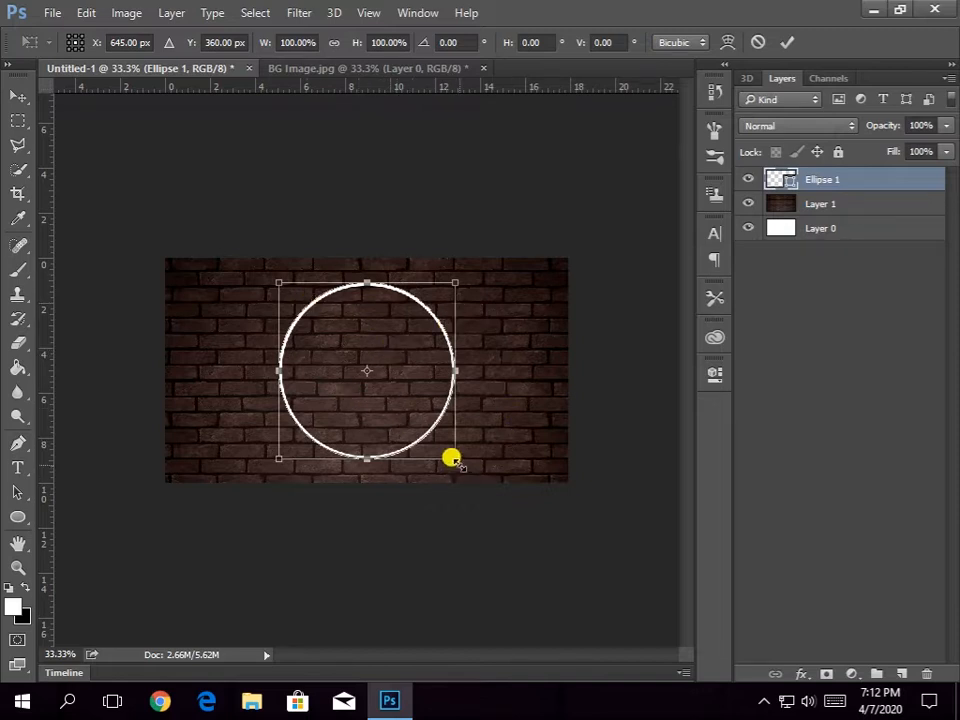
key("Return")
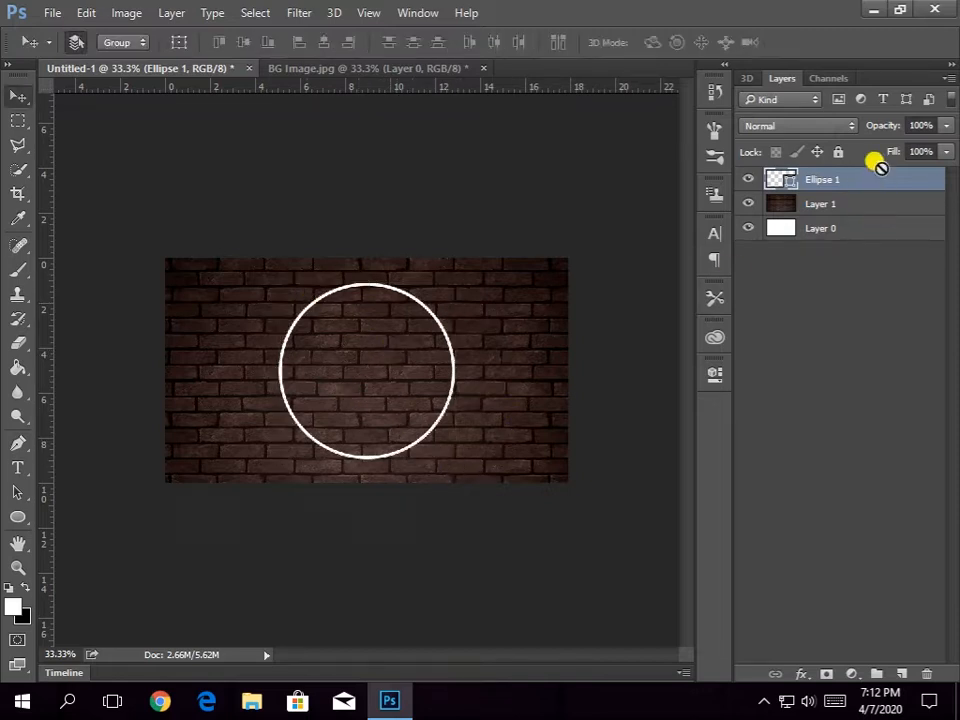
- Delete the white Layer 0 beneath the brick picture
left_click(878, 231)
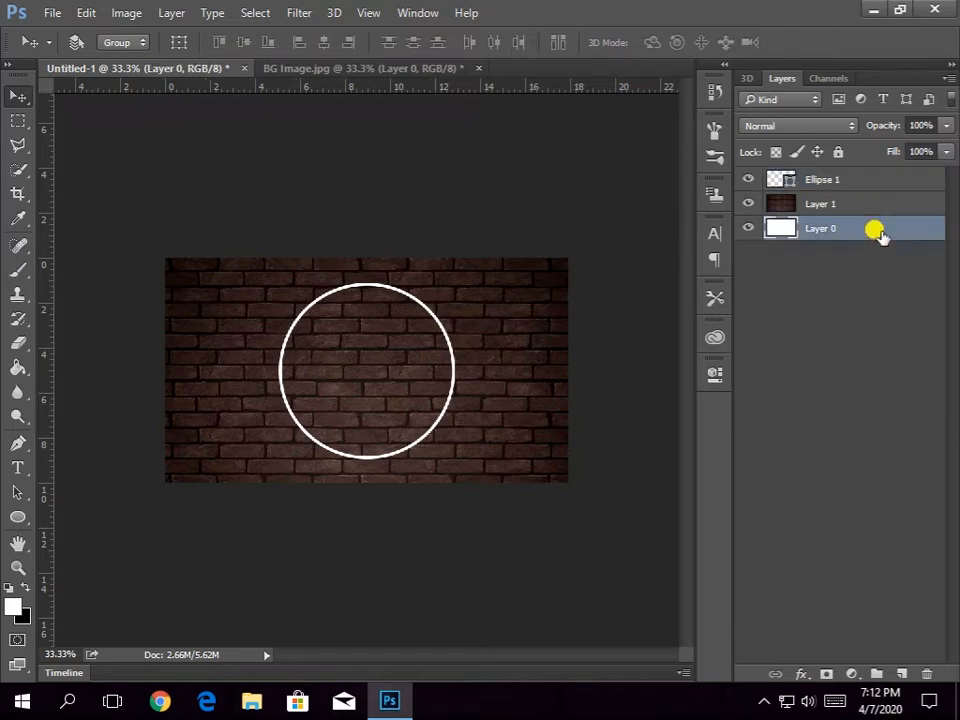
key("Delete")
- Add a Bevel & Emboss effect to the Ellipse 1 layer with a depth of 409%, keeping the circle in view
left_click(876, 179)
double_click(904, 178)
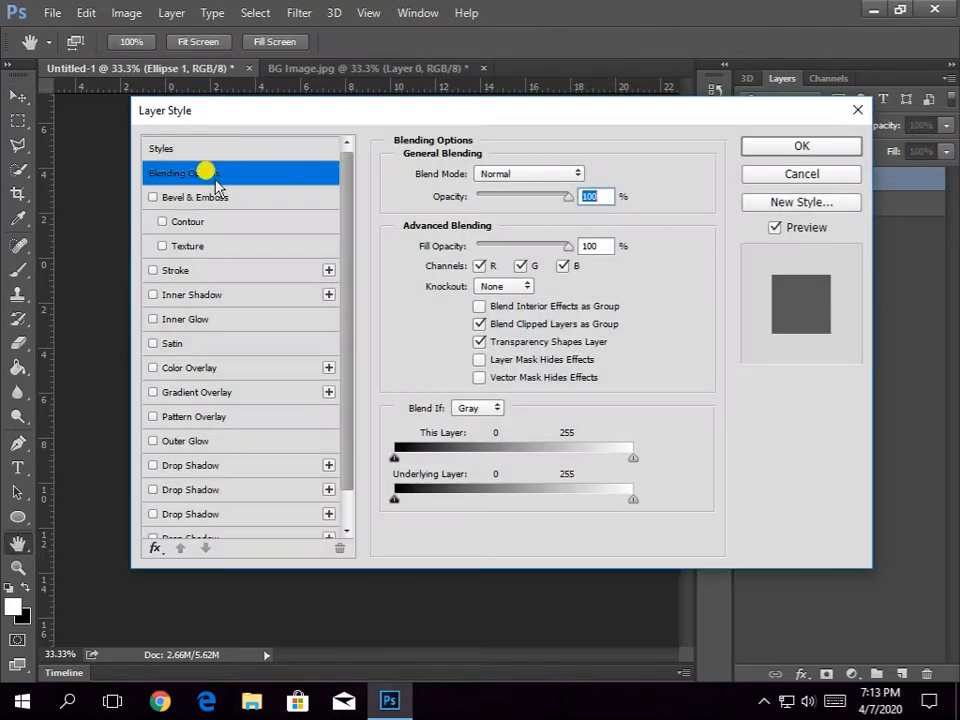
left_click_drag(265, 113, 375, 107)
left_click(300, 192)
left_click_drag(626, 210, 606, 208)
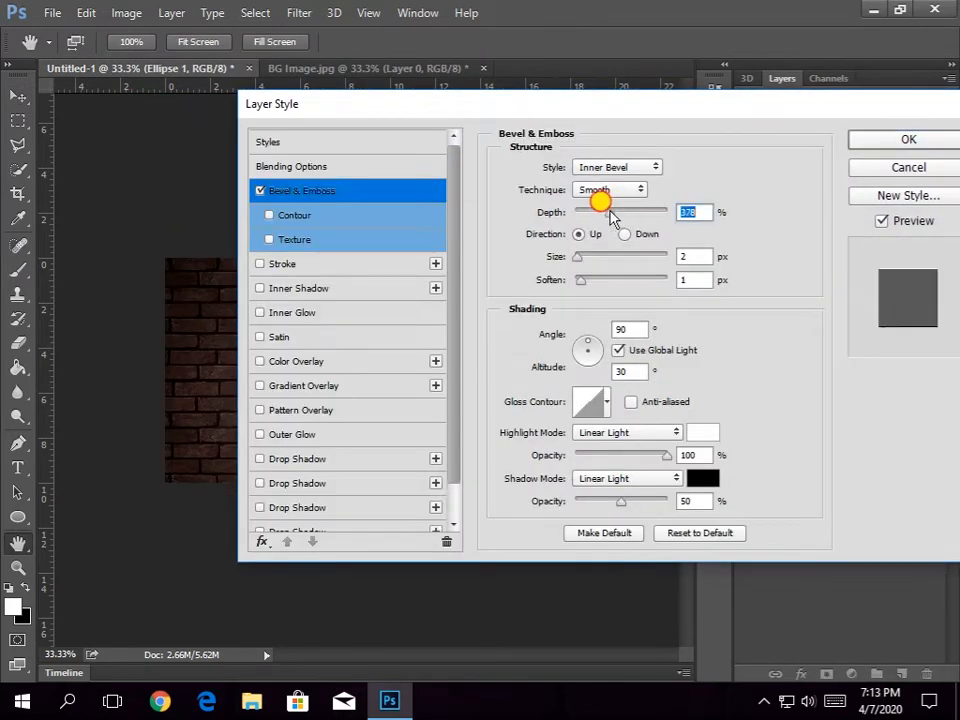
mouse_move(578, 112)
left_mouse_down()
mouse_move(833, 115)
mouse_move(840, 140)
mouse_move(660, 107)
mouse_move(873, 119)
mouse_move(851, 123)
left_mouse_up()
left_click_drag(767, 111, 734, 112)
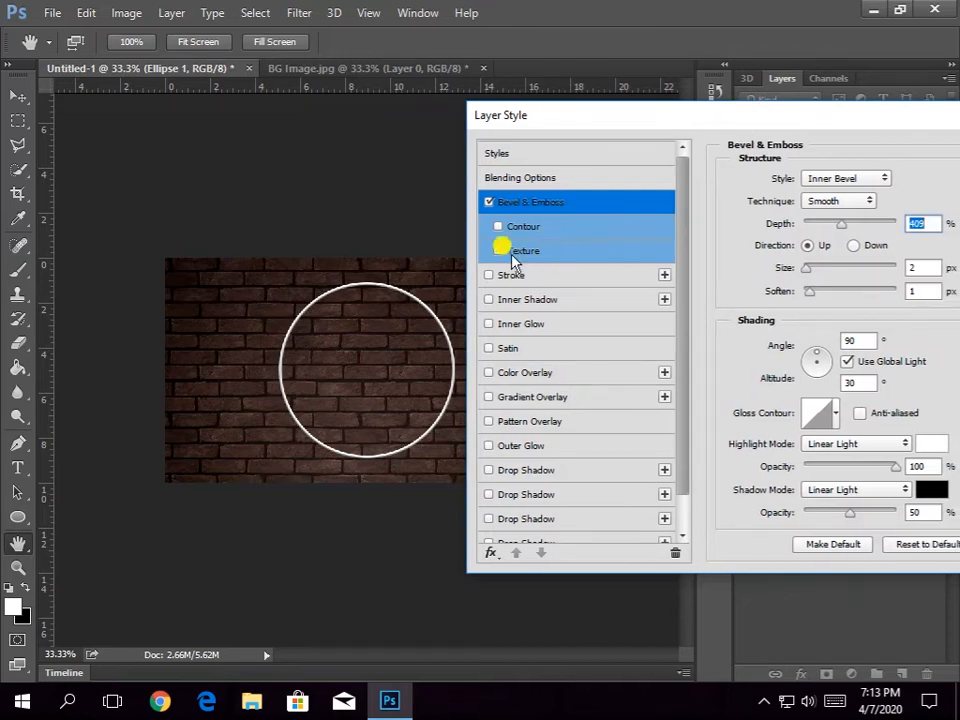
left_click_drag(675, 128, 661, 131)
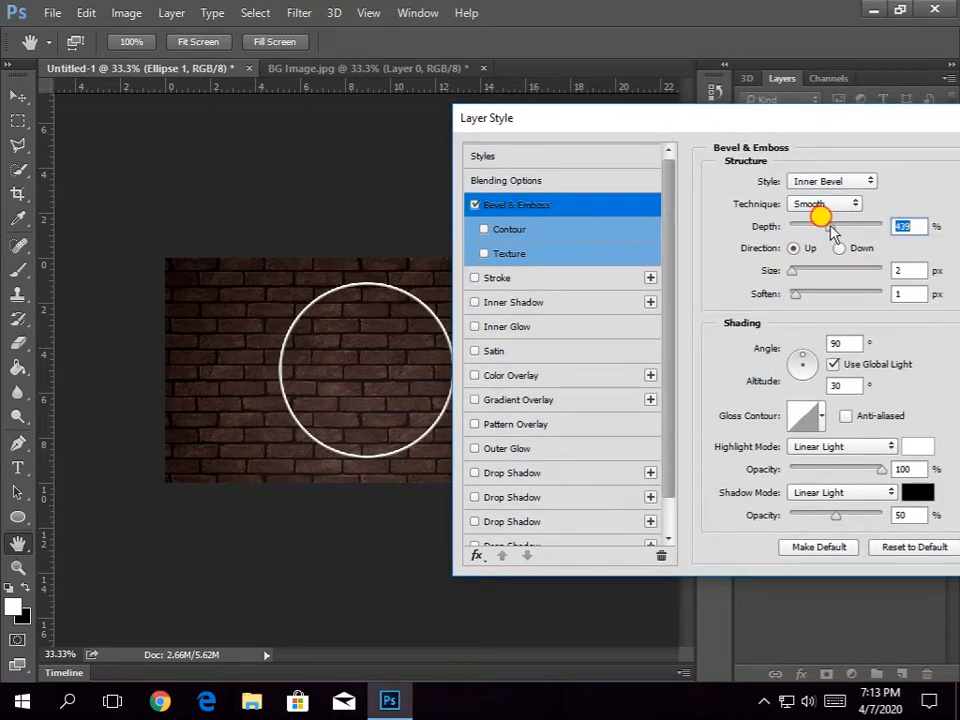
left_click_drag(832, 227, 828, 223)
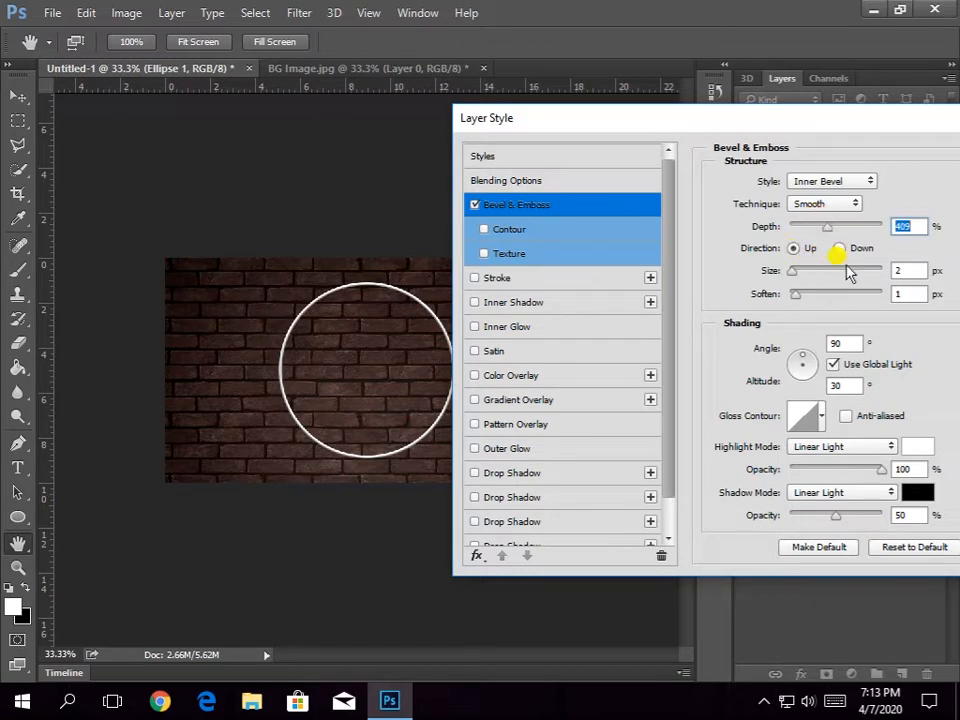
- Set the bevel's size to 3 px, its soften to 2 px and the light altitude to 60°
left_click_drag(762, 272, 770, 296)
left_click(830, 386)
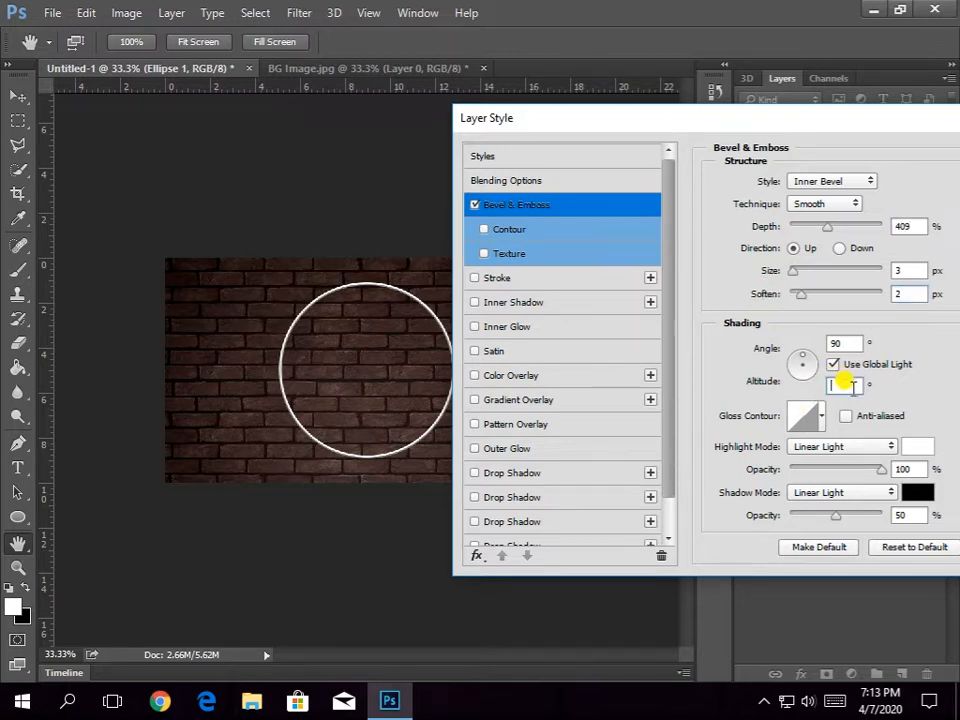
type("60")
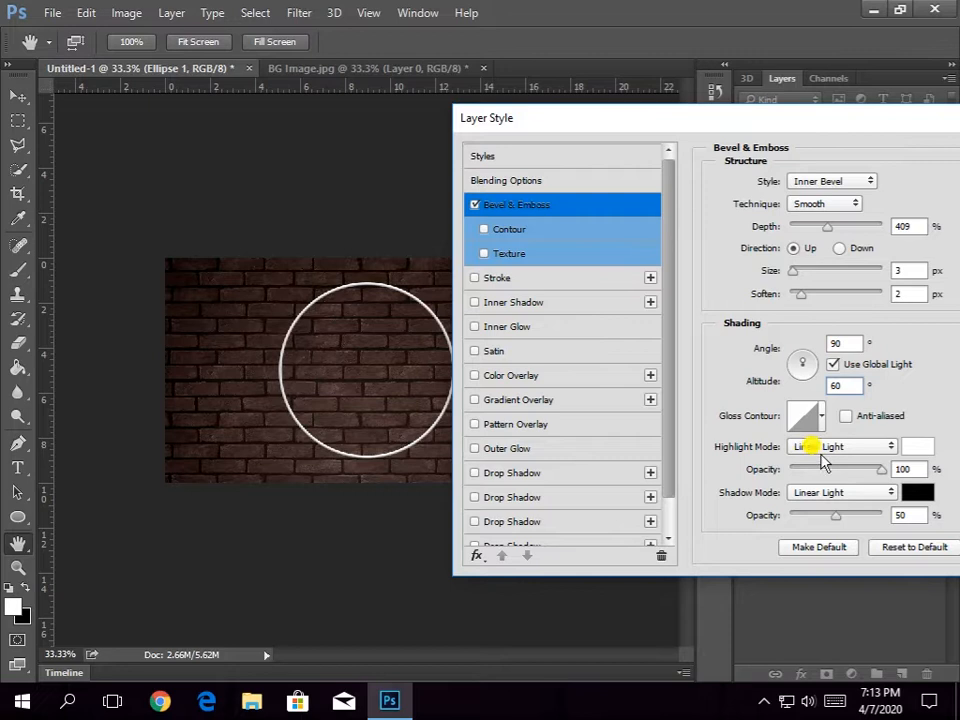
- Check the bevel's highlight colour, highlight blend mode and shadow blend mode options
left_click(910, 446)
left_click(489, 193)
left_click(456, 193)
left_click(891, 210)
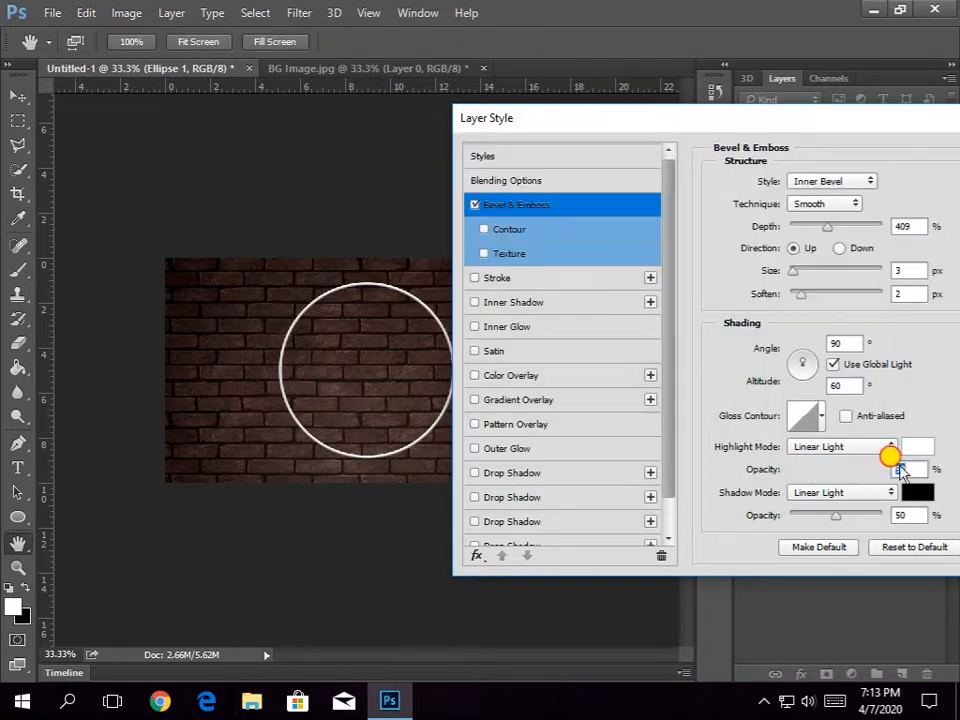
left_click(864, 444)
left_click(803, 300)
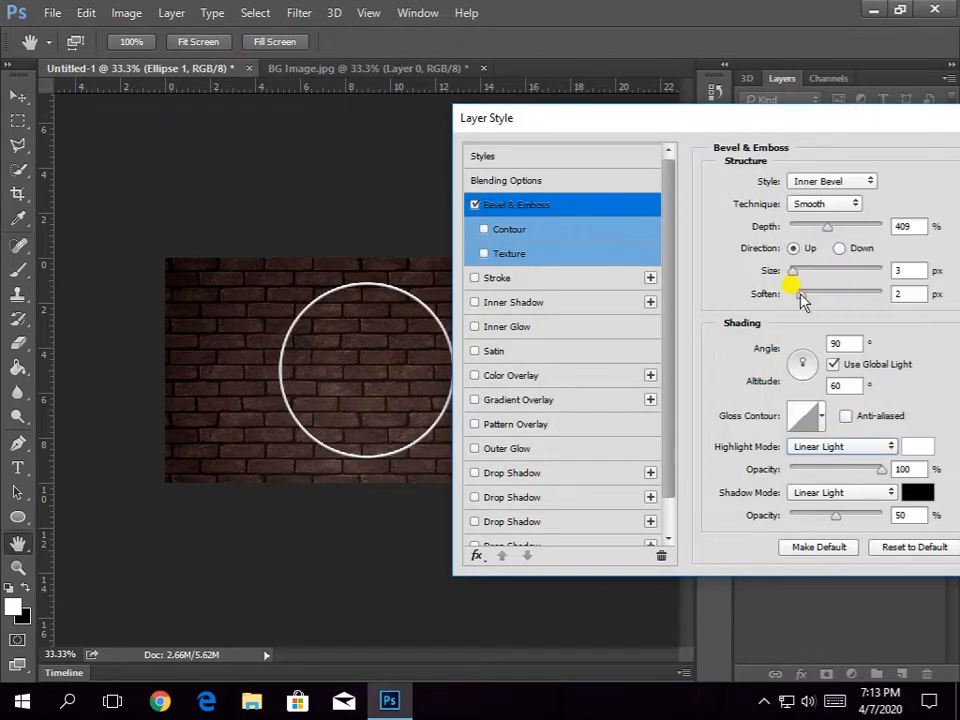
left_click(864, 494)
left_click(812, 342)
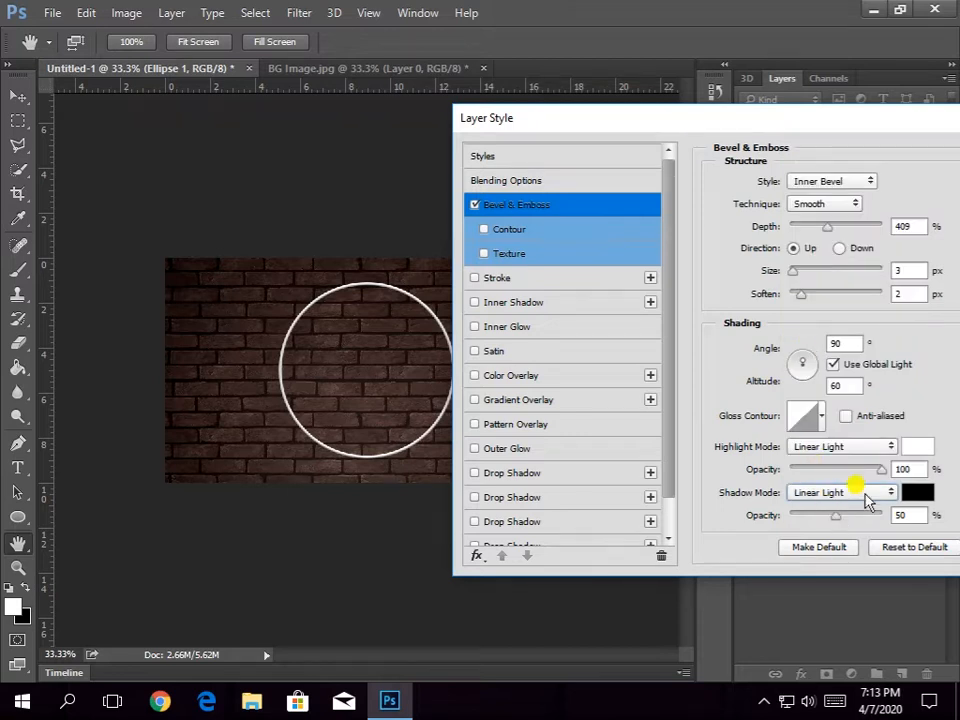
- Add an Inner Shadow to the circle in pale blue with a distance of 5 px and a size of 6 px
left_click(513, 301)
left_click(908, 183)
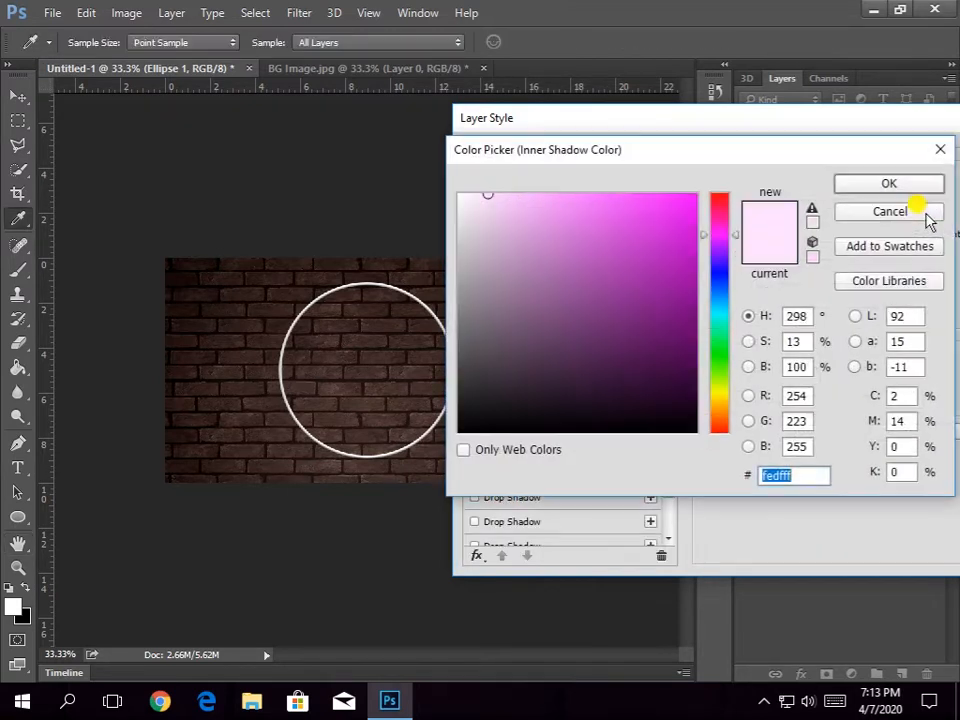
mouse_move(703, 303)
left_mouse_down()
mouse_move(703, 292)
mouse_move(704, 310)
left_mouse_up()
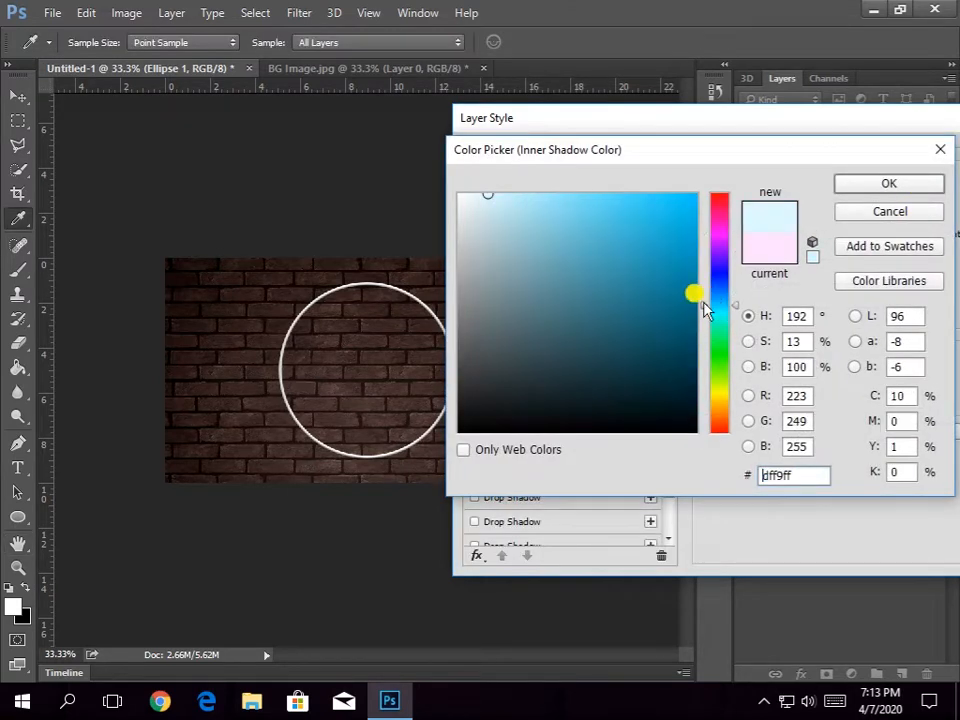
left_click(889, 183)
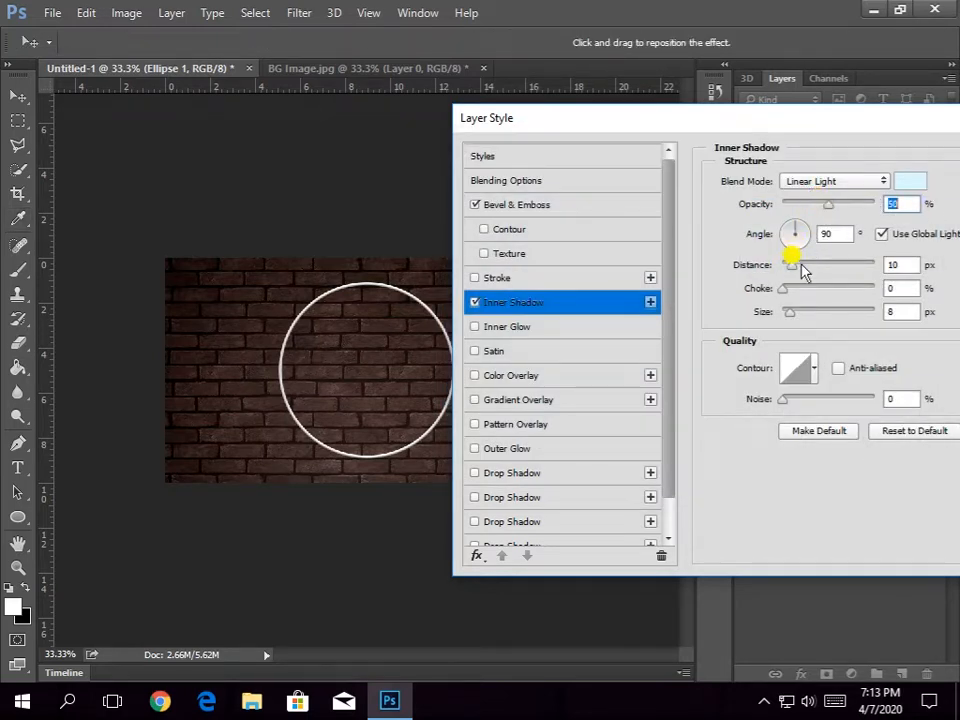
mouse_move(793, 273)
left_mouse_down()
mouse_move(810, 272)
mouse_move(798, 273)
left_mouse_up()
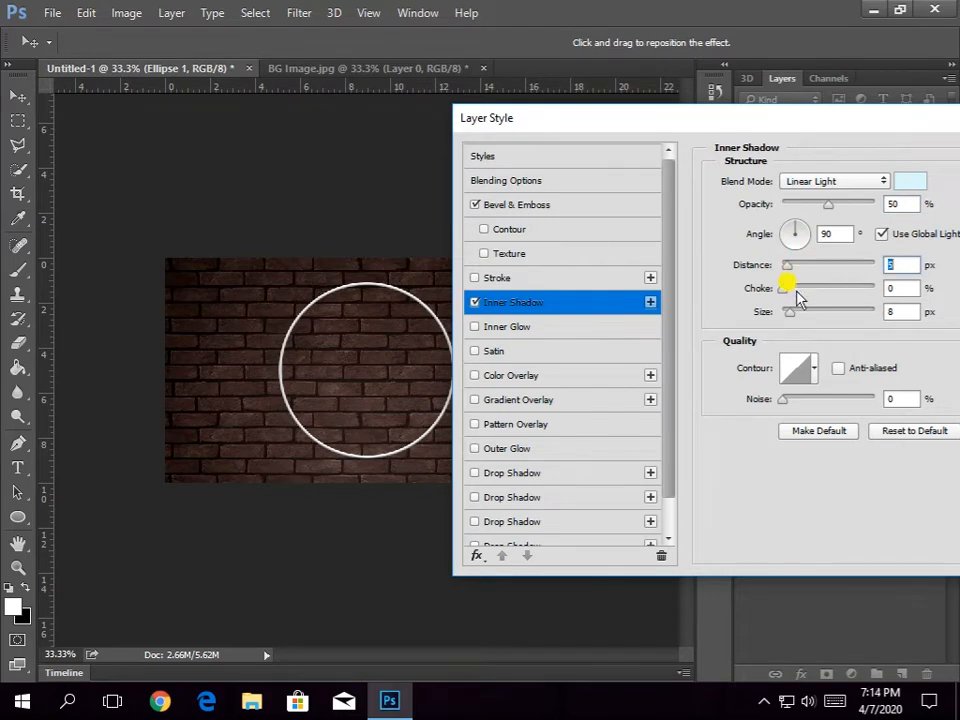
left_click(790, 312)
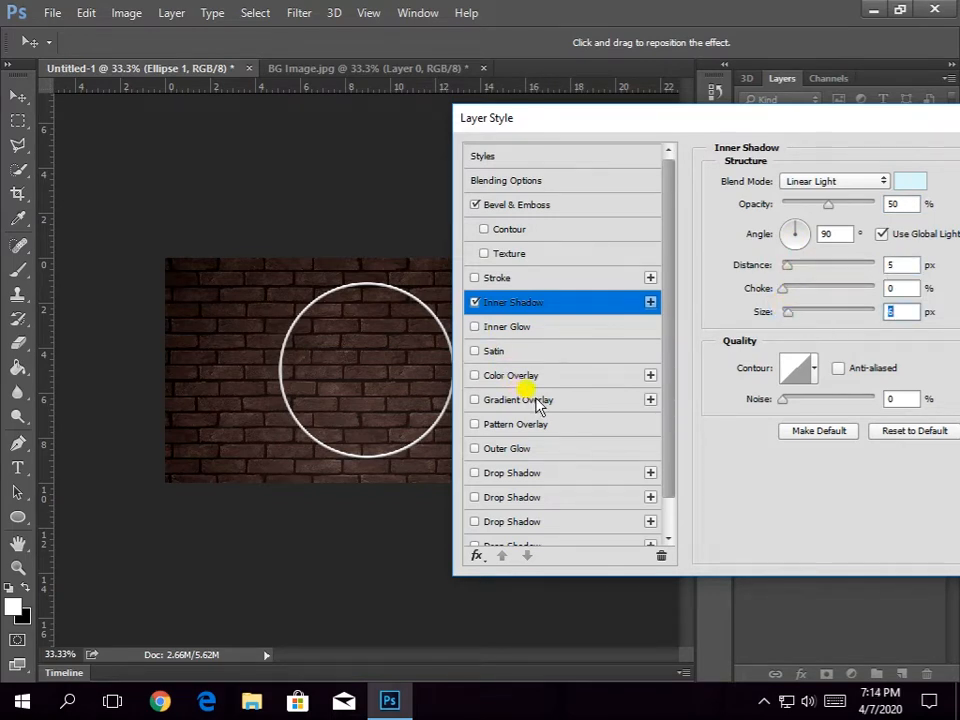
- Enable the circle's Color Overlay and first Drop Shadow, and recolour that shadow to cyan 00eaff
left_click(510, 375)
left_click(512, 472)
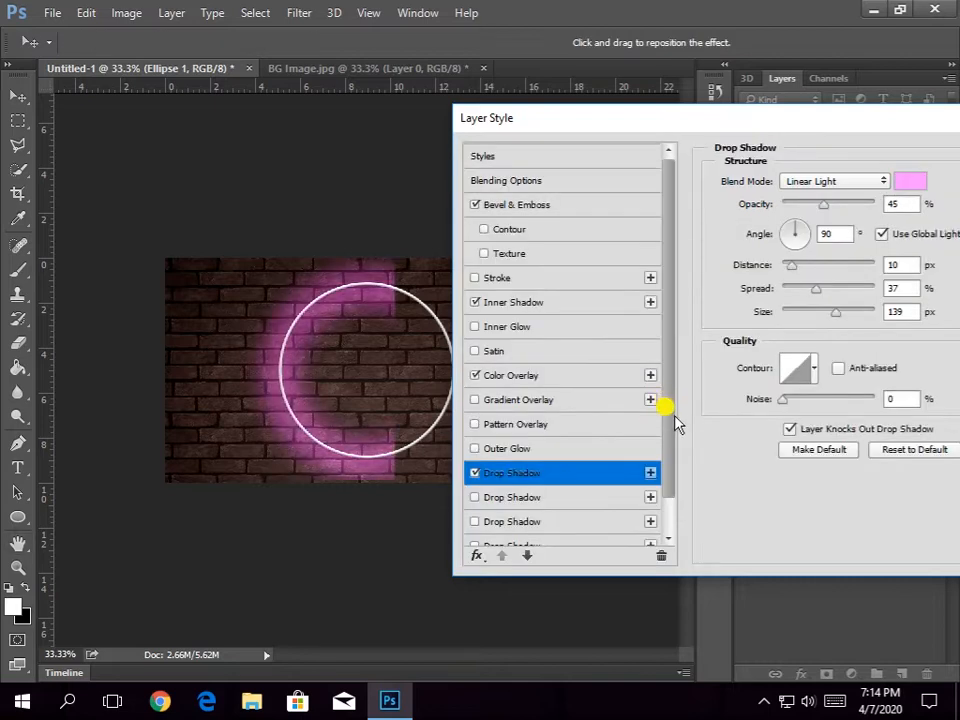
left_click_drag(671, 414, 676, 483)
left_click(906, 185)
left_click(719, 308)
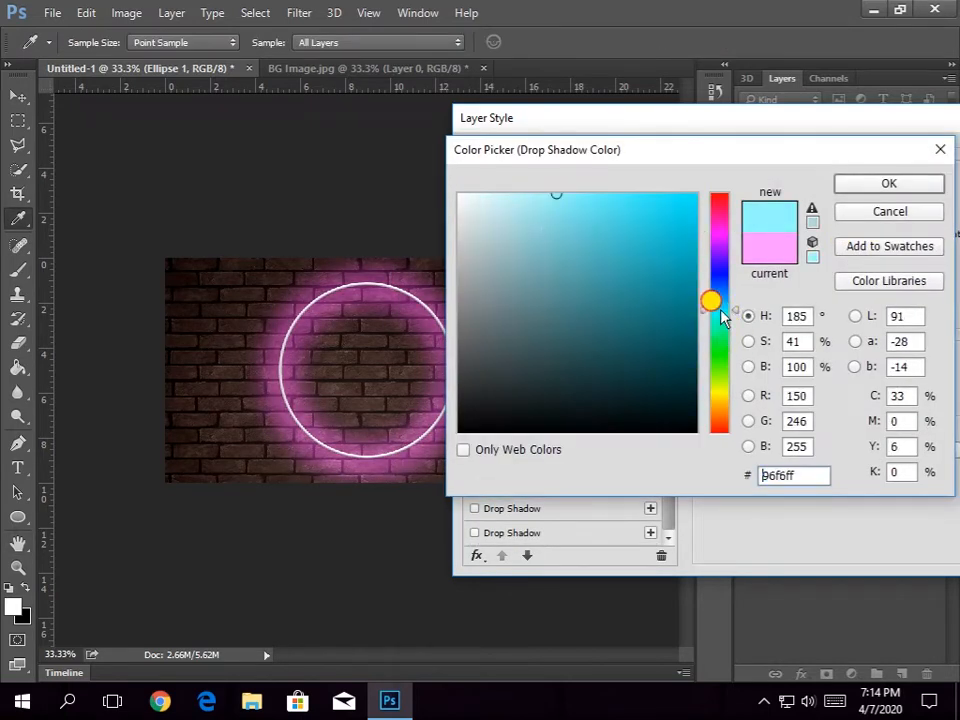
left_click_drag(536, 199, 692, 131)
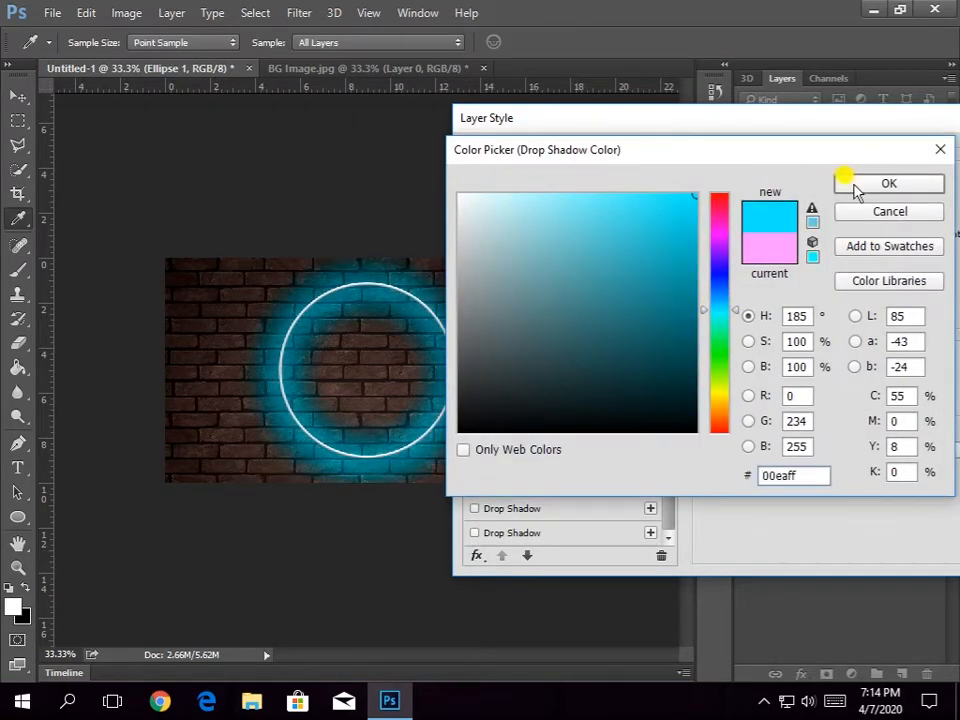
left_click(853, 186)
- Set the first drop shadow's distance to 6 px, spread to 17%, size to 131 px and opacity to 50%
mouse_move(788, 266)
left_mouse_down()
mouse_move(810, 287)
mouse_move(808, 276)
mouse_move(784, 274)
mouse_move(799, 271)
left_mouse_up()
left_click_drag(835, 312, 808, 298)
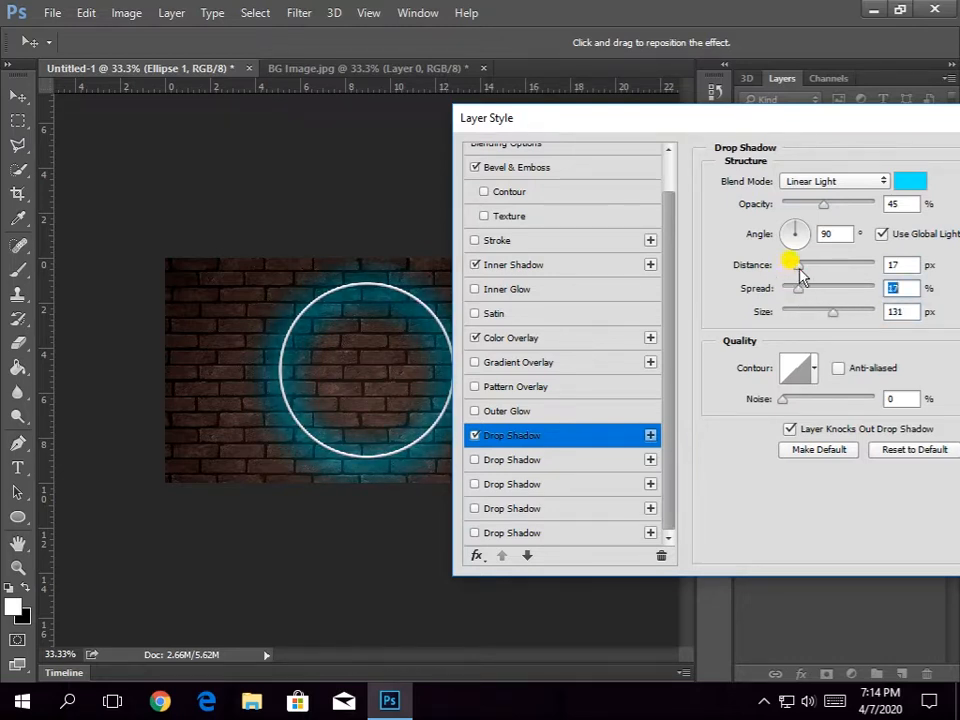
left_click_drag(798, 268, 788, 272)
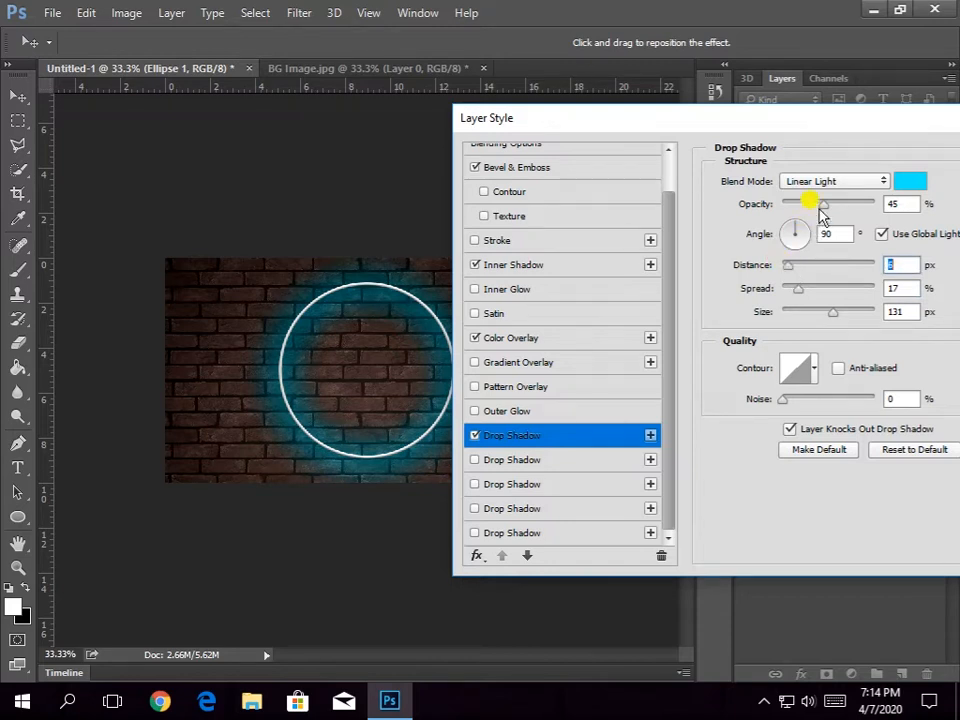
left_click_drag(820, 210, 827, 207)
left_click(587, 457)
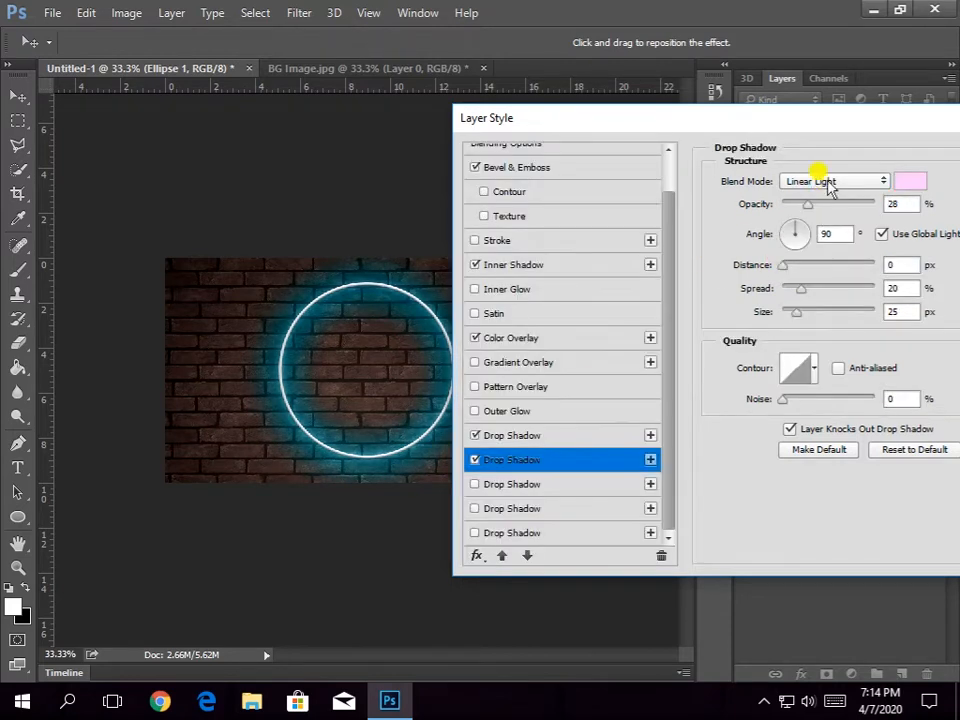
left_click(910, 180)
left_click(716, 308)
left_click_drag(680, 198, 668, 180)
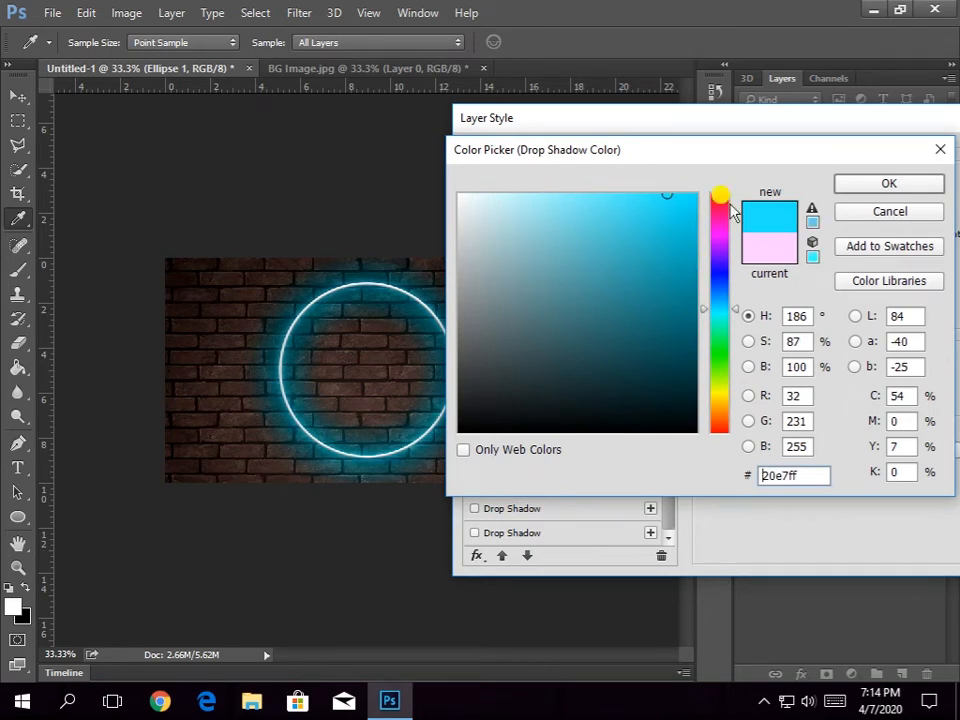
left_click(930, 215)
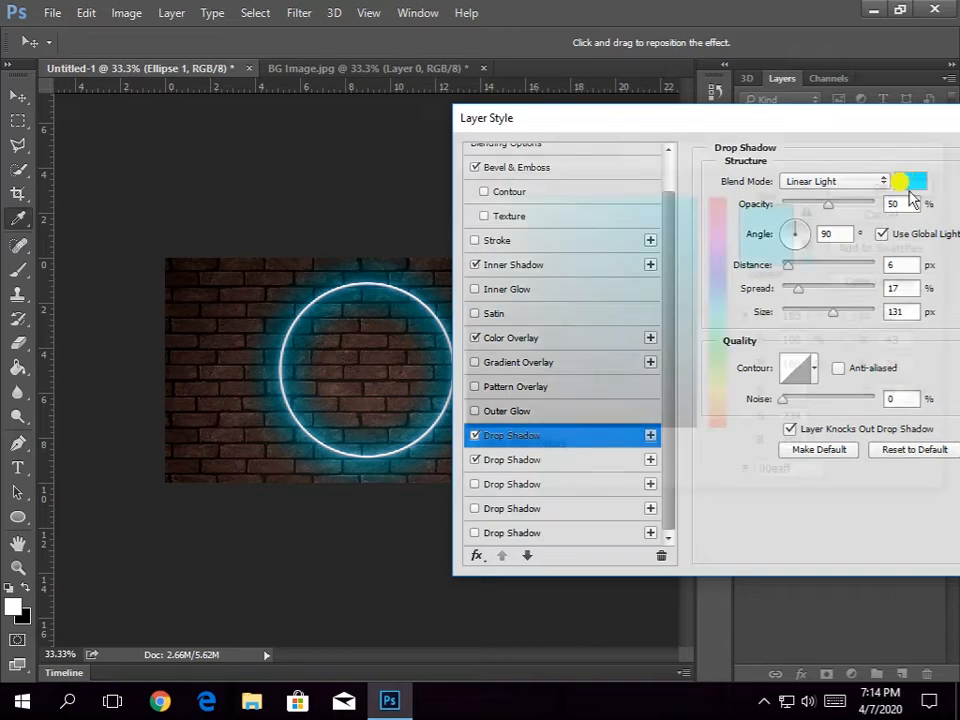
- Copy the hex code 00eaff from the first drop shadow's colour
left_click(813, 476)
key("ctrl+c")
left_click(916, 207)
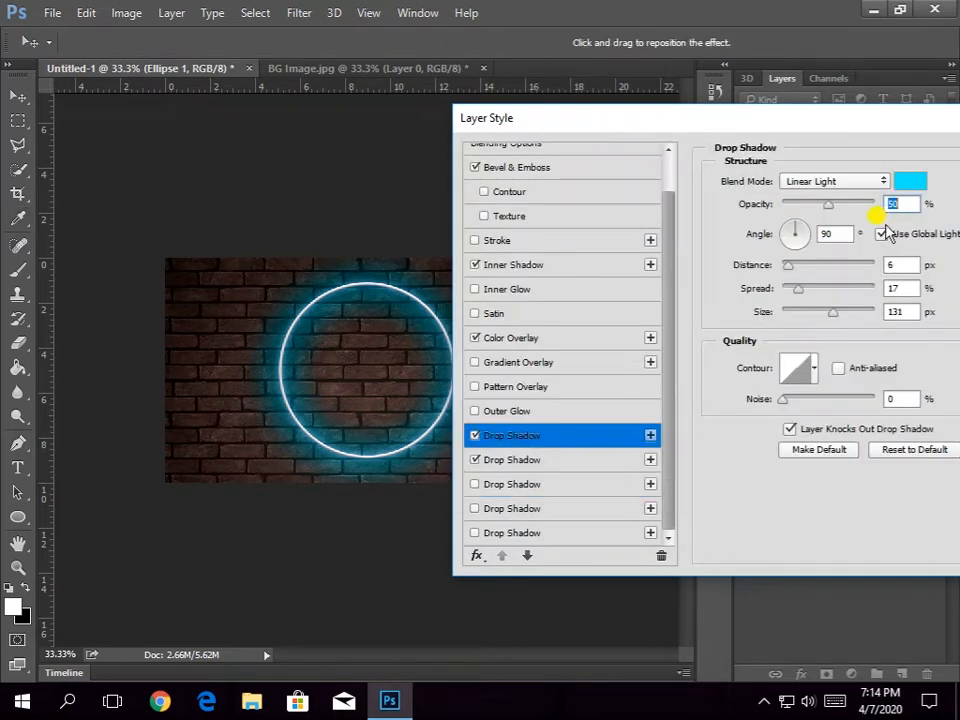
- Paste the copied hex code as the second drop shadow's colour and lighten it to a pale cyan
left_click(546, 458)
left_click(910, 182)
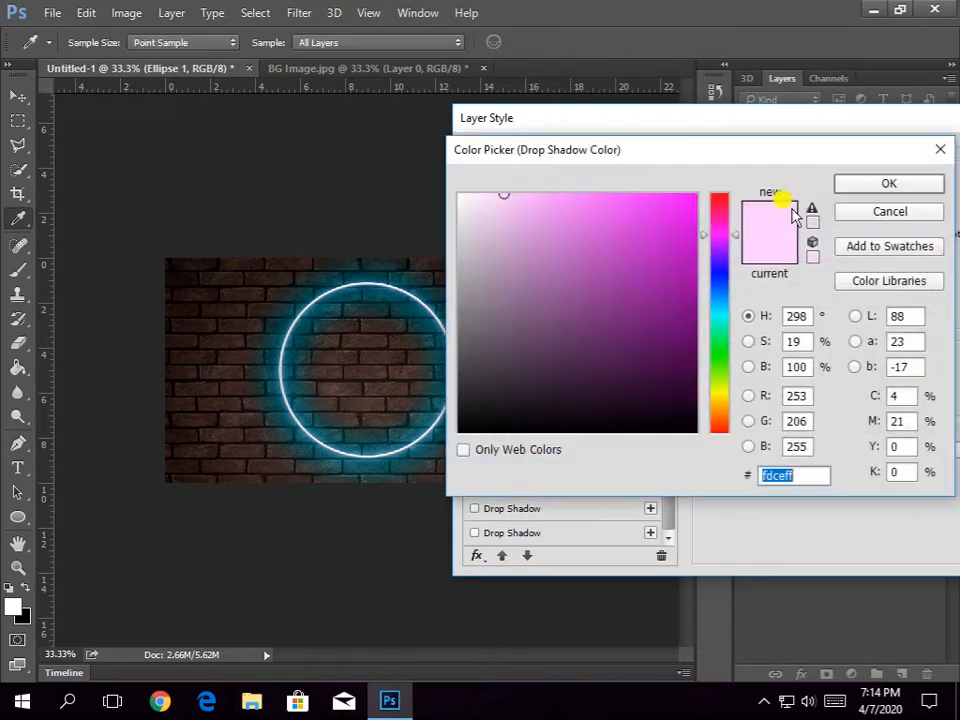
key("ctrl+v")
mouse_move(666, 259)
left_mouse_down()
mouse_move(660, 168)
mouse_move(581, 145)
left_mouse_up()
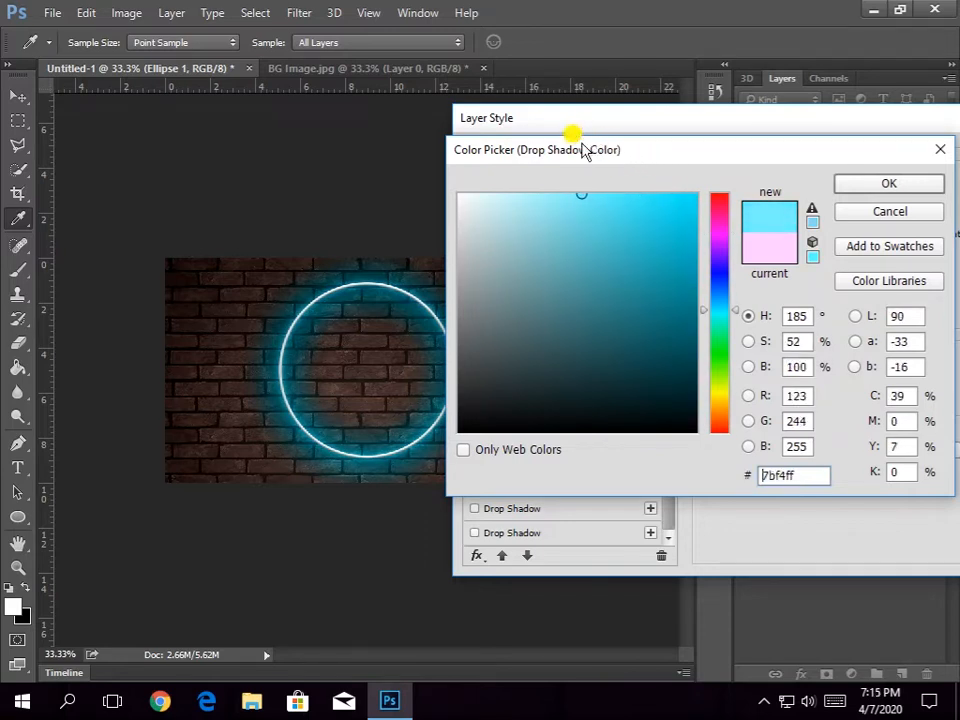
left_click_drag(576, 194, 561, 194)
left_click_drag(803, 476, 733, 470)
left_click(863, 185)
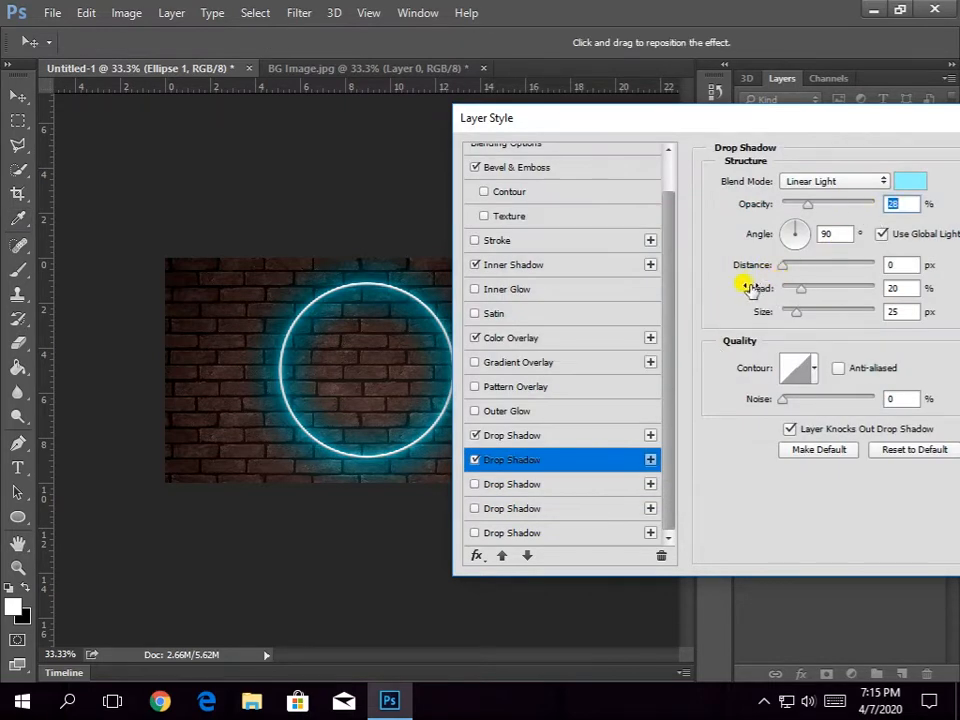
- Set the second drop shadow's opacity to 17% and adjust its spread and size
left_click_drag(750, 288, 740, 312)
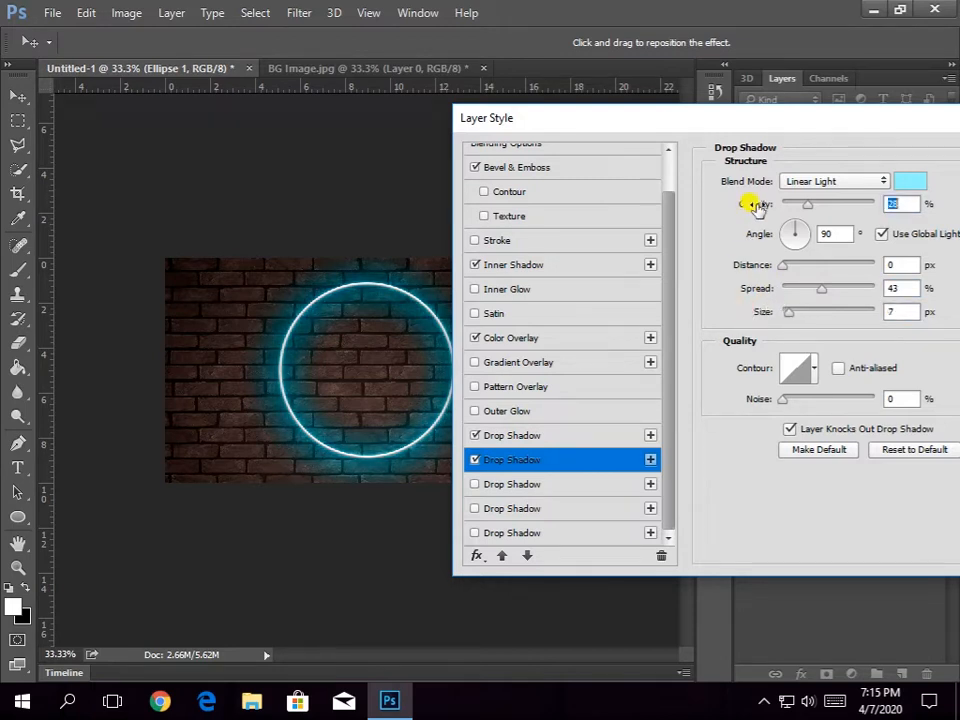
left_click_drag(750, 204, 737, 207)
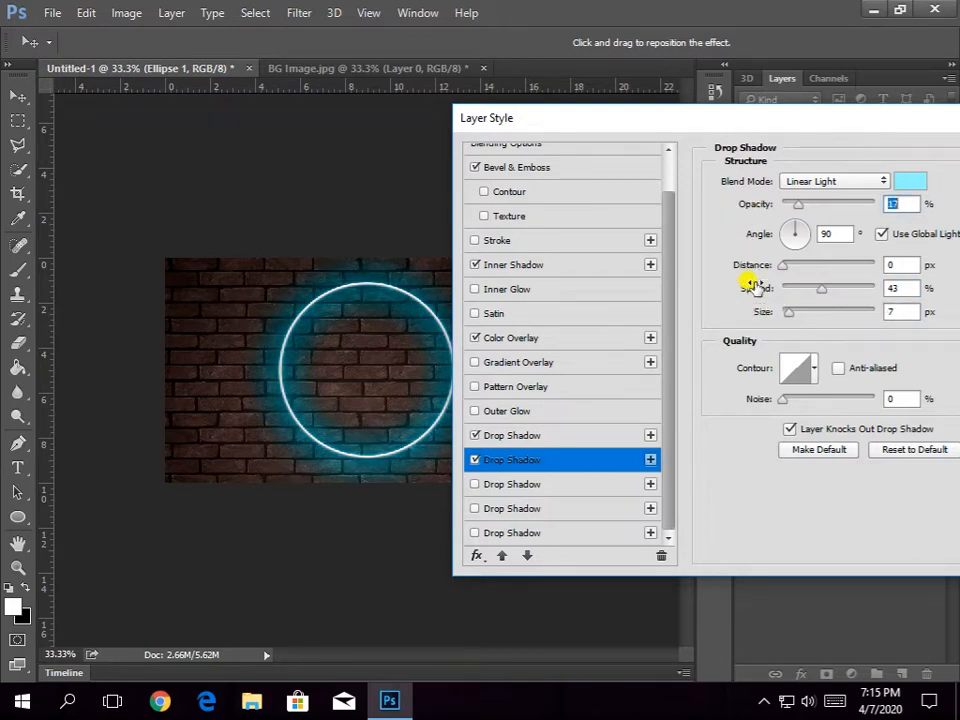
mouse_move(735, 312)
left_mouse_down()
mouse_move(761, 312)
mouse_move(745, 311)
left_mouse_up()
left_click_drag(748, 286, 722, 338)
- Enable the third Drop Shadow in pale cyan baf9ff and adjust its opacity, distance, spread and size
left_click(532, 484)
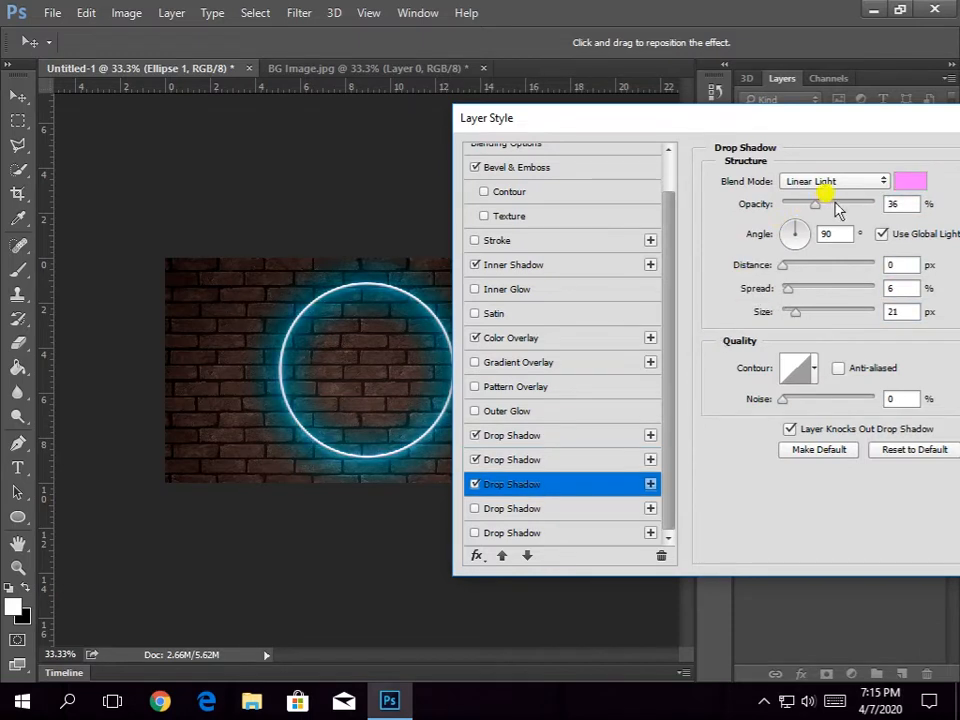
left_click(905, 181)
left_click_drag(714, 250, 719, 289)
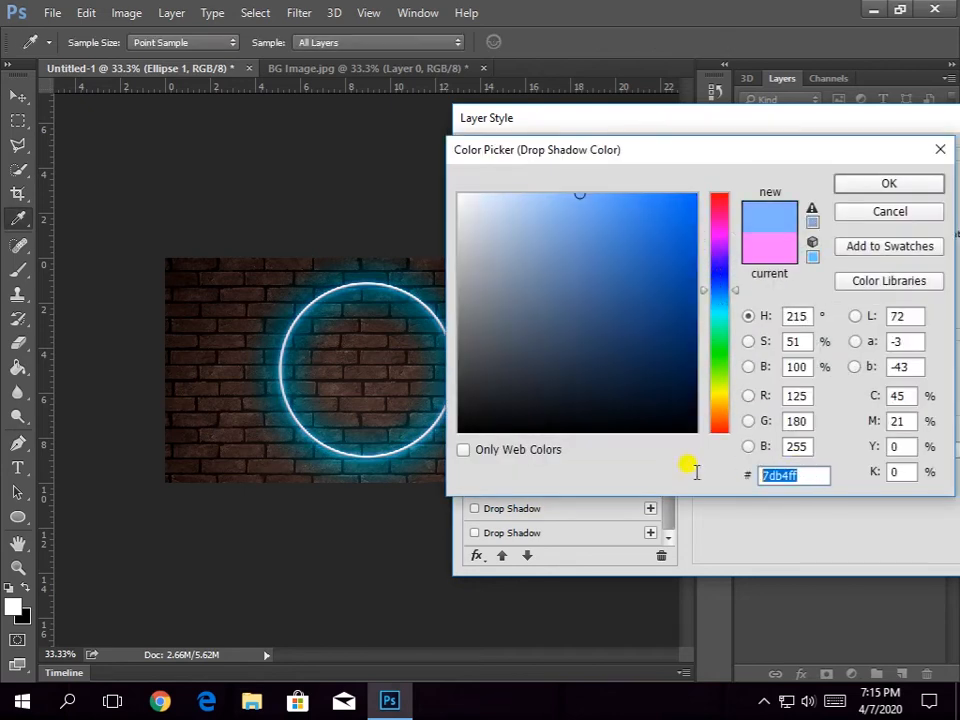
type("00eaff")
left_click_drag(645, 195, 521, 147)
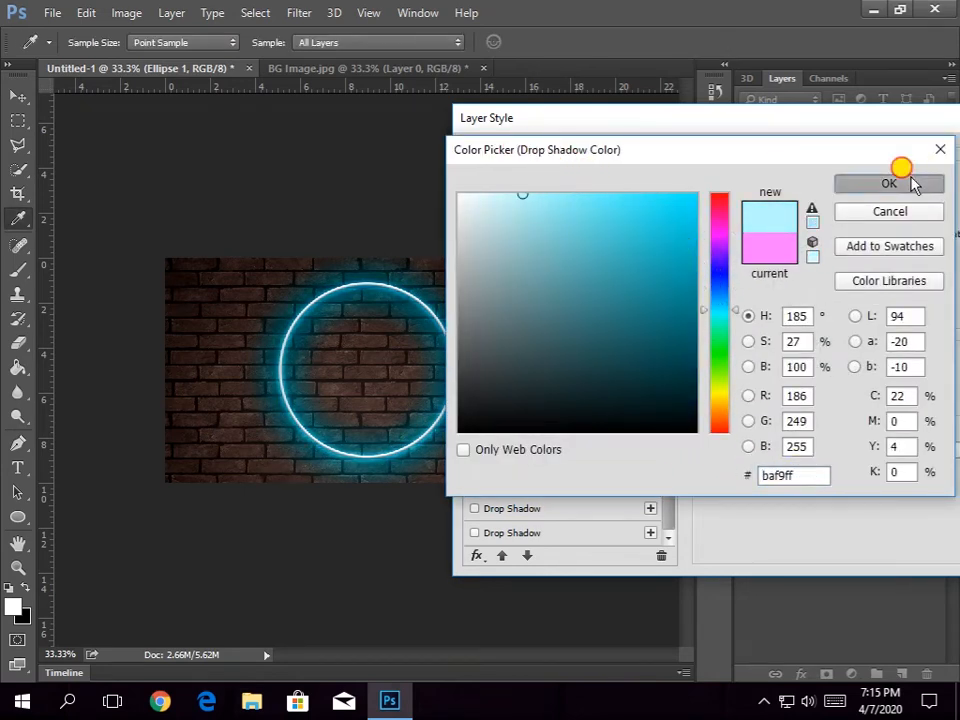
left_click(893, 183)
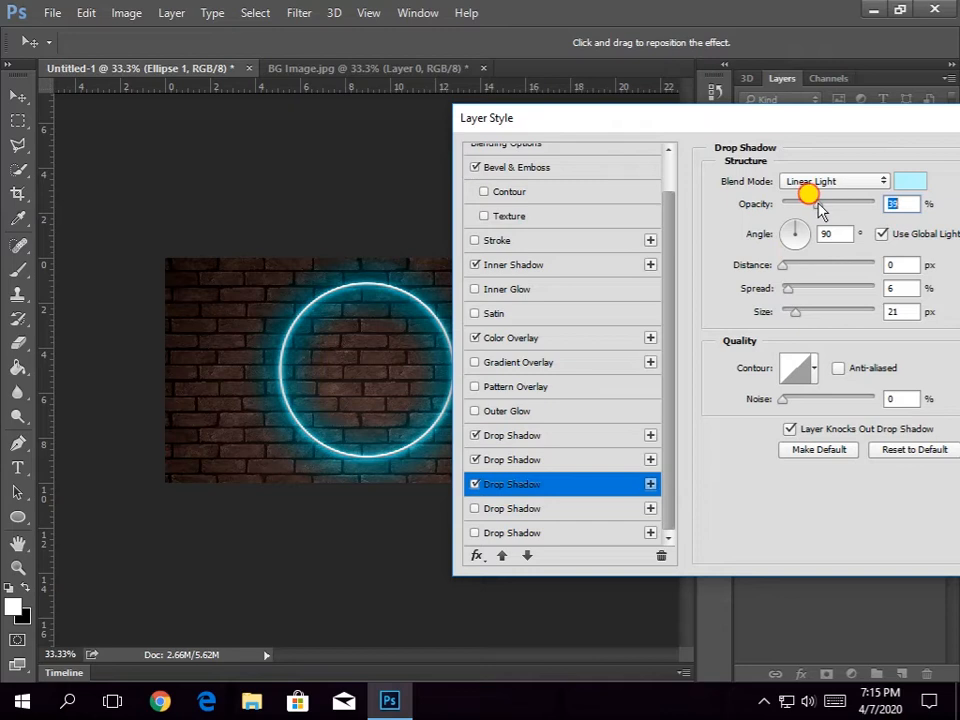
left_click_drag(749, 268, 754, 315)
- Enable the fourth Drop Shadow in a light tint of 00eaff with 12 px distance, 5% spread and 38 px size, and adjust its opacity
left_click(594, 508)
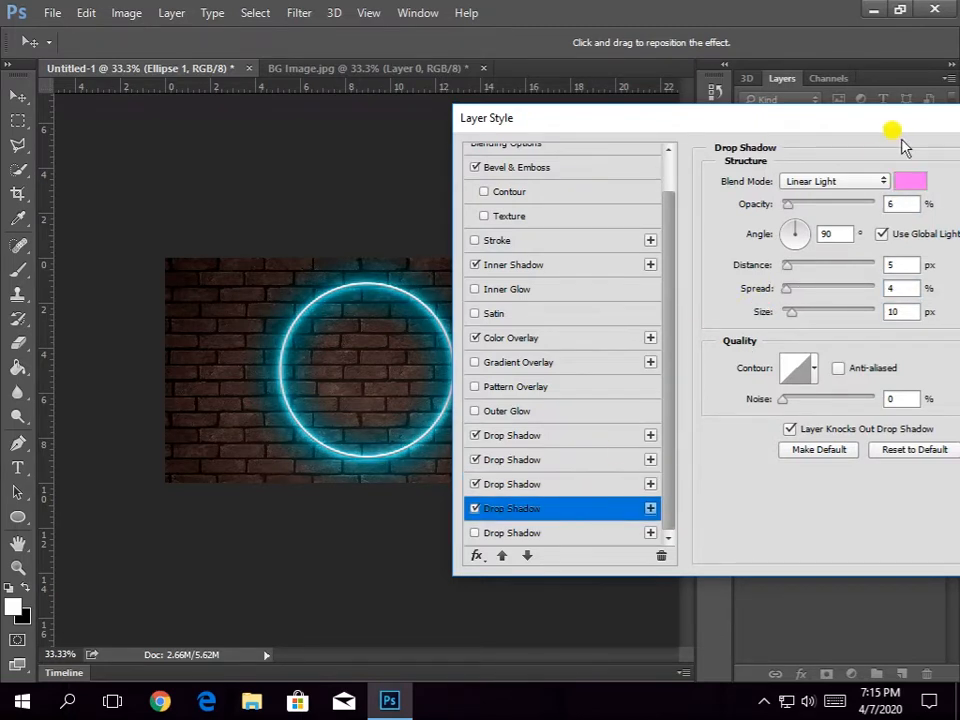
left_click(910, 181)
left_click(727, 309)
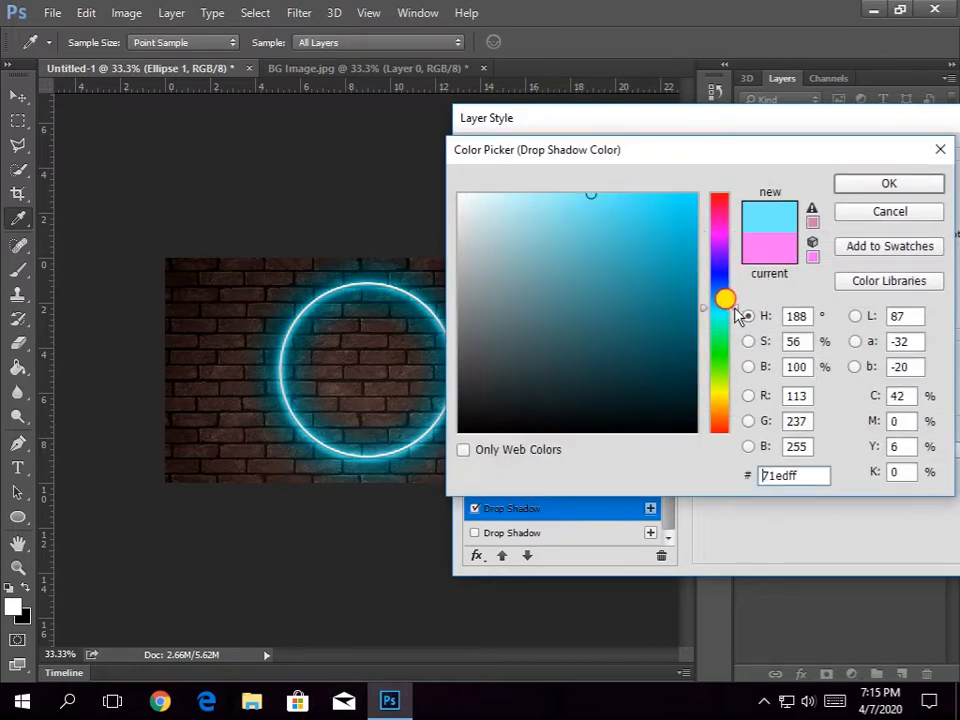
double_click(810, 477)
type("00eaff")
mouse_move(663, 290)
left_mouse_down()
mouse_move(641, 195)
mouse_move(619, 156)
mouse_move(497, 148)
left_mouse_up()
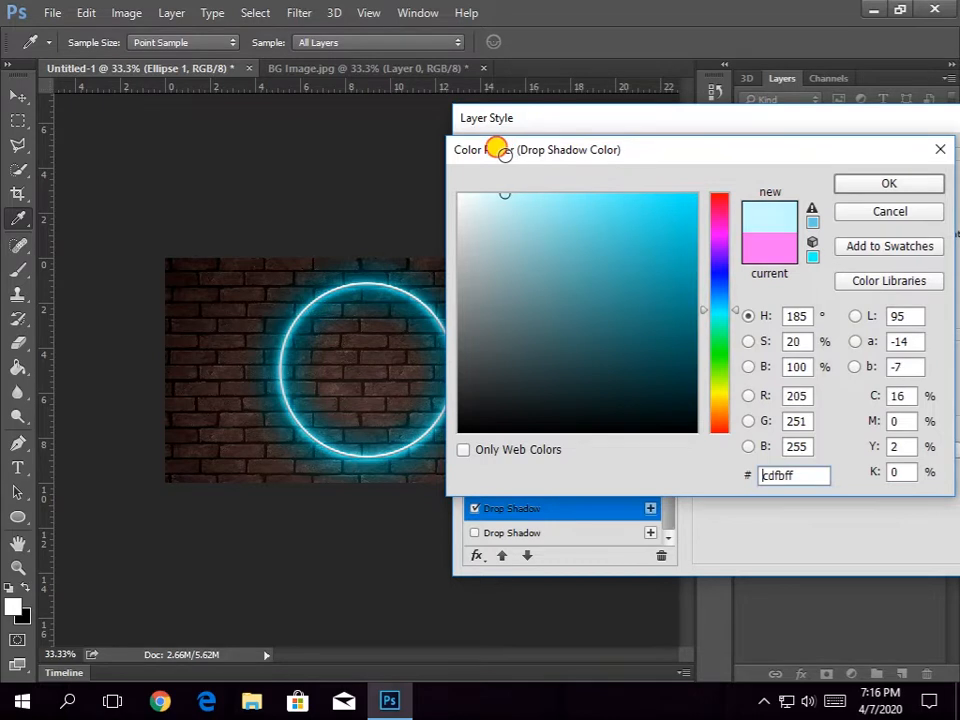
left_click(893, 183)
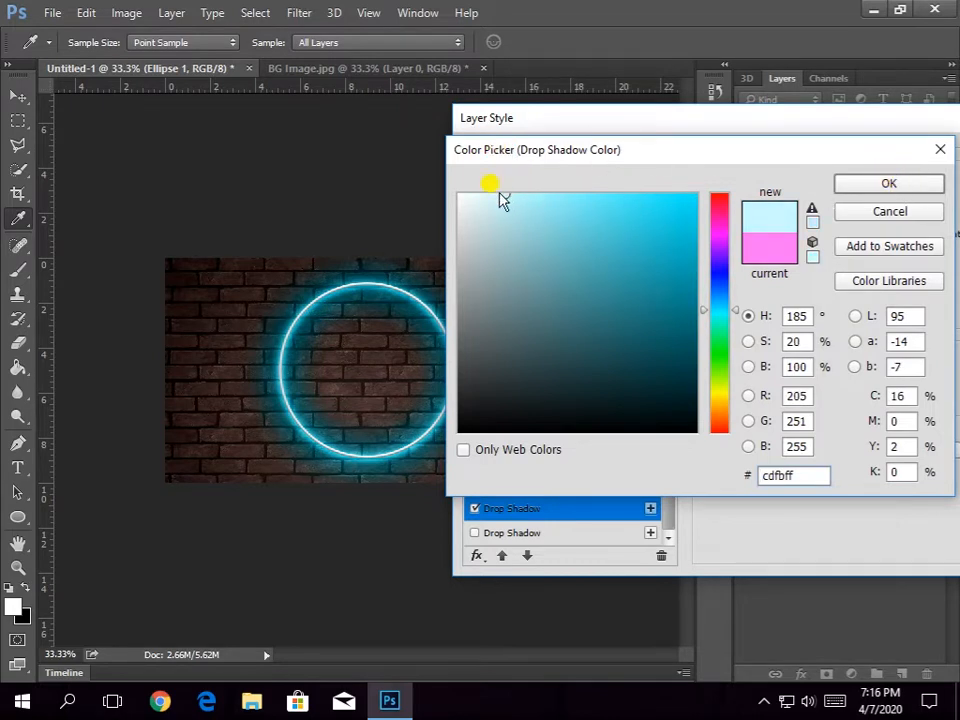
mouse_move(503, 196)
left_mouse_down()
mouse_move(525, 193)
mouse_move(530, 219)
mouse_move(507, 206)
mouse_move(640, 220)
mouse_move(626, 206)
mouse_move(548, 197)
mouse_move(574, 130)
mouse_move(552, 117)
left_mouse_up()
left_click(864, 184)
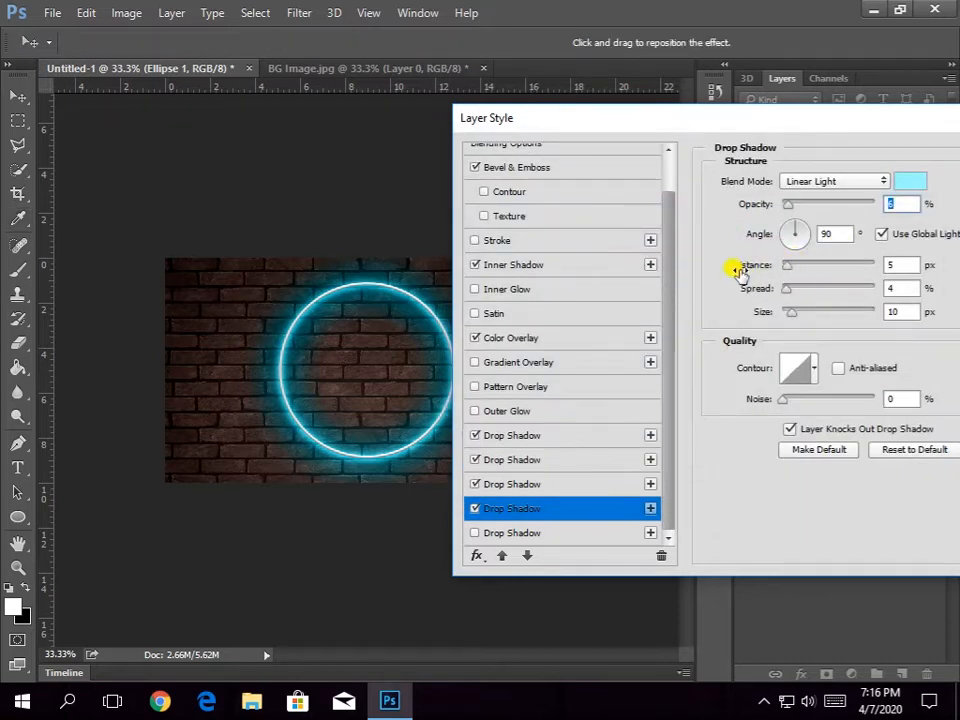
left_click_drag(738, 270, 787, 314)
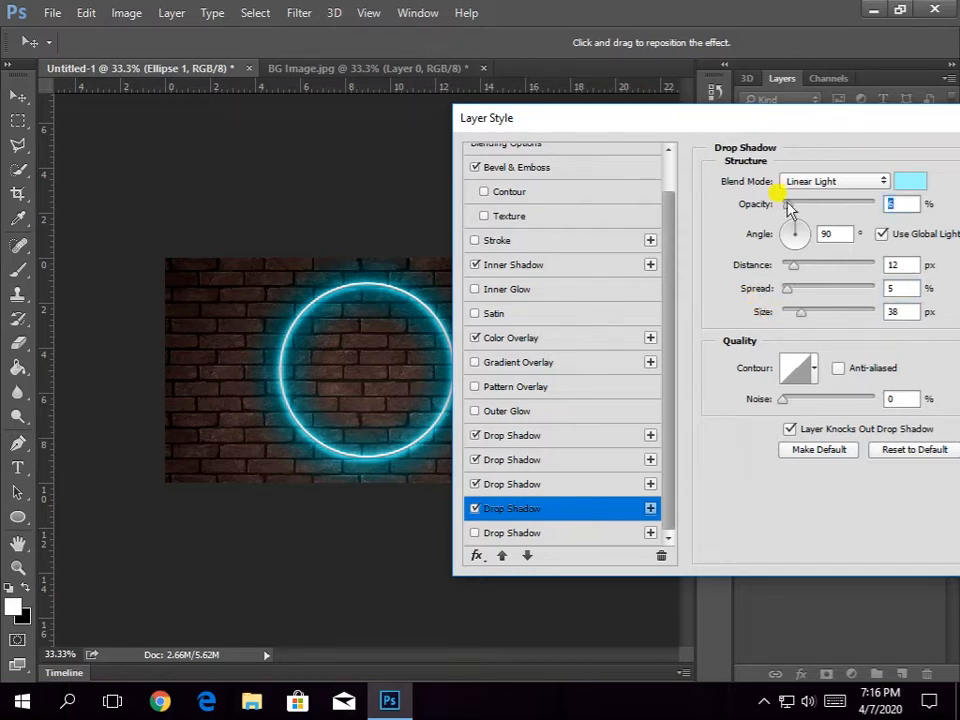
left_click_drag(790, 207, 757, 206)
- Enable the fifth Drop Shadow in black, Linear Light, with 37% opacity, 25 px distance, 17% spread and 35 px size, and apply the layer style
left_click(560, 532)
left_click(910, 181)
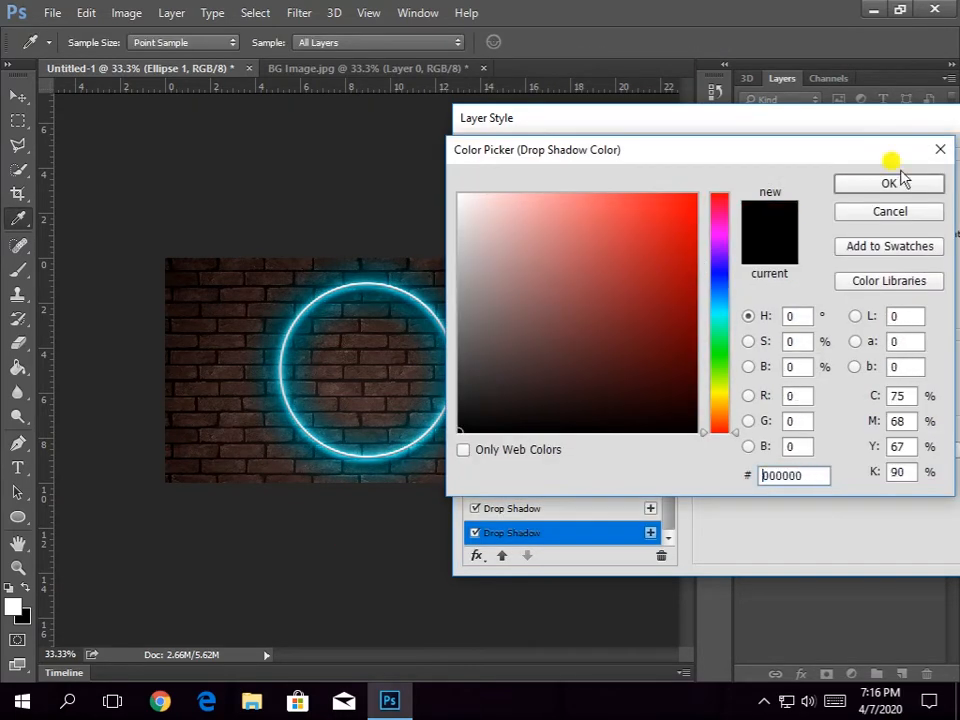
left_click(898, 183)
left_click(855, 180)
left_click(797, 407)
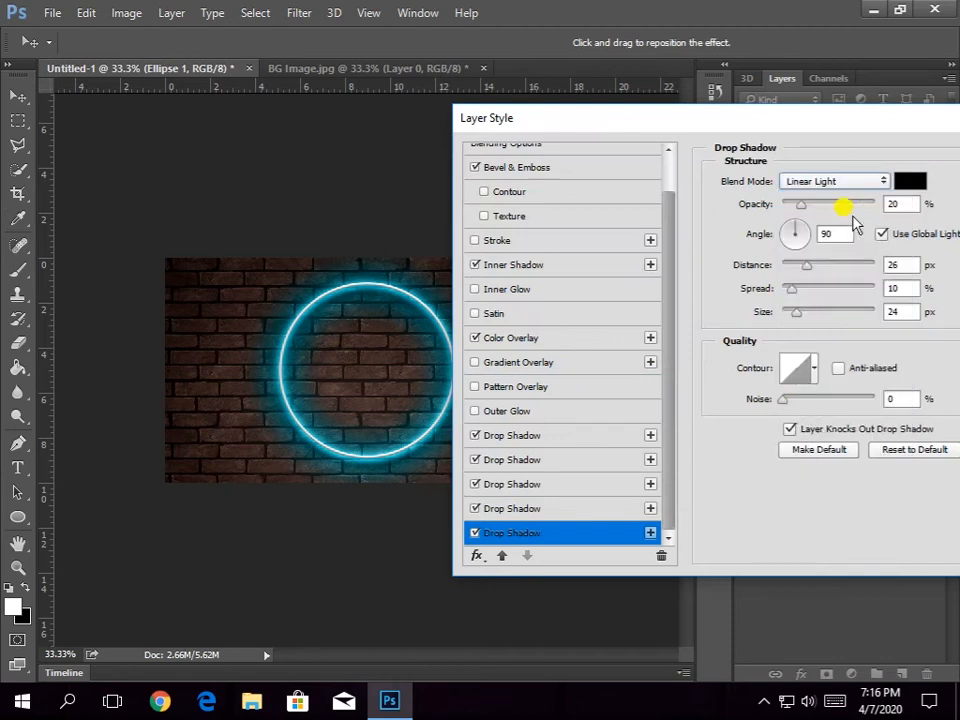
left_click_drag(755, 207, 764, 207)
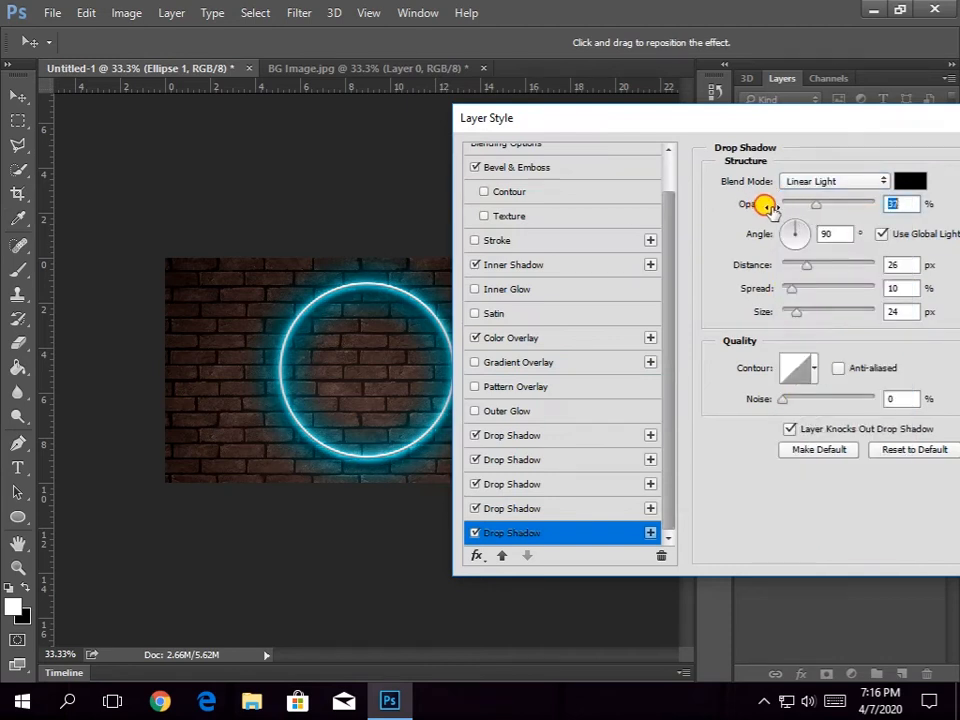
left_click(750, 265)
left_click_drag(754, 266, 778, 341)
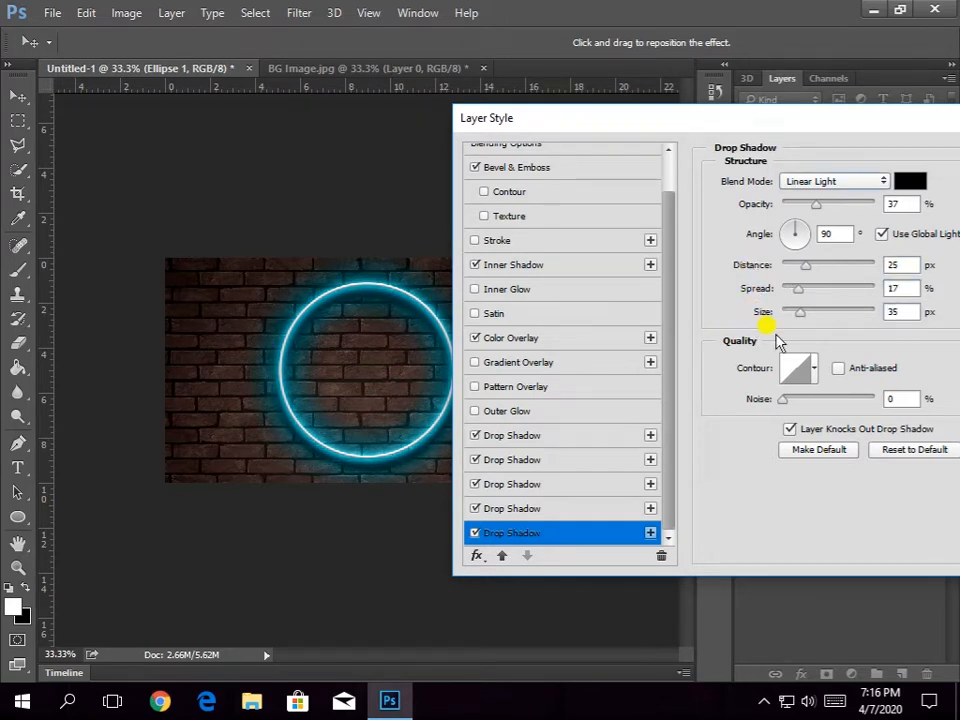
left_click_drag(860, 117, 621, 101)
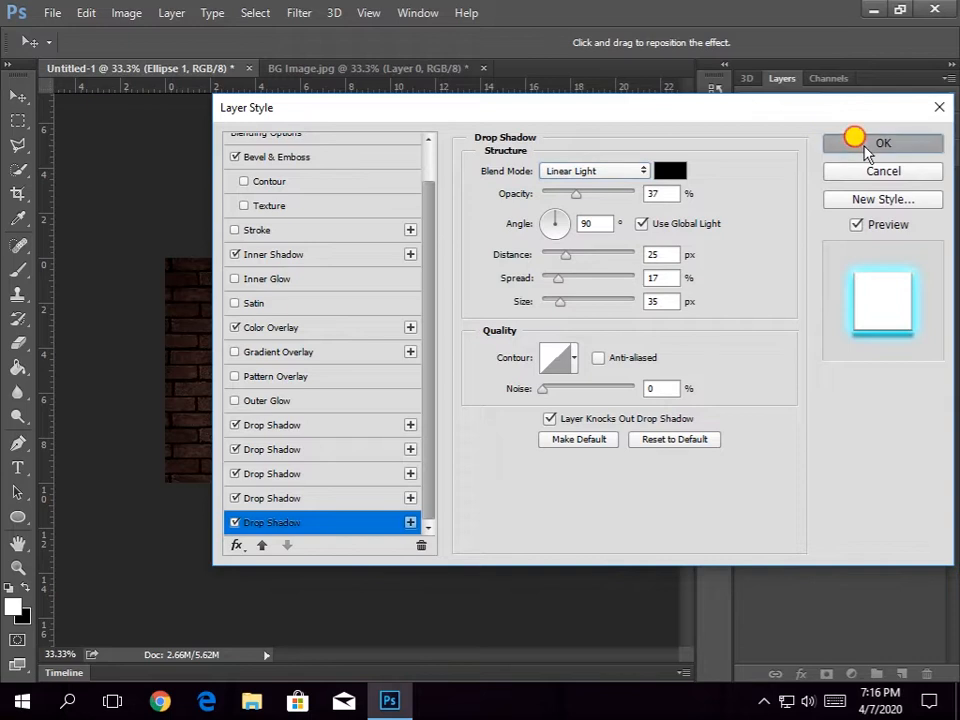
left_click(853, 141)
- Collapse the Ellipse 1 effects list, add a new layer directly above the brick background and fill it with black
left_click(938, 180)
left_click(861, 204)
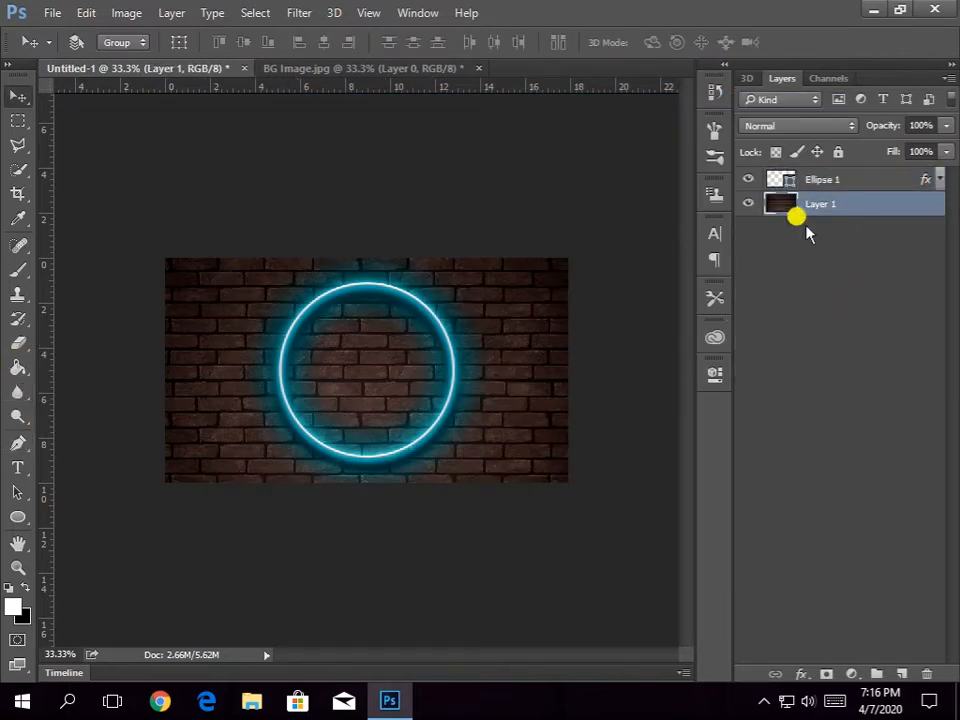
left_click(901, 673)
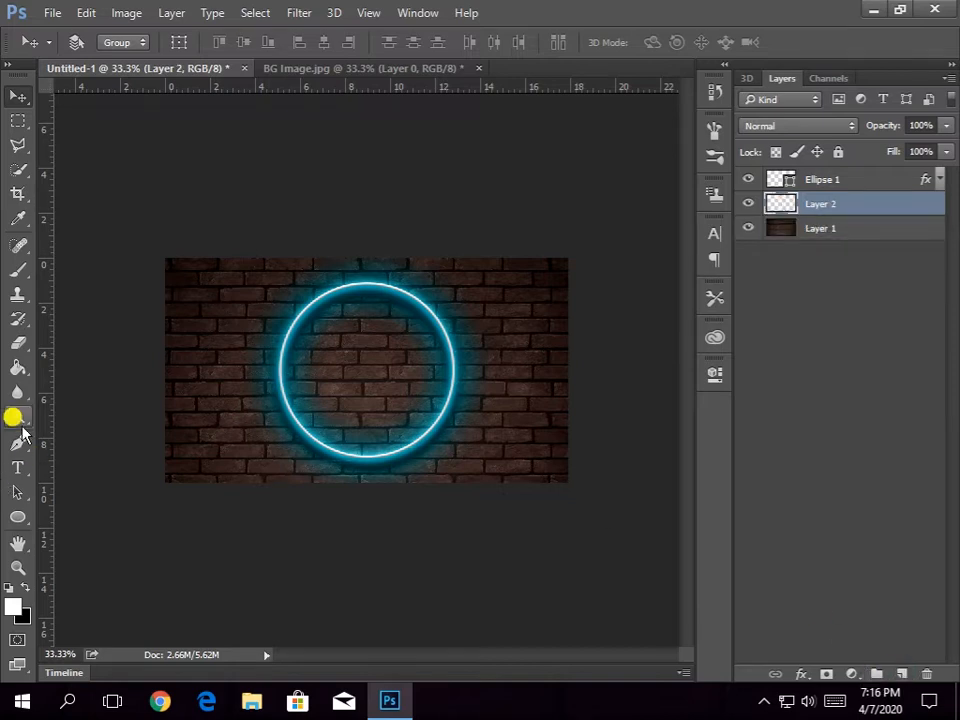
left_click(19, 370)
left_click(12, 588)
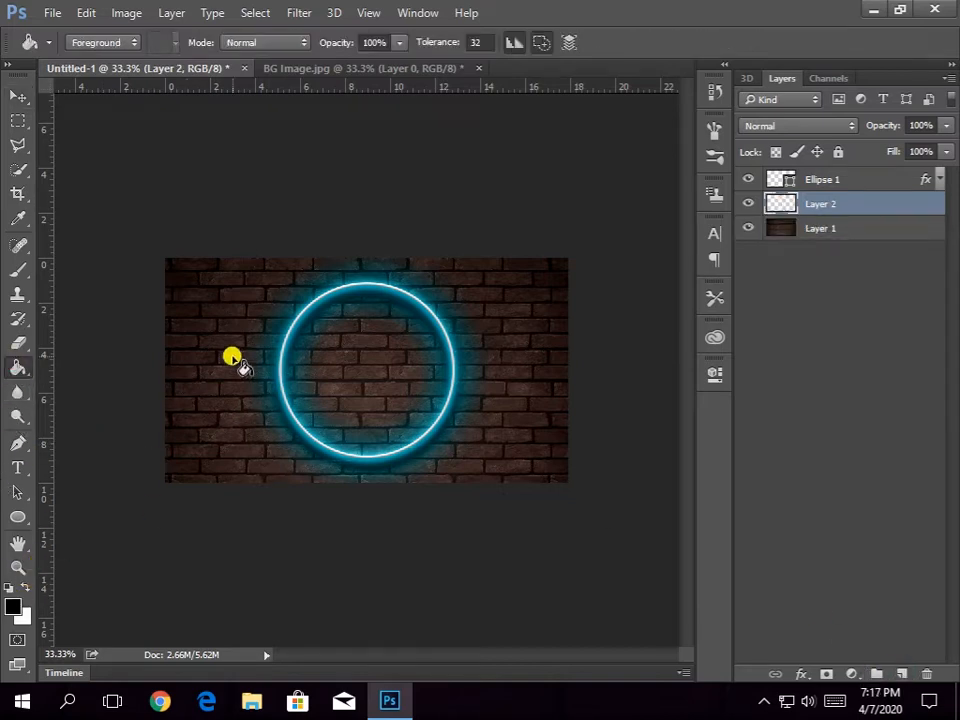
left_click(238, 362)
left_click(19, 97)
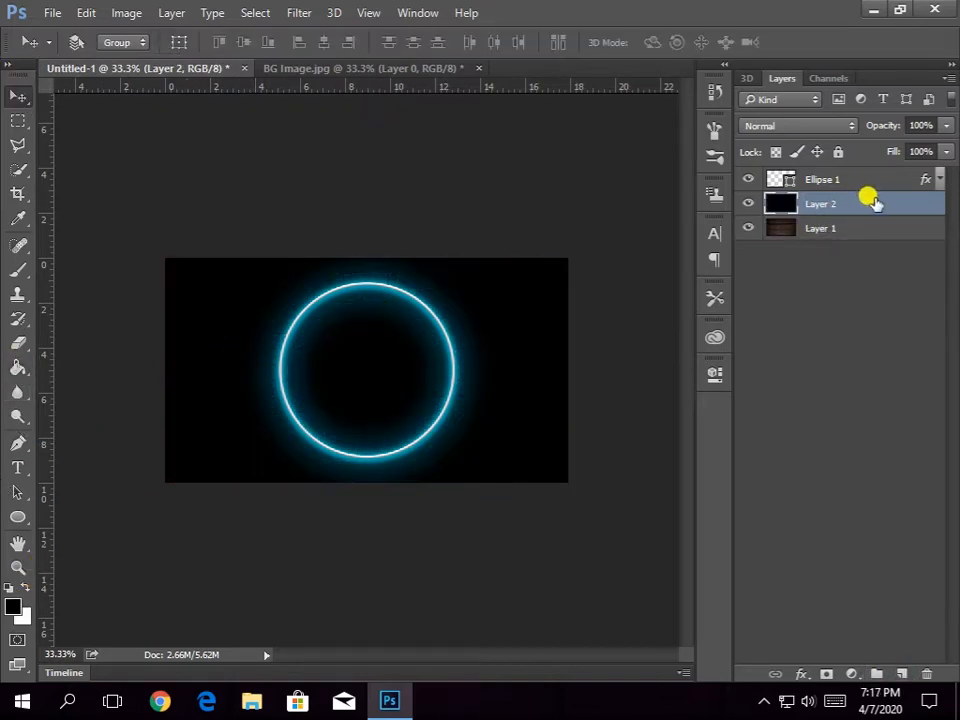
- Duplicate the Ellipse 1 layer and scale the copy up around its centre to form a larger concentric ring
left_click(862, 189)
key("ctrl+j")
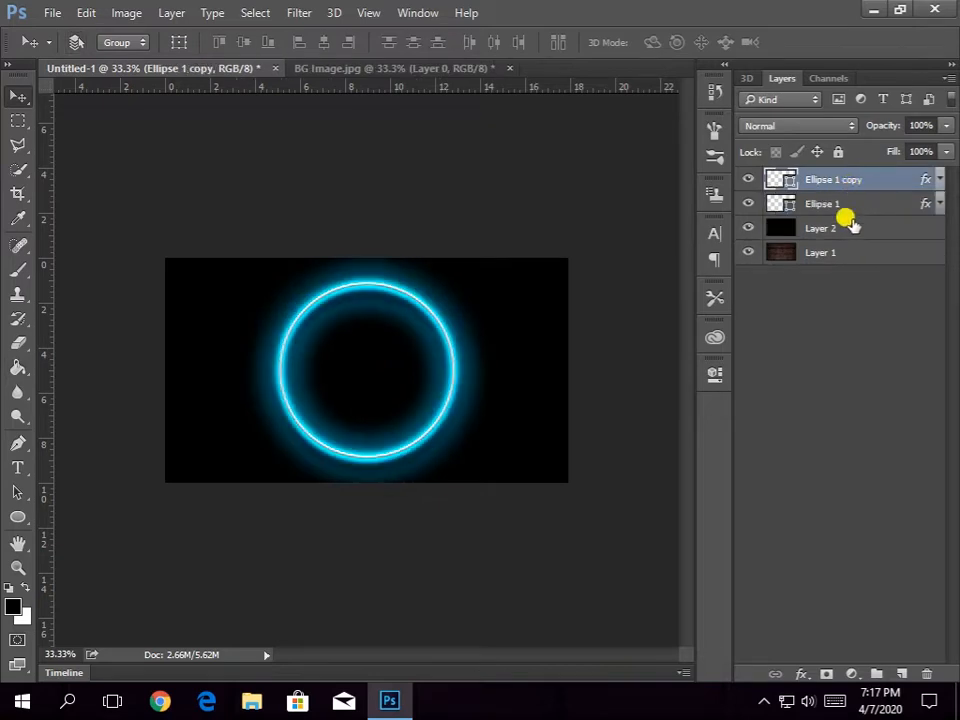
key("ctrl+t")
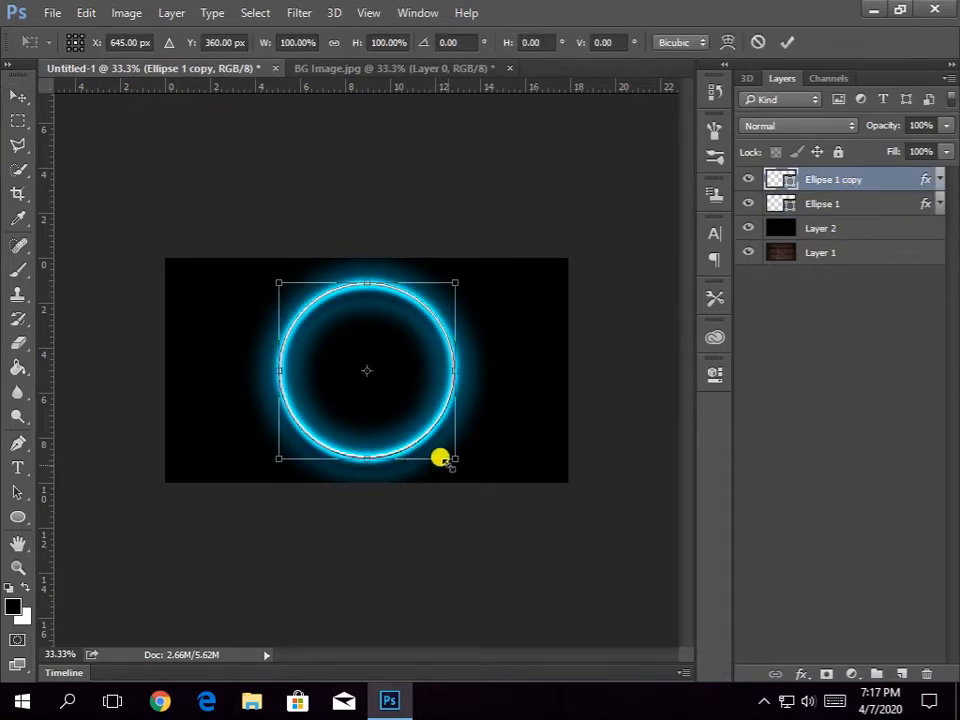
left_click_drag(455, 458, 486, 484)
key("Return")
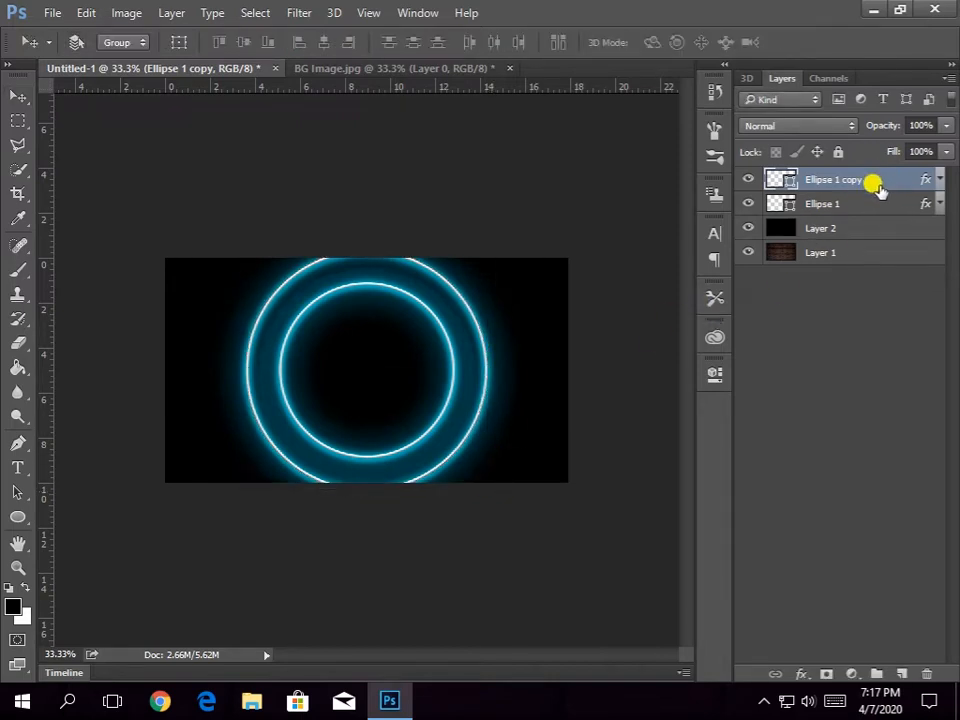
- Open the layer style of Ellipse 1 copy and review its Bevel & Emboss settings
double_click(886, 182)
left_click_drag(537, 120, 686, 122)
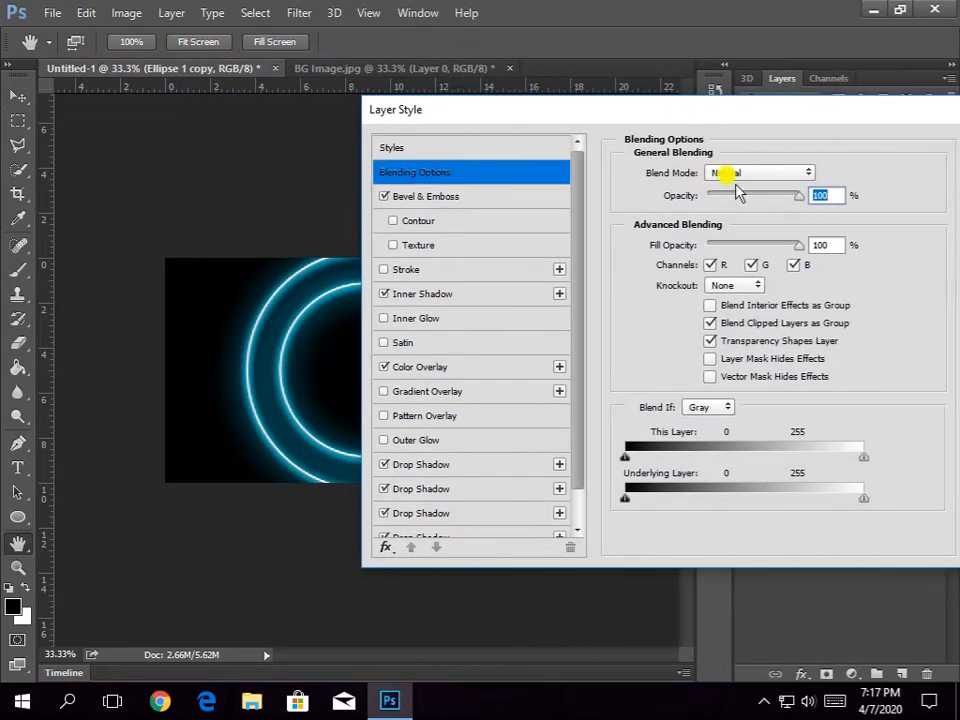
left_click(452, 197)
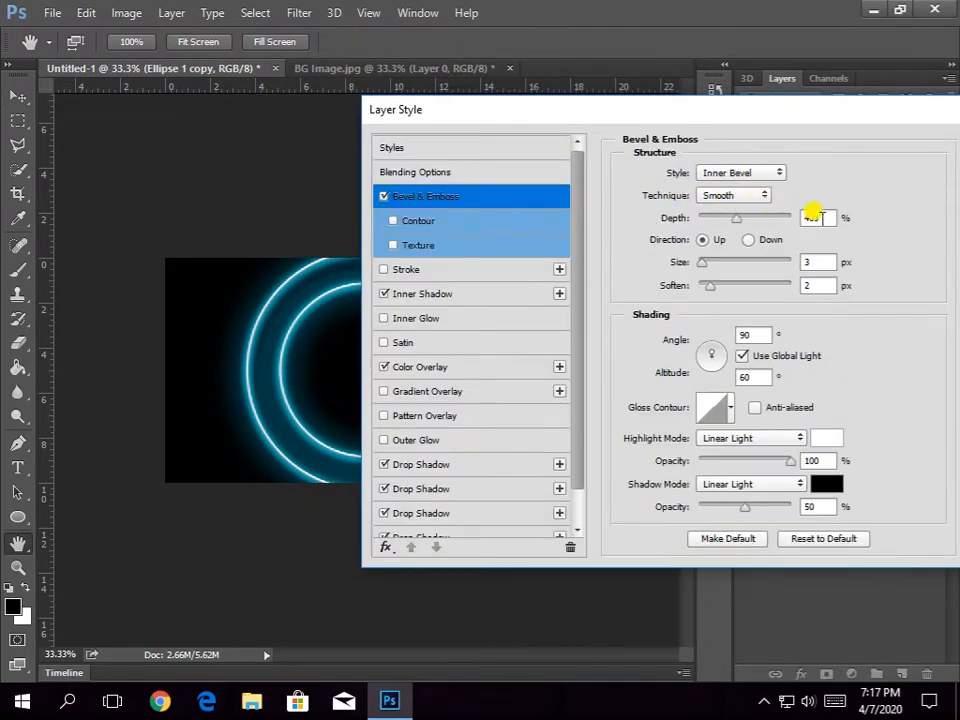
double_click(818, 267)
double_click(813, 283)
double_click(813, 460)
- Set the Inner Shadow of Ellipse 1 copy to pale pink fdceff with 35% opacity
left_click(498, 291)
left_click(826, 173)
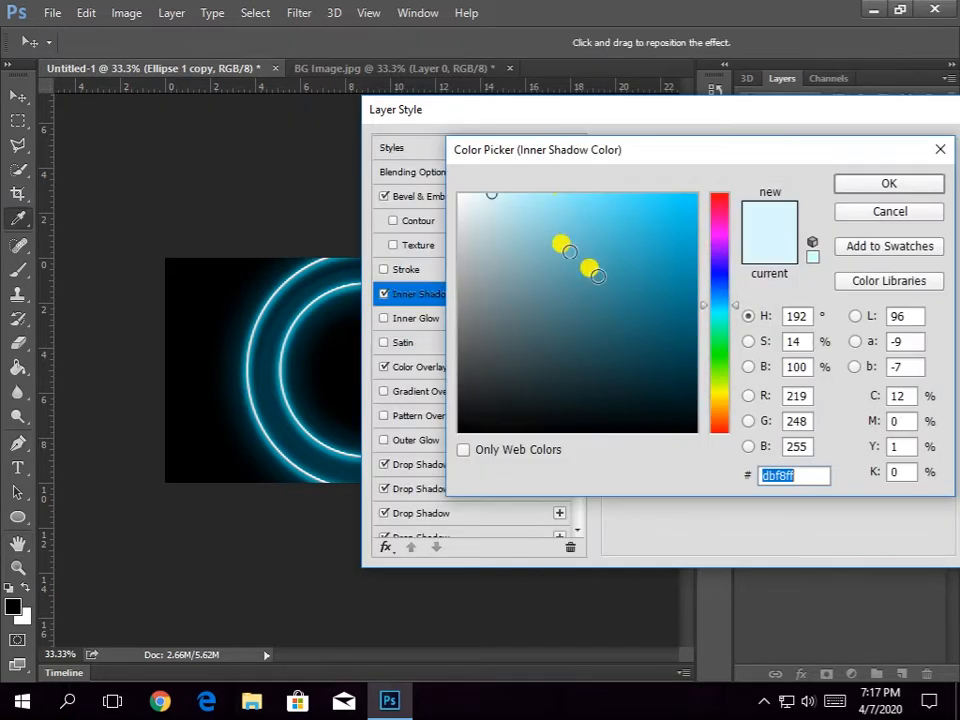
left_click_drag(562, 250, 602, 246)
left_click(721, 292)
left_click_drag(723, 296, 735, 234)
left_click(503, 194)
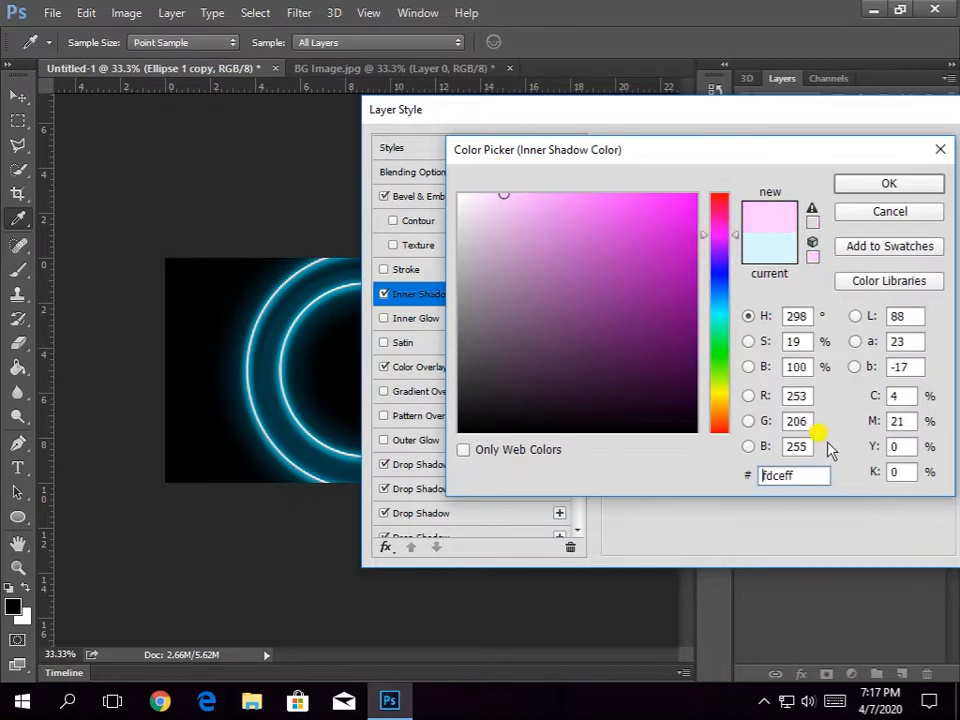
left_click(864, 183)
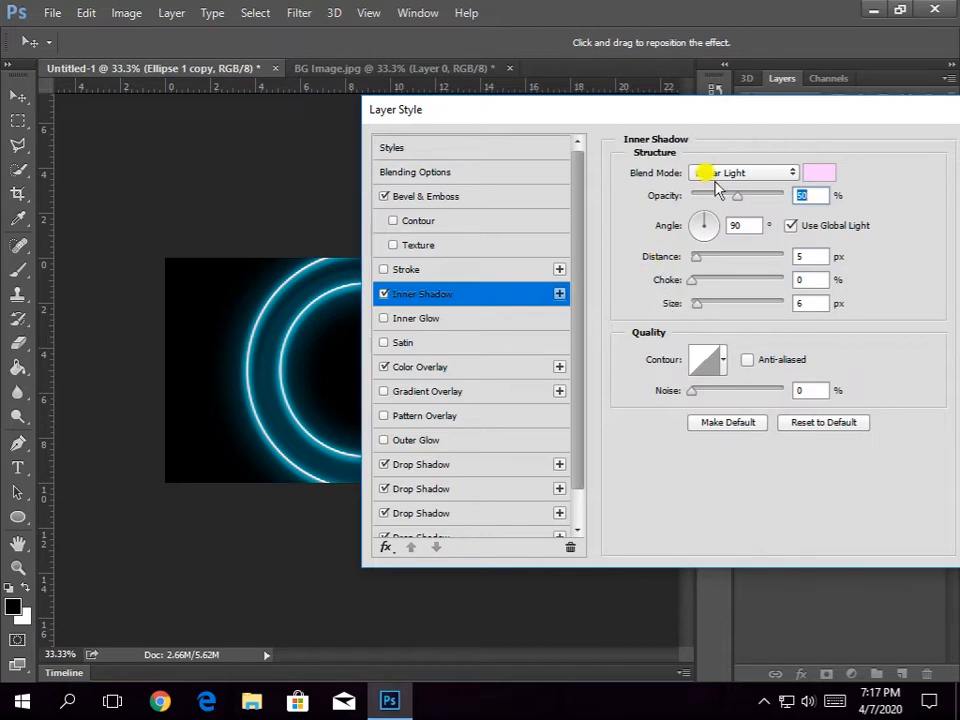
- Recolor the first Drop Shadow of Ellipse 1 copy bright magenta, with 41% spread and 71 px size
left_click(450, 463)
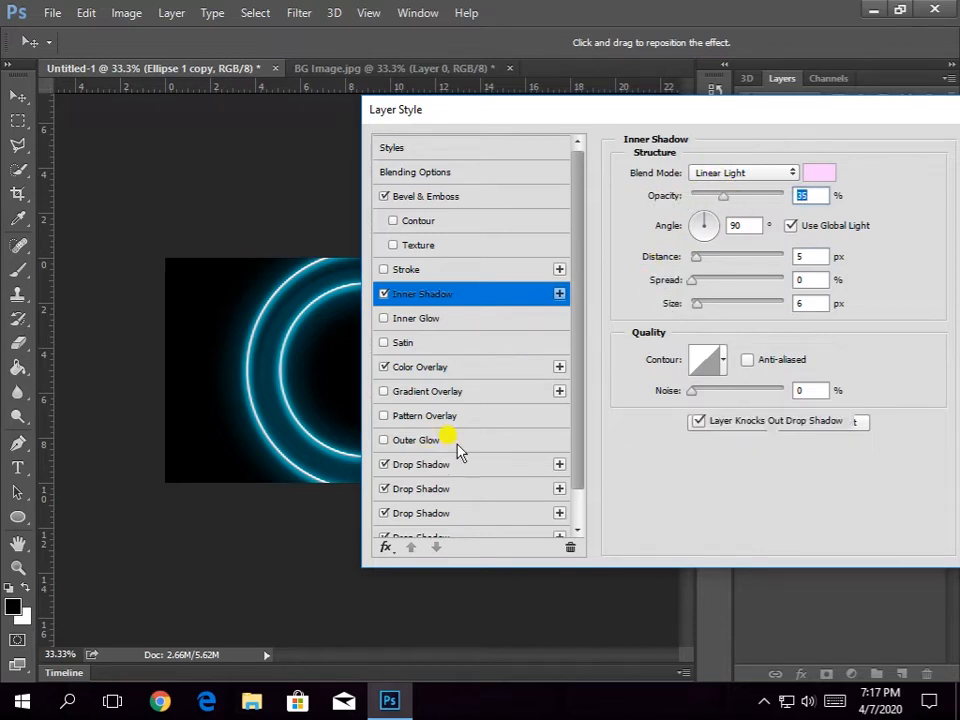
left_click(820, 175)
left_click_drag(712, 316, 732, 238)
left_click(637, 190)
mouse_move(637, 190)
left_mouse_down()
mouse_move(626, 169)
mouse_move(698, 175)
left_mouse_up()
left_click(852, 184)
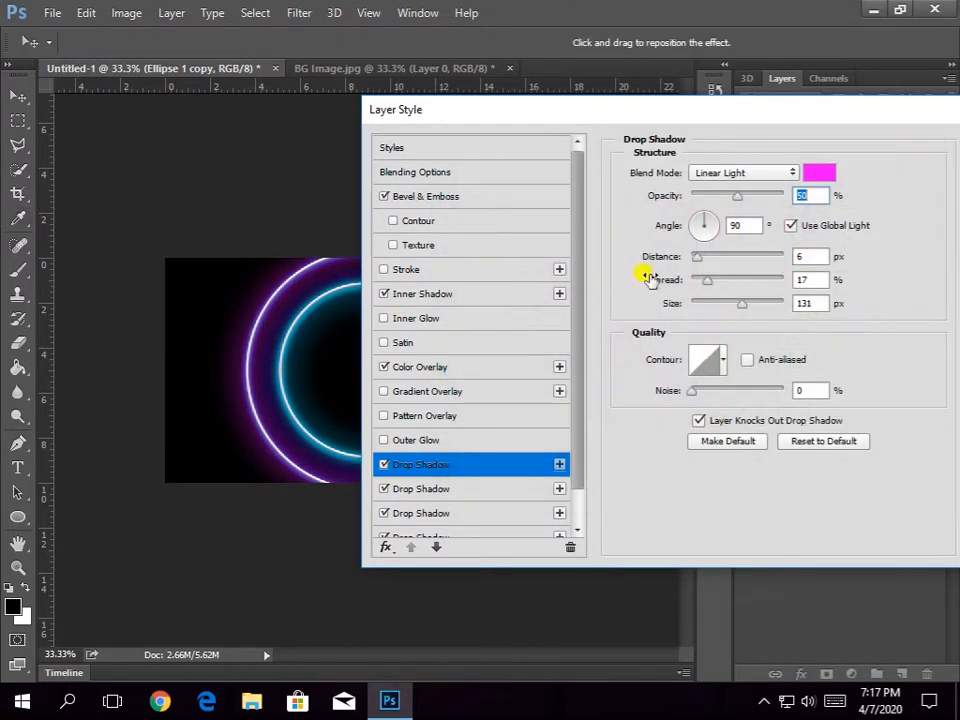
mouse_move(667, 284)
left_mouse_down()
mouse_move(646, 281)
mouse_move(666, 259)
left_mouse_up()
left_click_drag(657, 281, 677, 305)
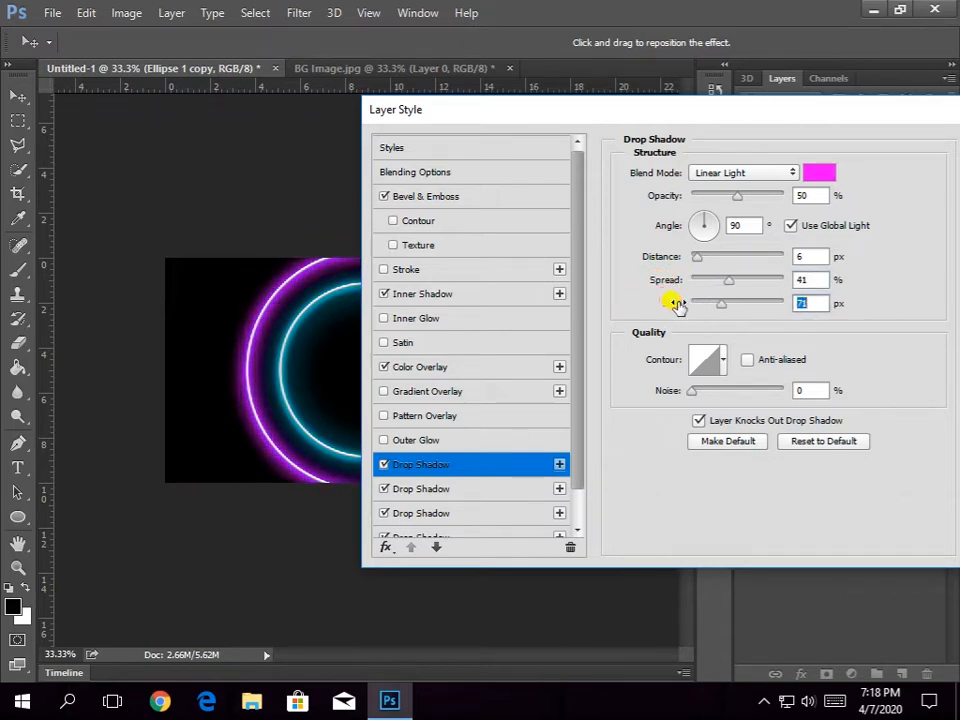
- Set the second Drop Shadow to light pink with 15% opacity, 12 px distance, 20% spread and 28 px size
left_click(425, 489)
left_click(818, 172)
left_click(722, 262)
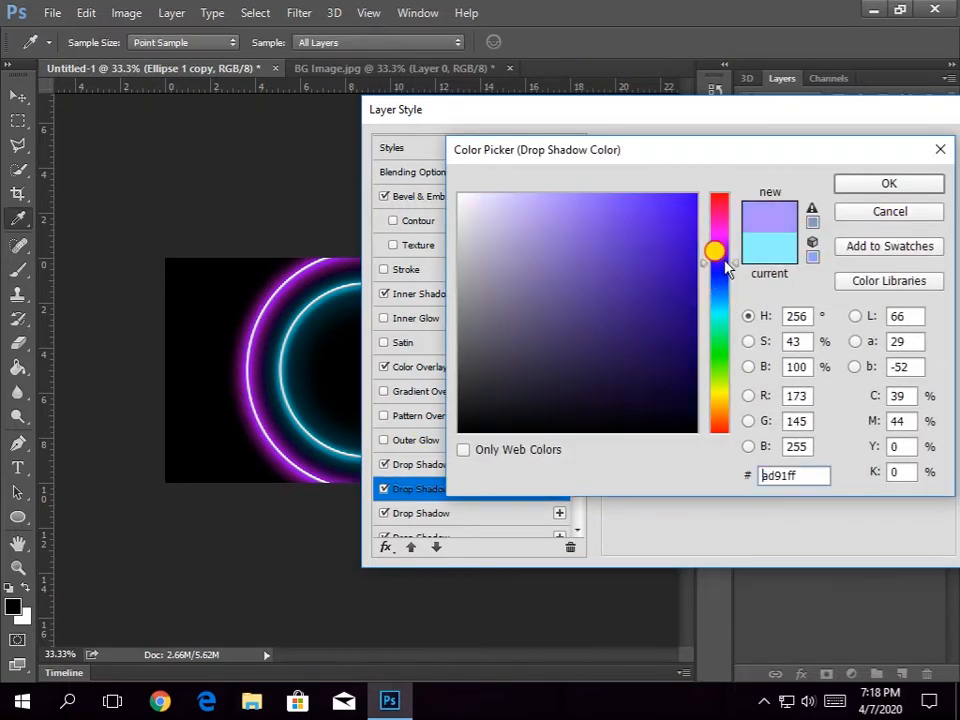
left_click_drag(725, 262, 733, 238)
left_click_drag(558, 199, 522, 182)
left_click(893, 187)
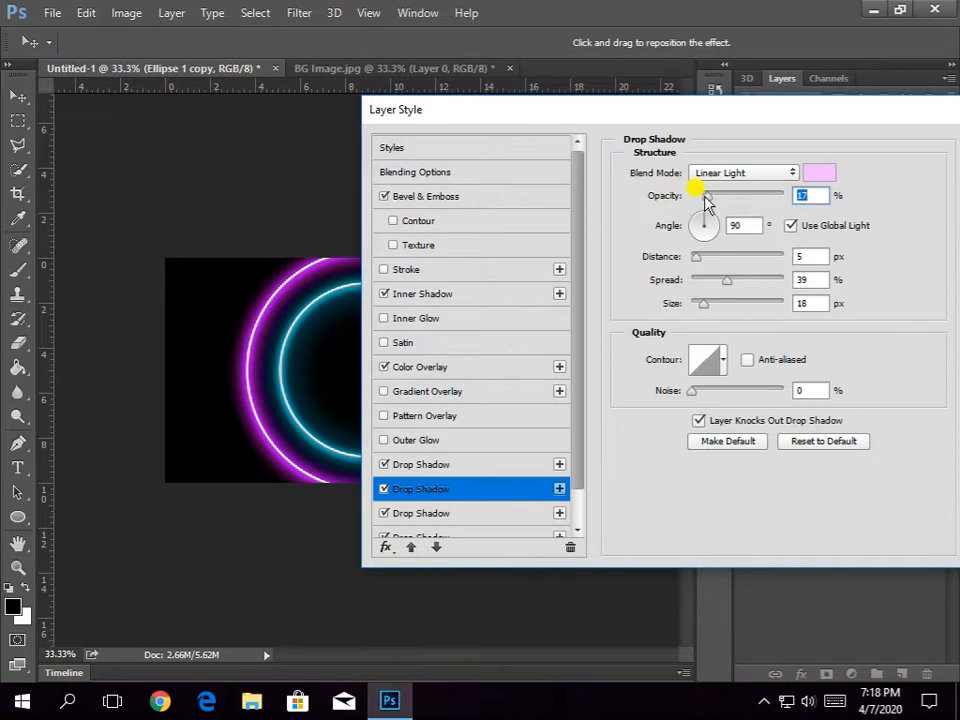
left_click_drag(675, 258, 681, 306)
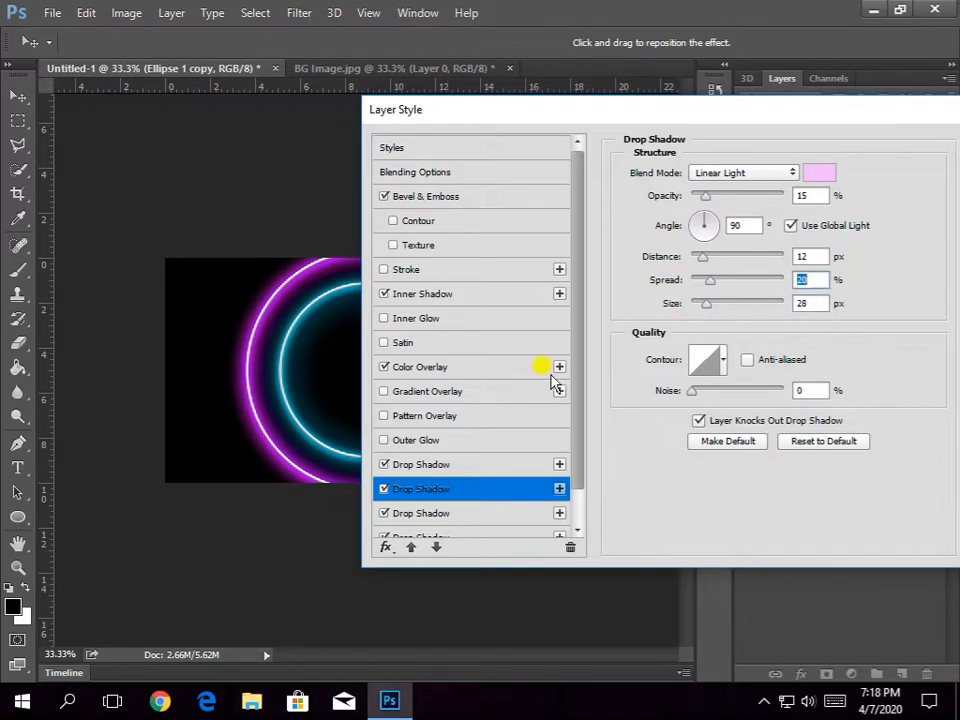
- Set the third Drop Shadow to pink with 26% opacity, and adjust its spread and size
scroll(480, 470, "down", 2)
left_click(465, 477)
left_click(819, 172)
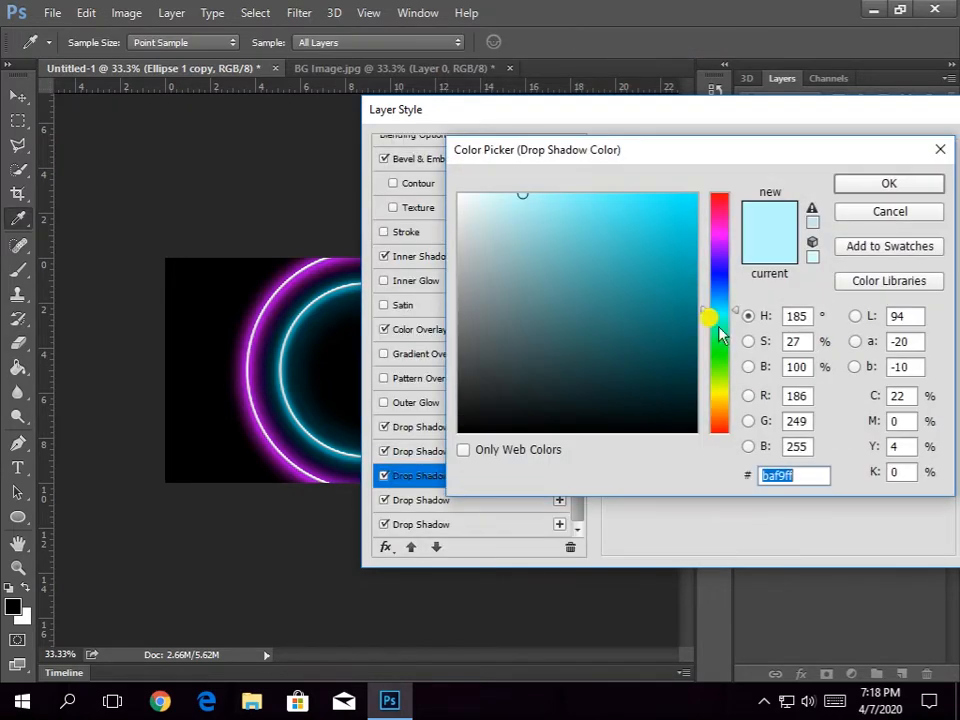
left_click_drag(719, 240, 720, 230)
mouse_move(600, 203)
left_mouse_down()
mouse_move(592, 163)
mouse_move(551, 162)
left_mouse_up()
key("Return")
left_click_drag(706, 195, 714, 196)
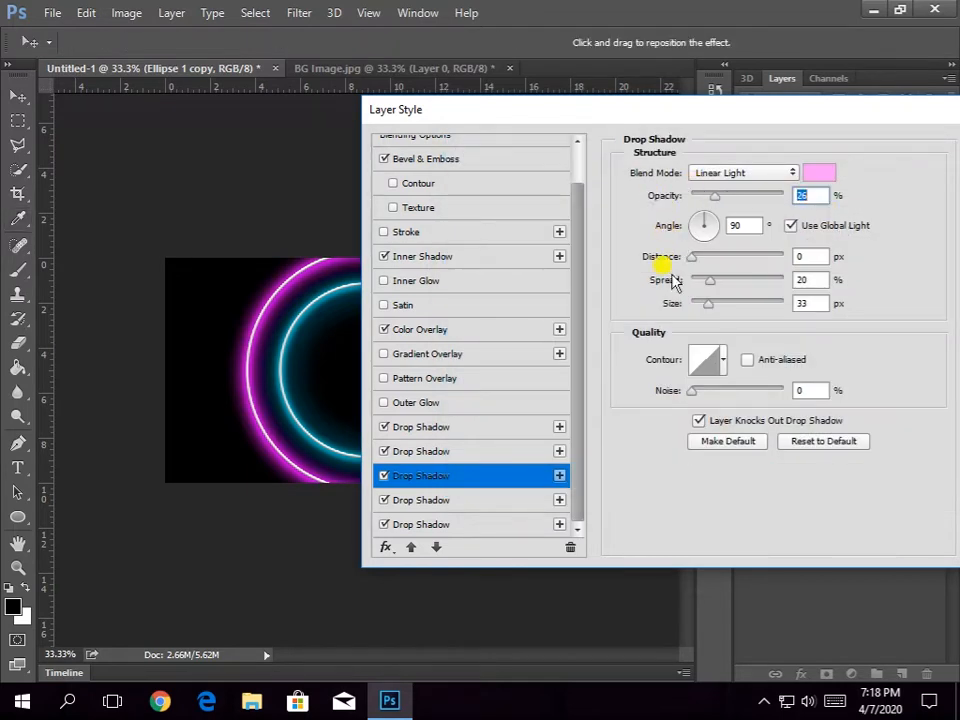
mouse_move(655, 282)
left_mouse_down()
mouse_move(667, 281)
mouse_move(660, 306)
mouse_move(670, 286)
mouse_move(661, 300)
left_mouse_up()
- Recolor the fourth Drop Shadow very pale pink and adjust its spread and size
left_click(455, 500)
left_click(818, 172)
left_click_drag(722, 250, 735, 238)
left_click_drag(550, 196, 493, 163)
left_click(853, 184)
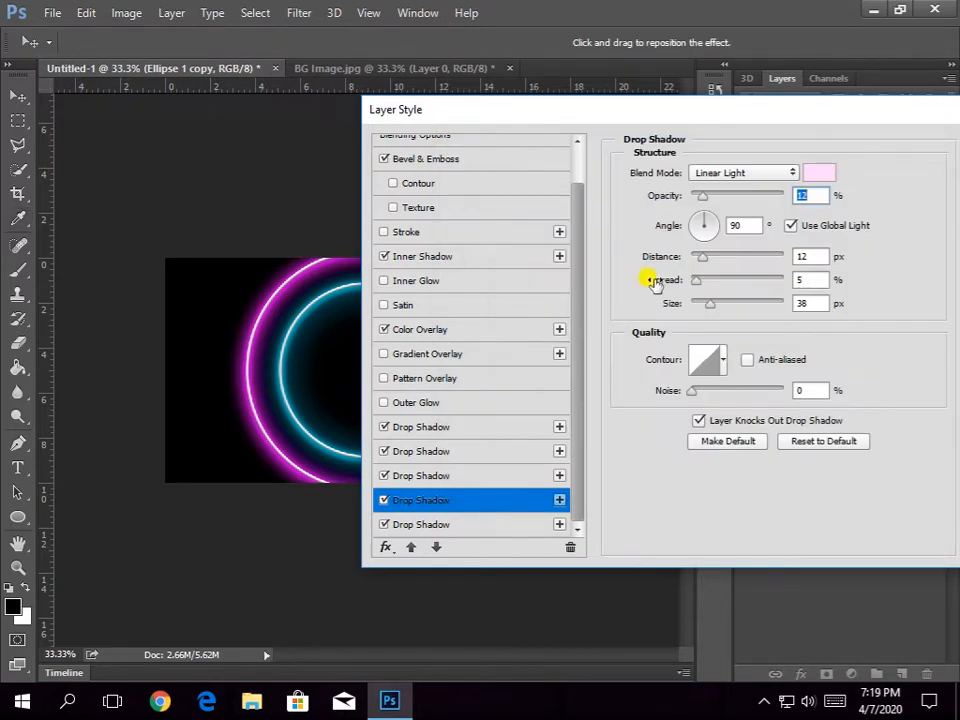
left_click_drag(652, 282, 656, 308)
- Keep the fifth Drop Shadow black, reduce its spread to about 12%, and apply the layer style
left_click(472, 517)
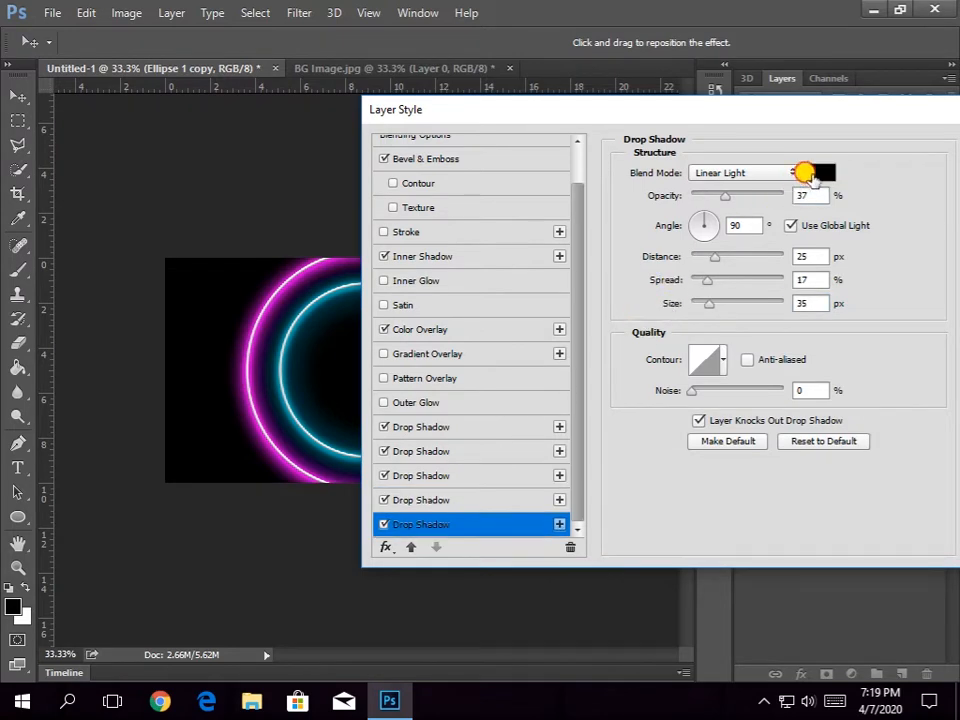
left_click(816, 176)
left_click(887, 184)
left_click_drag(680, 277, 664, 281)
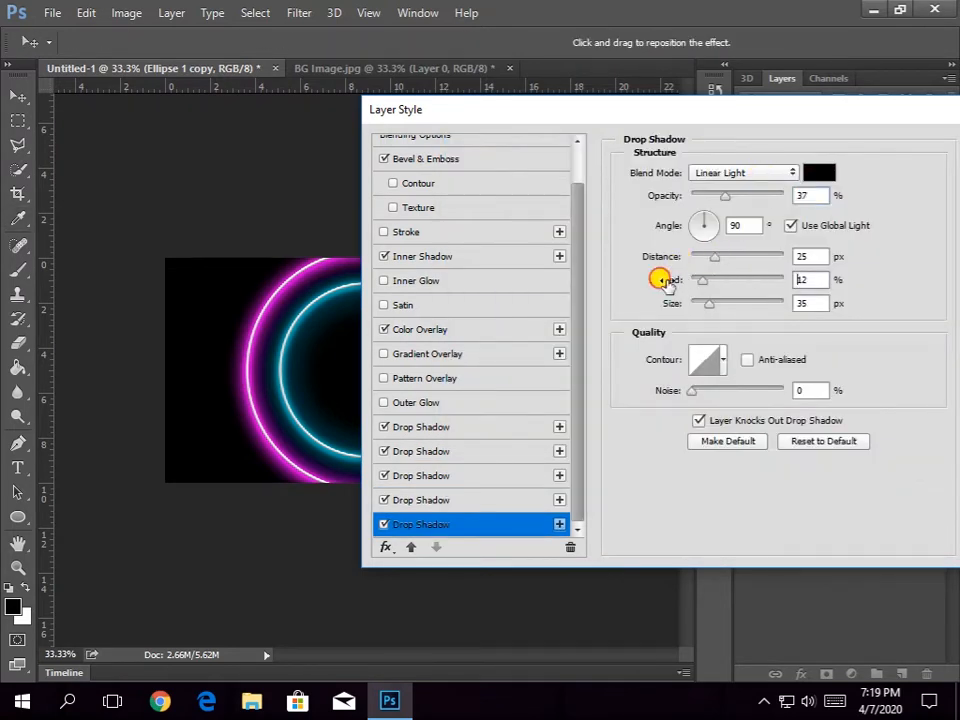
left_click_drag(815, 112, 565, 131)
left_click(780, 163)
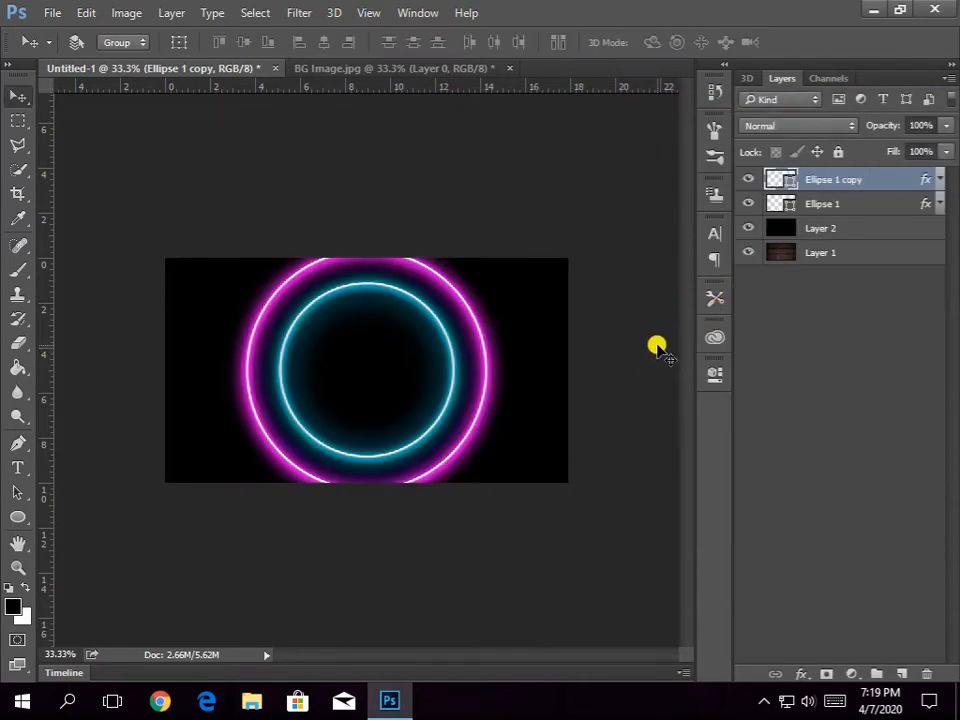
- Duplicate the magenta ring and scale the new copy up around its centre as a third, outermost ring
key("ctrl+j")
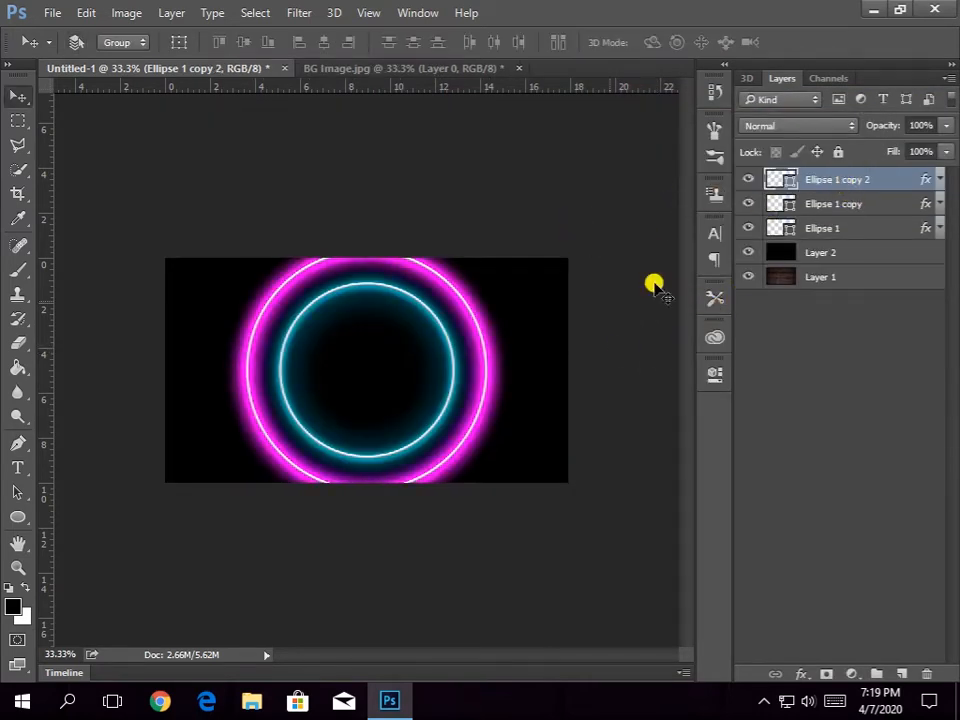
key("ctrl+t")
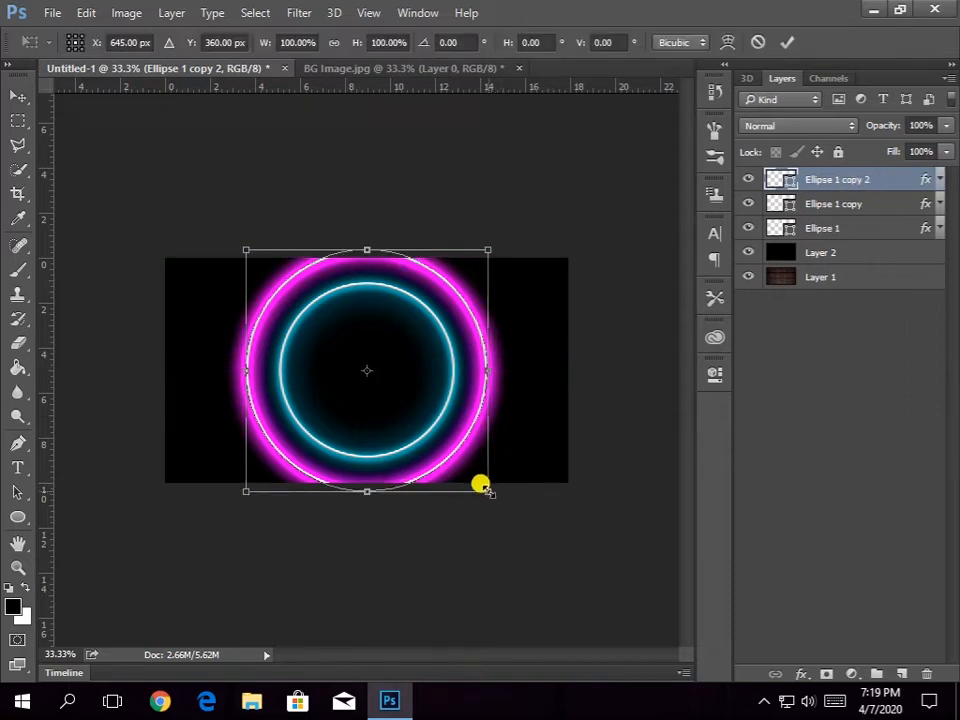
left_click_drag(483, 490, 518, 528)
key("Return")
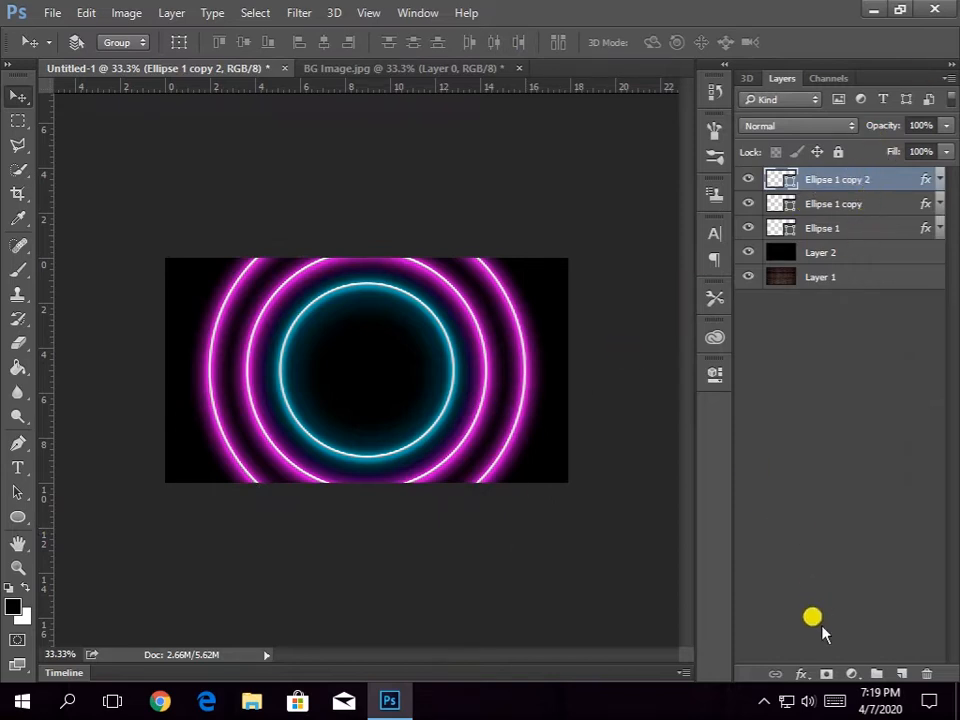
- Set the first Drop Shadow of Ellipse 1 copy 2 to green 00ff30, copy that color code, and use 45% spread and 66 px size
double_click(896, 178)
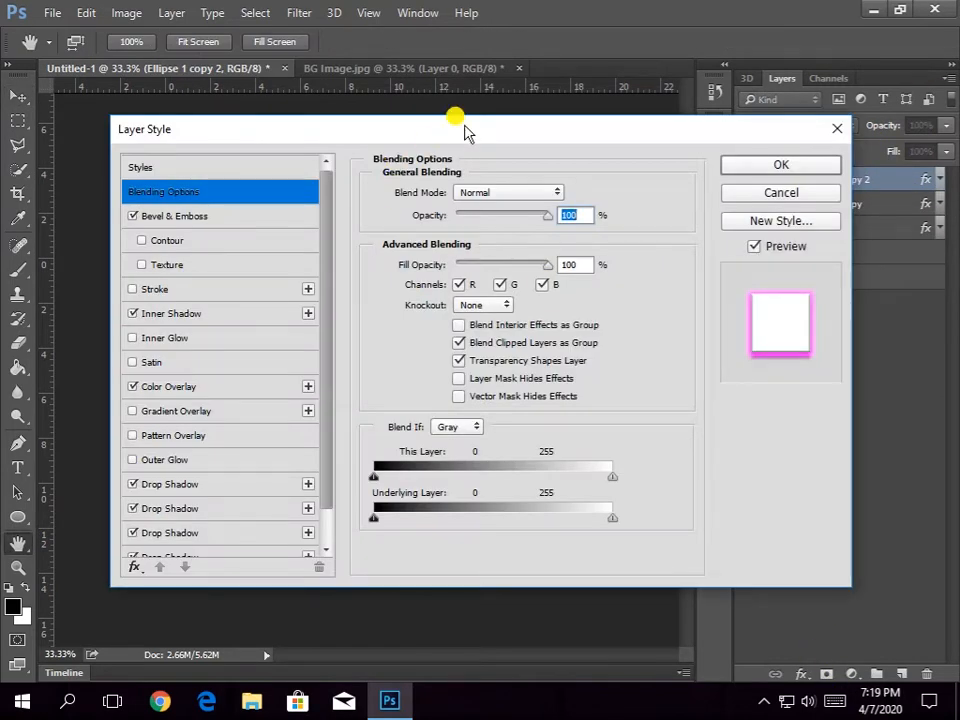
left_click_drag(463, 130, 675, 79)
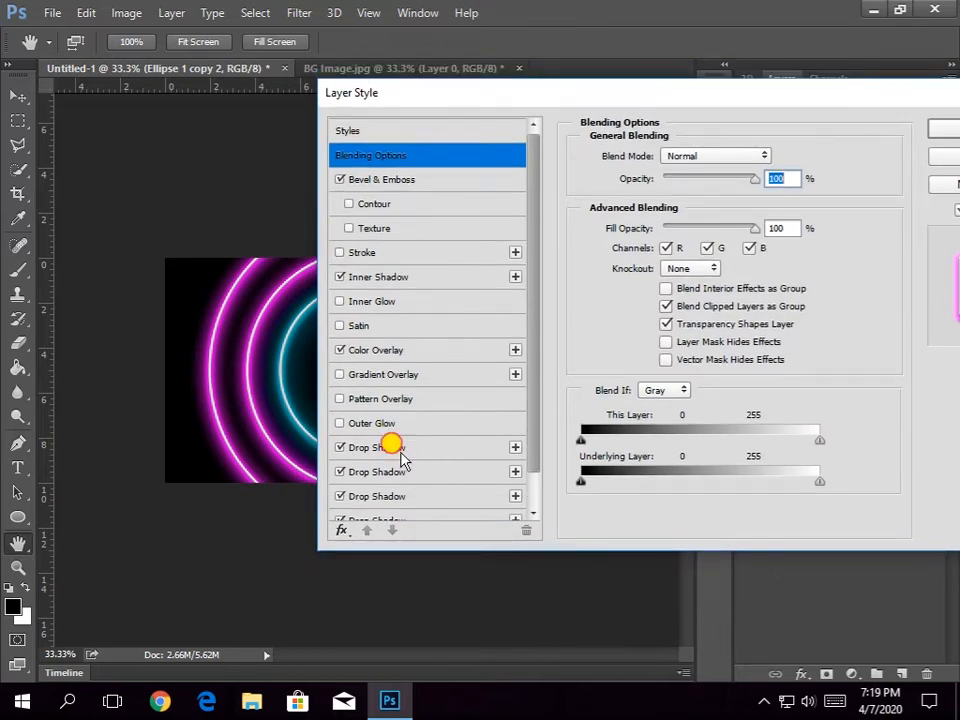
left_click(395, 449)
left_click(778, 155)
left_click_drag(705, 298, 724, 346)
left_click(672, 208)
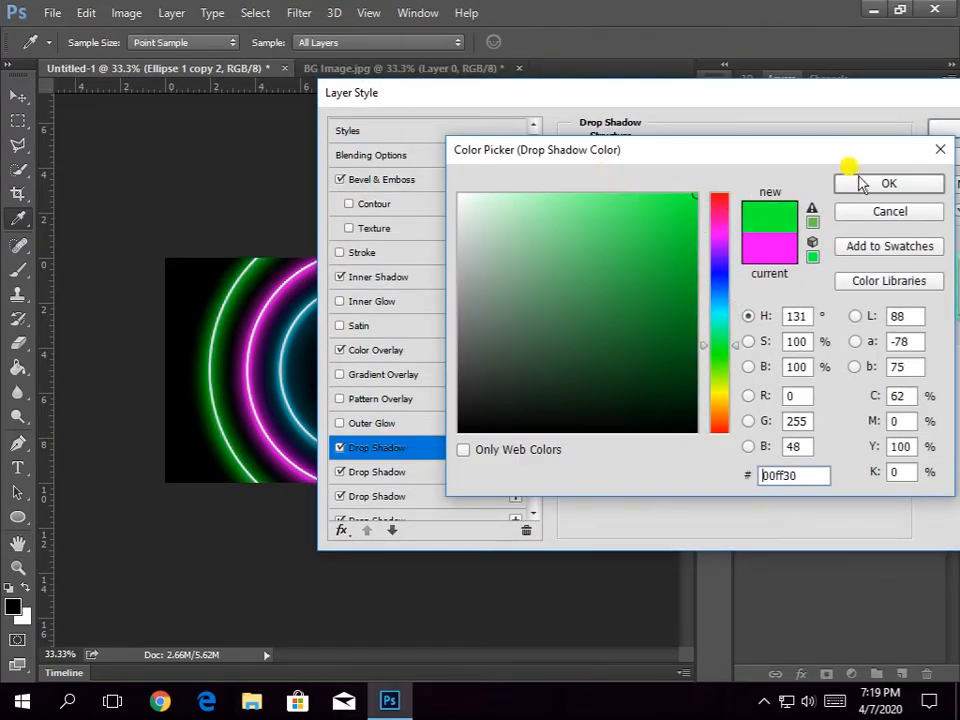
left_click_drag(820, 474, 660, 490)
key("ctrl+c")
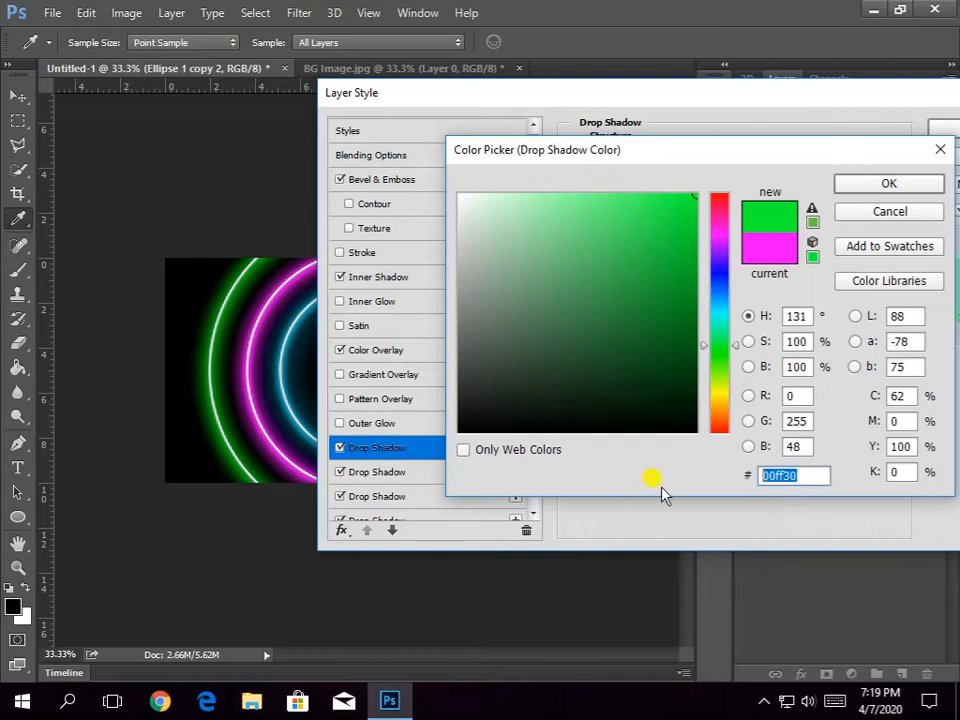
left_click(889, 184)
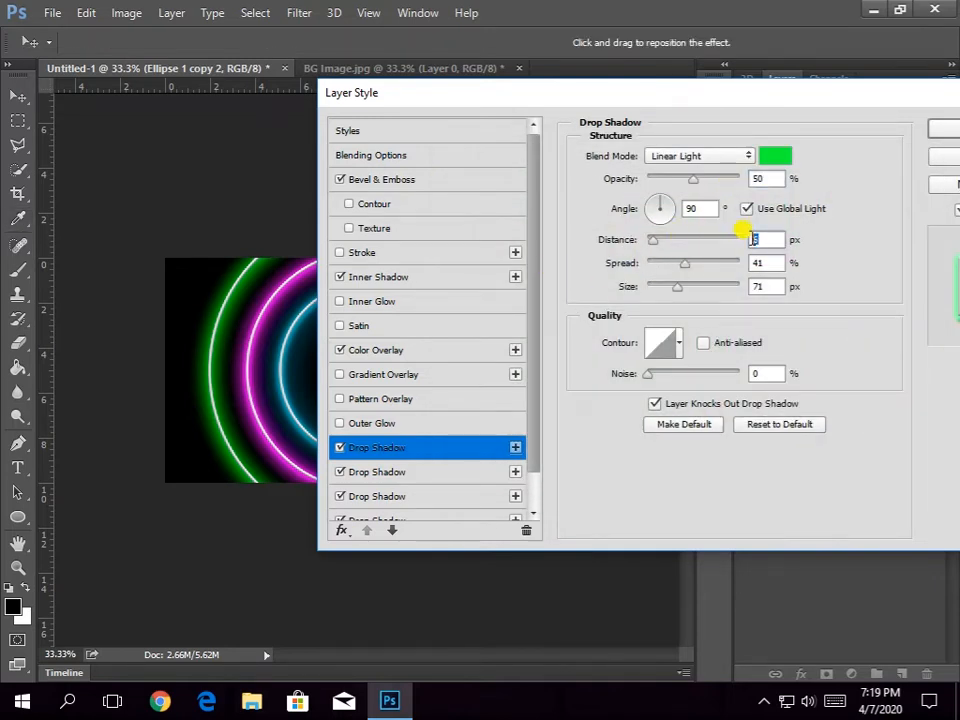
left_click_drag(779, 265, 668, 310)
left_click_drag(621, 269, 594, 261)
- Recolor the second Drop Shadow of Ellipse 1 copy 2 to a lighter tint of 00ff30 and adjust its distance and spread
left_click(392, 472)
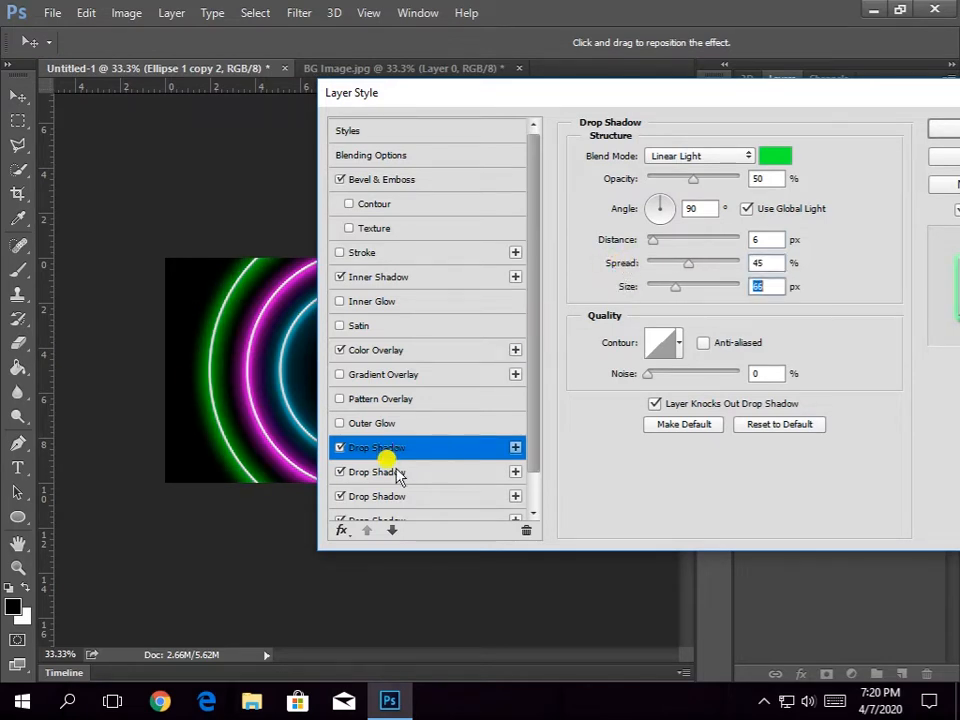
left_click(775, 157)
type("00ff30")
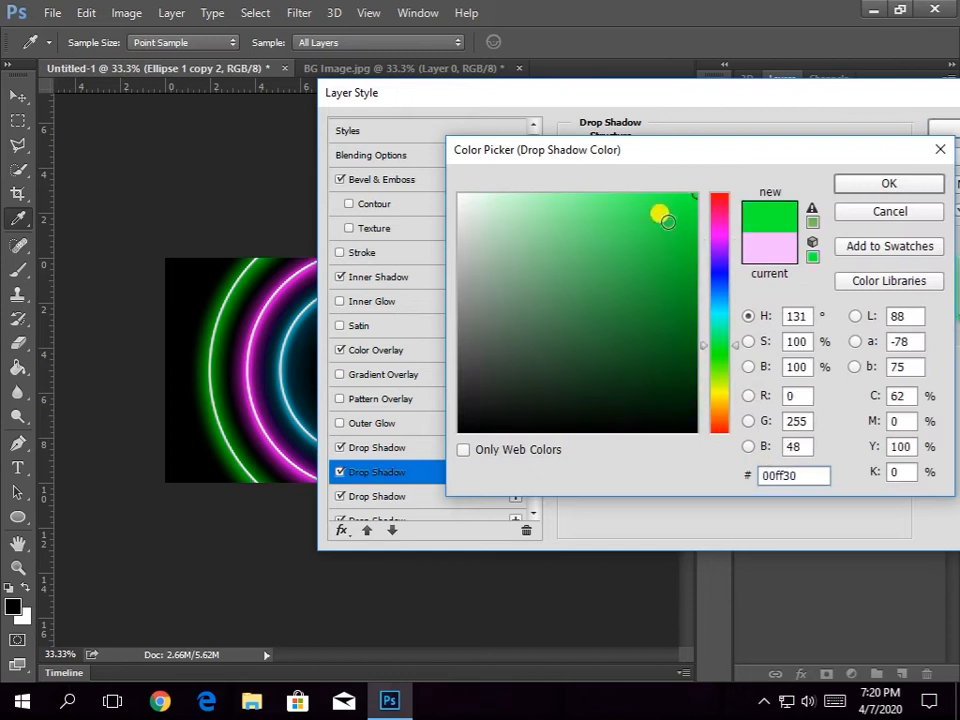
mouse_move(660, 210)
left_mouse_down()
mouse_move(556, 168)
mouse_move(527, 182)
left_mouse_up()
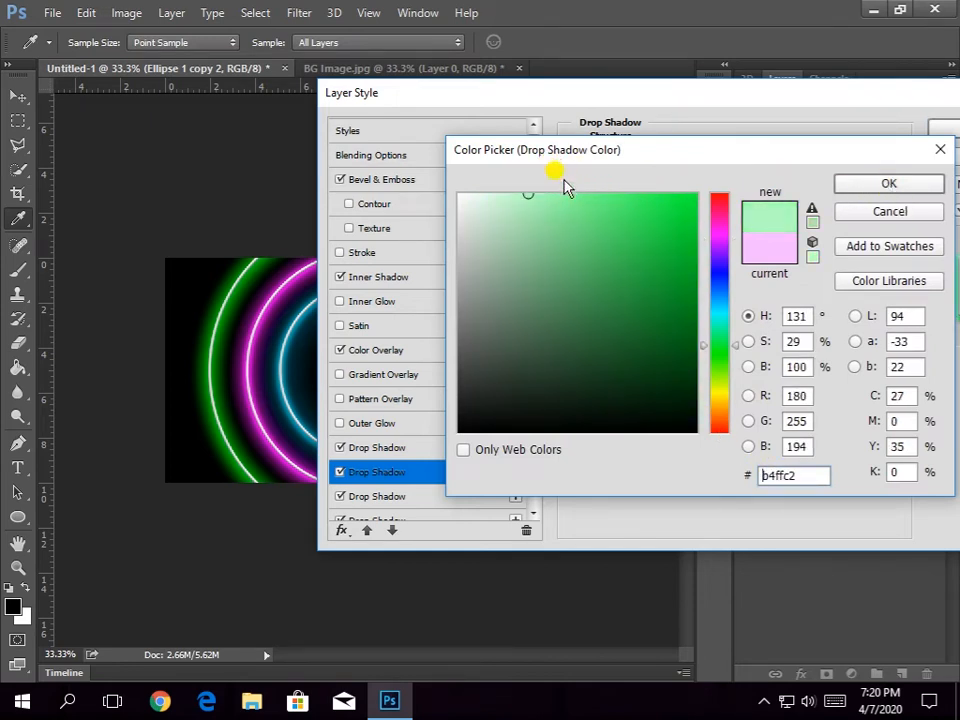
left_click(597, 193)
left_click(884, 186)
left_click_drag(620, 240, 622, 267)
- Recolor the Inner Shadow of Ellipse 1 copy 2 to a very pale tint of green 00ff30
left_click(402, 280)
left_click(775, 157)
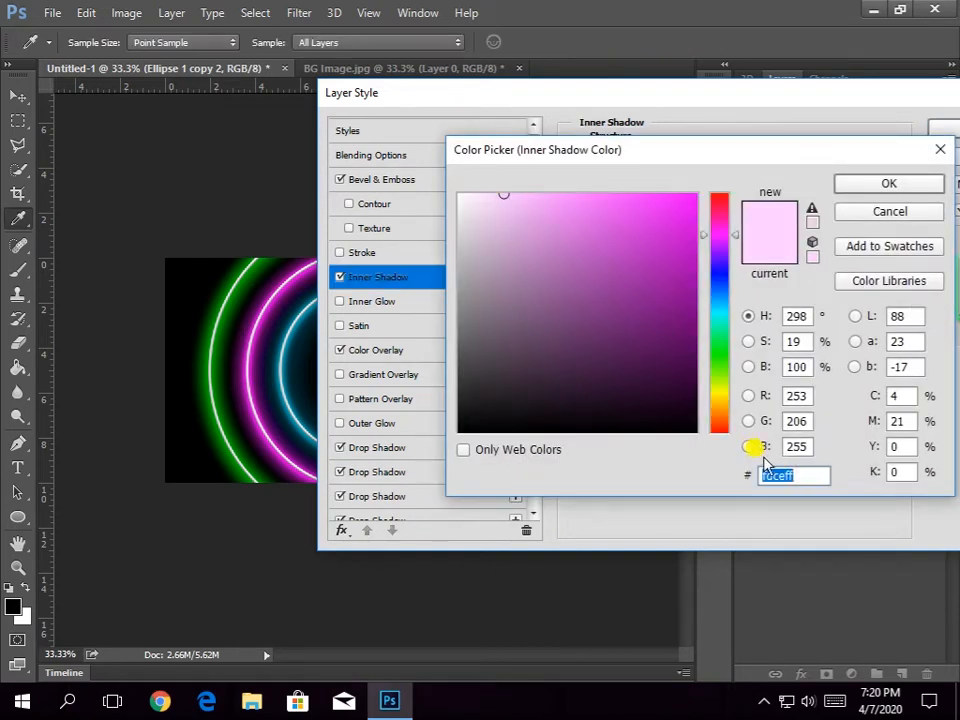
key("ctrl+v")
left_click(479, 192)
left_click(489, 190)
left_click(470, 193)
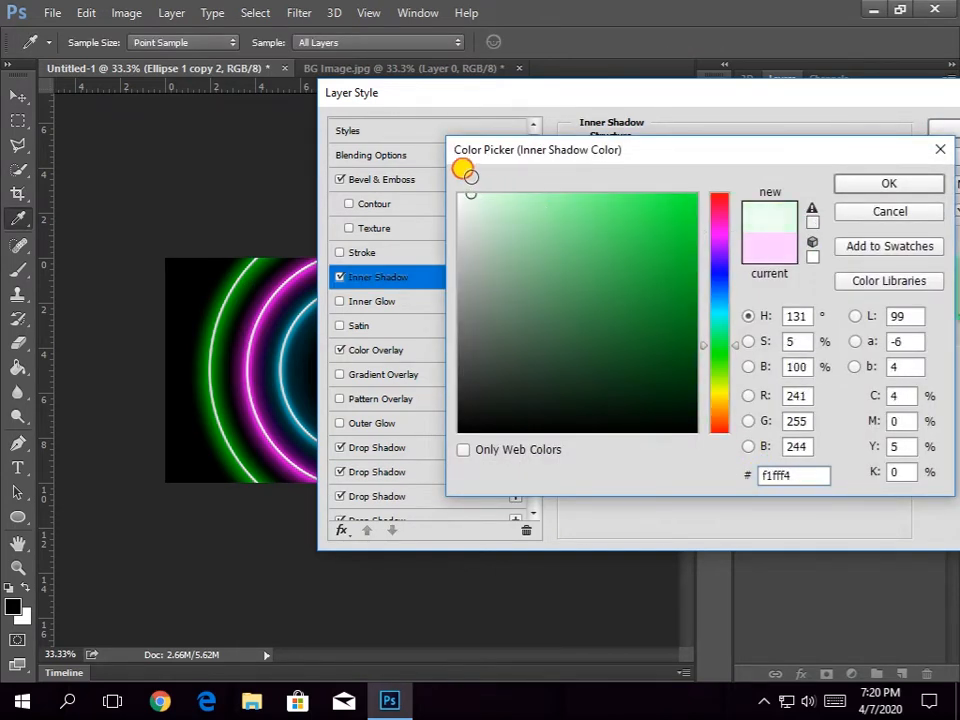
left_click(490, 195)
left_click(845, 184)
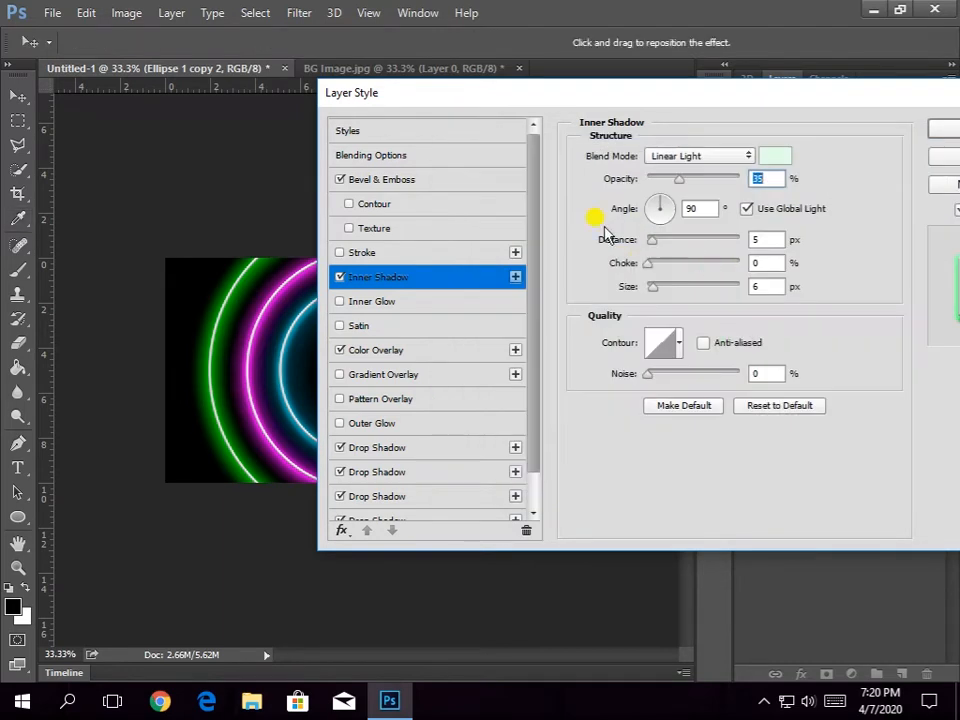
- Set the green ring's Inner Shadow to 24% opacity, 7 px distance and 4 px size
left_click_drag(631, 243, 625, 242)
left_click_drag(677, 181, 668, 181)
left_click_drag(600, 242, 632, 243)
left_click_drag(640, 287, 637, 288)
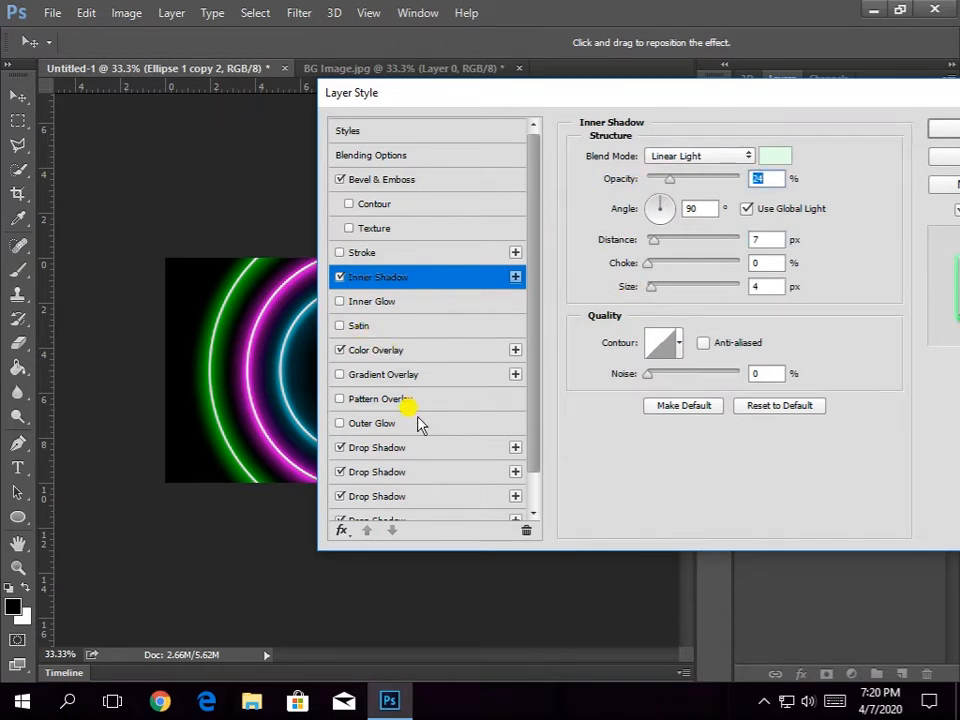
- Recolor the second Drop Shadow of Ellipse 1 copy 2 to the pale green c7ffd2
left_click(395, 472)
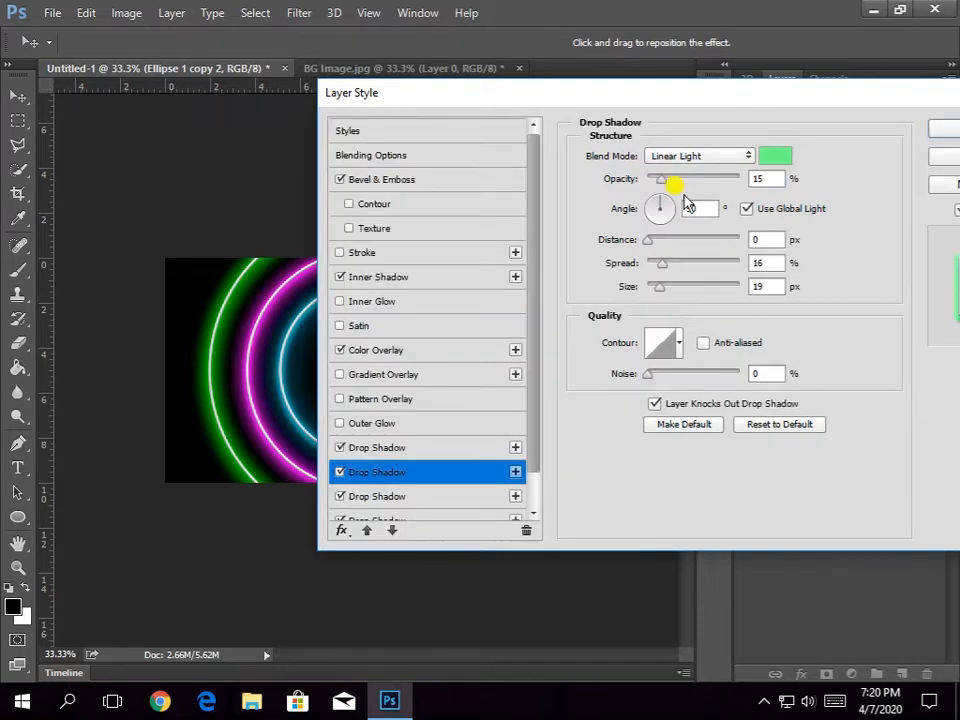
left_click(767, 154)
mouse_move(491, 214)
left_mouse_down()
mouse_move(531, 199)
mouse_move(510, 167)
left_mouse_up()
key("Return")
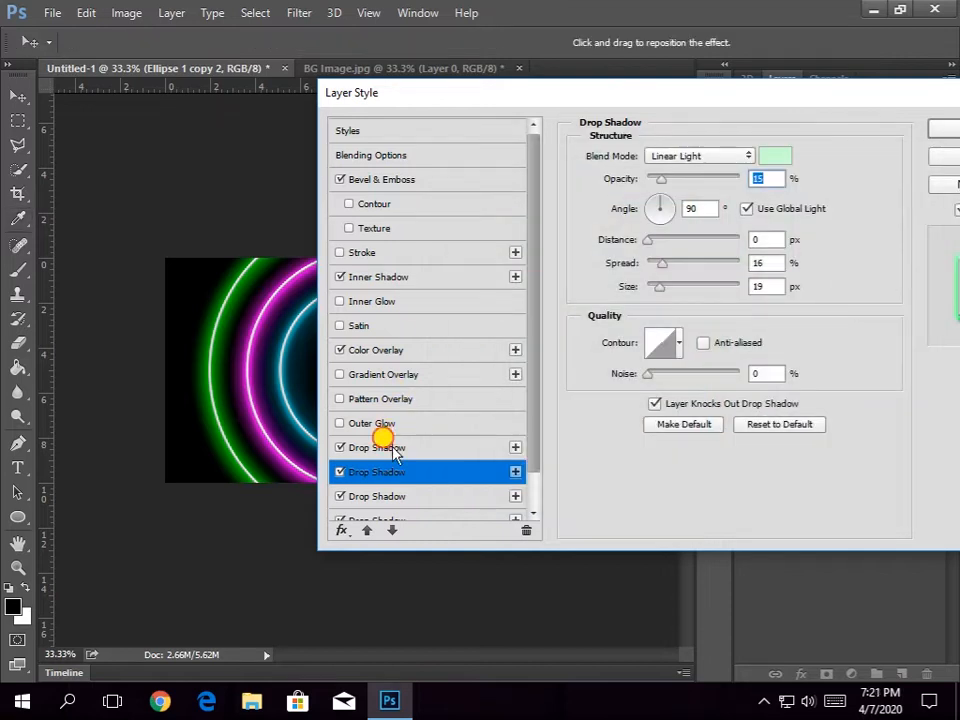
- Set the first Drop Shadow of Ellipse 1 copy 2 to 44% spread and 49 px size
left_click(386, 447)
mouse_move(630, 263)
left_mouse_down()
mouse_move(615, 261)
mouse_move(622, 289)
mouse_move(613, 281)
mouse_move(628, 263)
left_mouse_up()
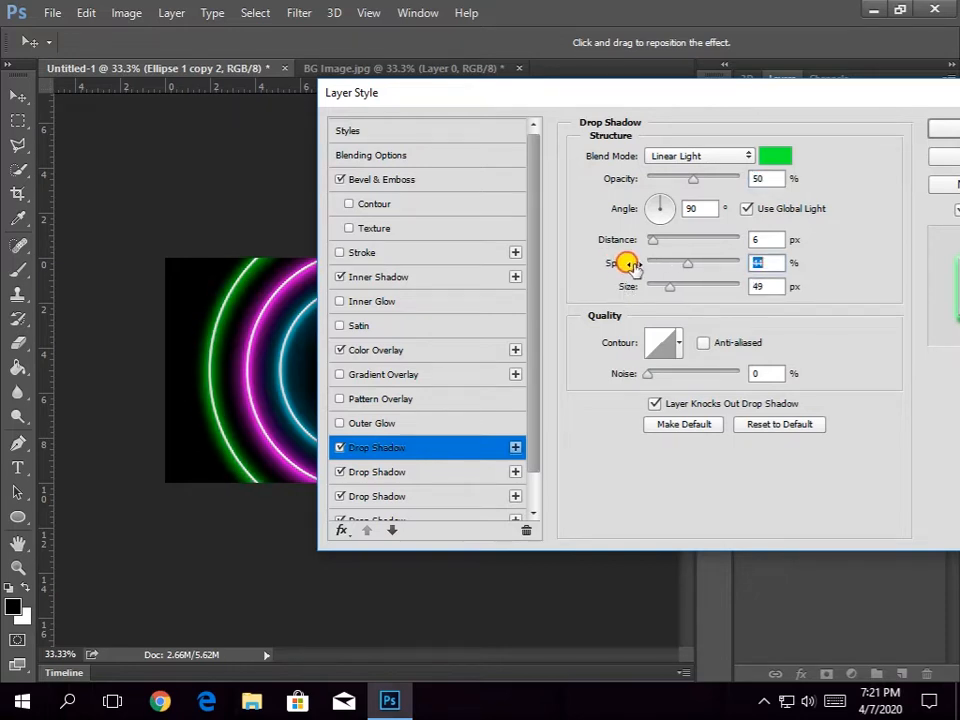
left_click(408, 477)
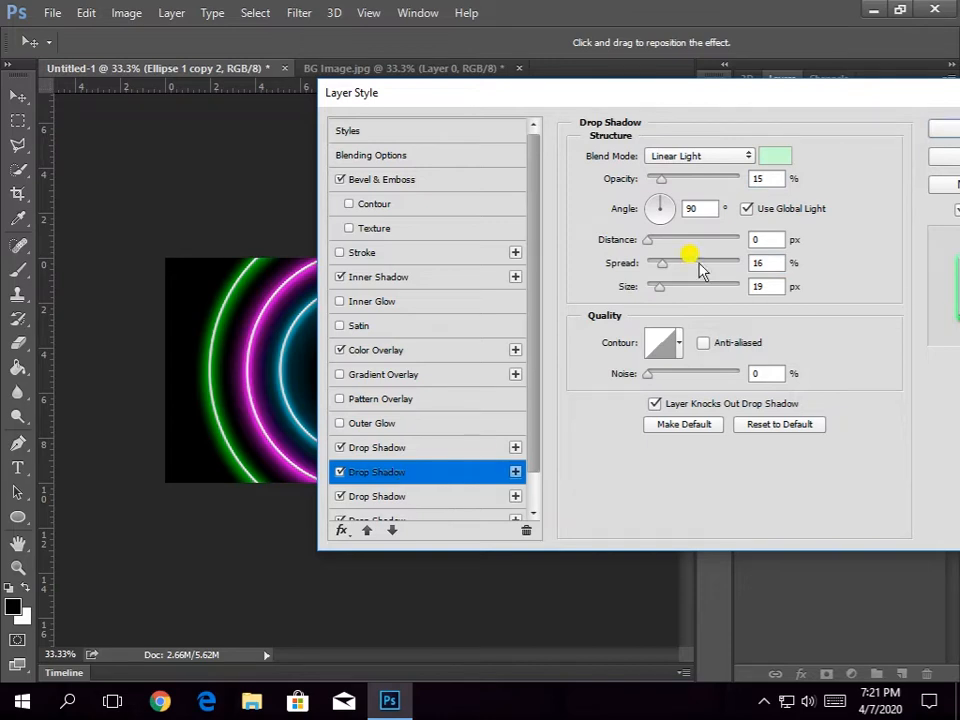
- Recolor the third Drop Shadow of Ellipse 1 copy 2 from pink to a light green
left_click(466, 496)
left_click(780, 157)
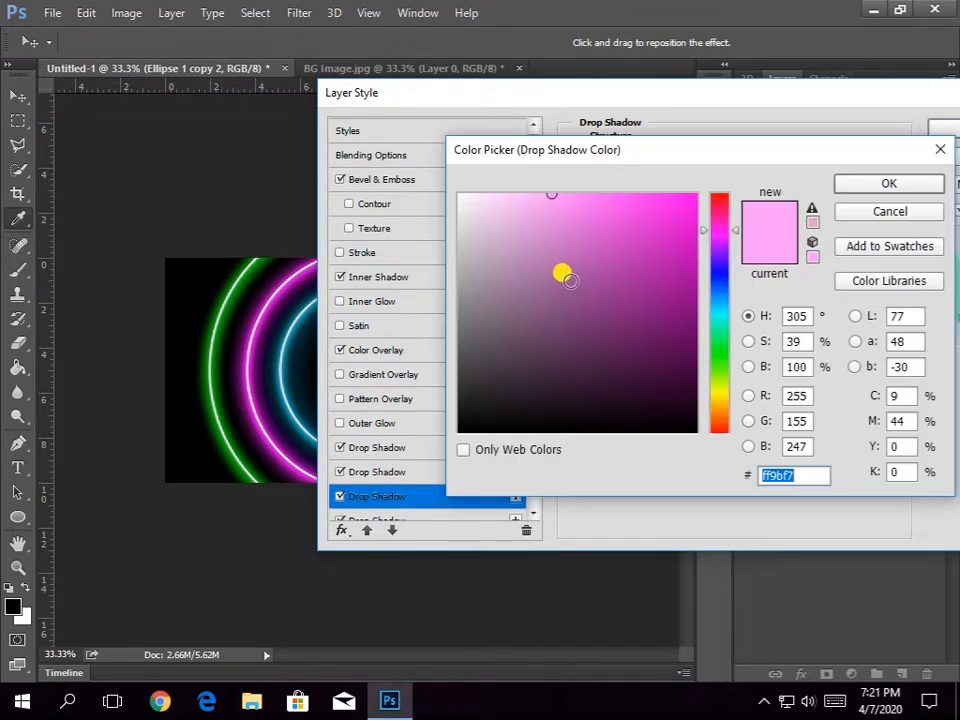
left_click(719, 346)
left_click_drag(612, 212, 602, 162)
left_click(884, 184)
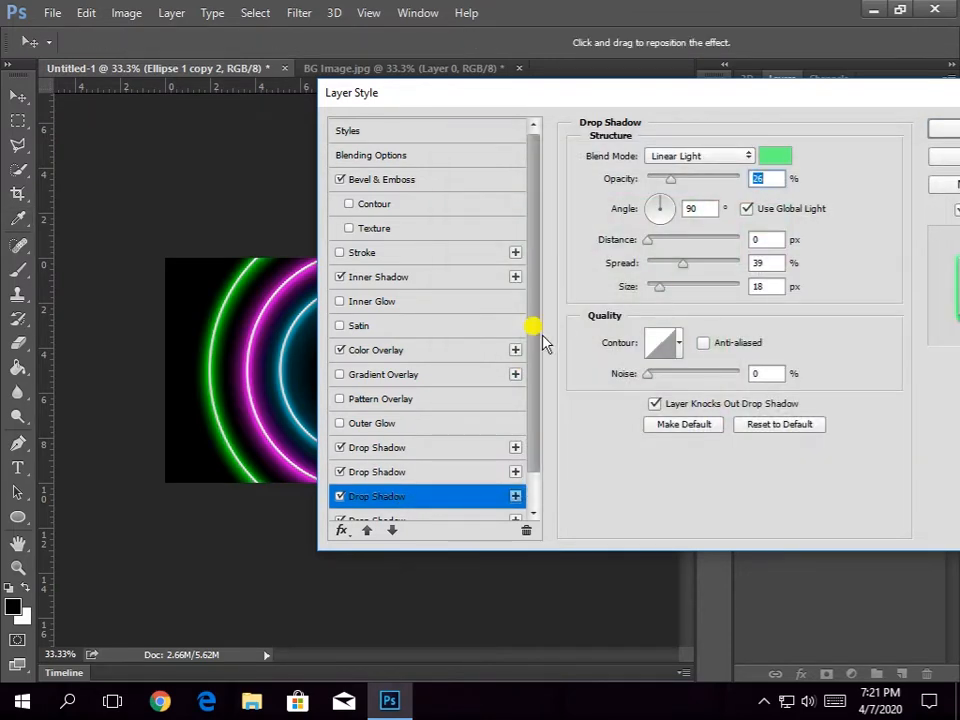
- Set the green ring's third Drop Shadow to 11% opacity, 21% spread and 10 px size
scroll(540, 343, "down", 2)
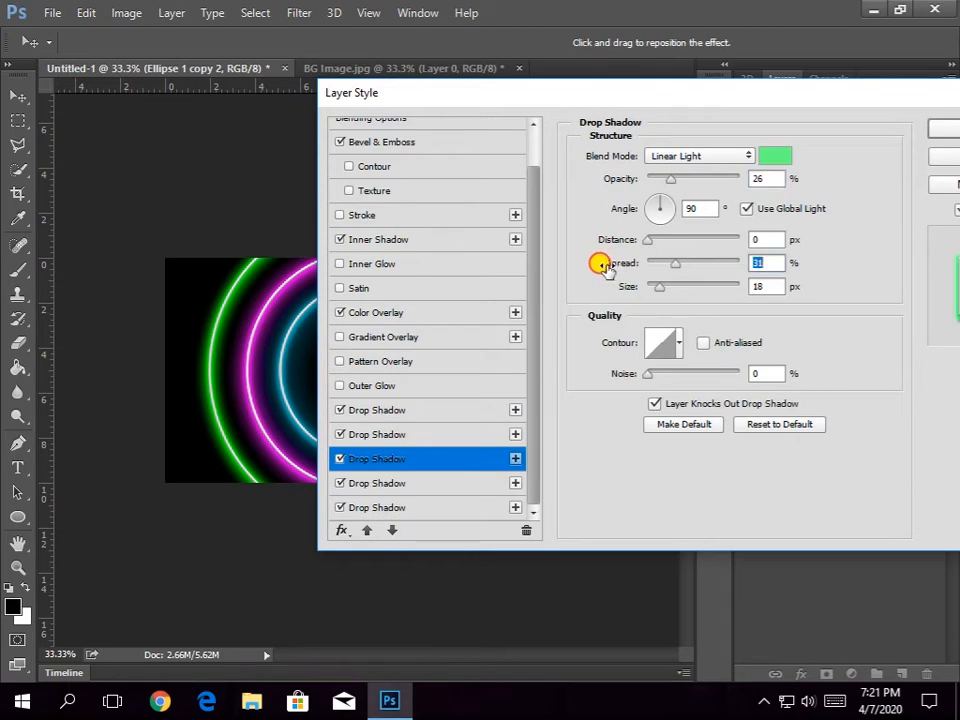
left_click_drag(606, 268, 621, 287)
left_click_drag(669, 181, 655, 183)
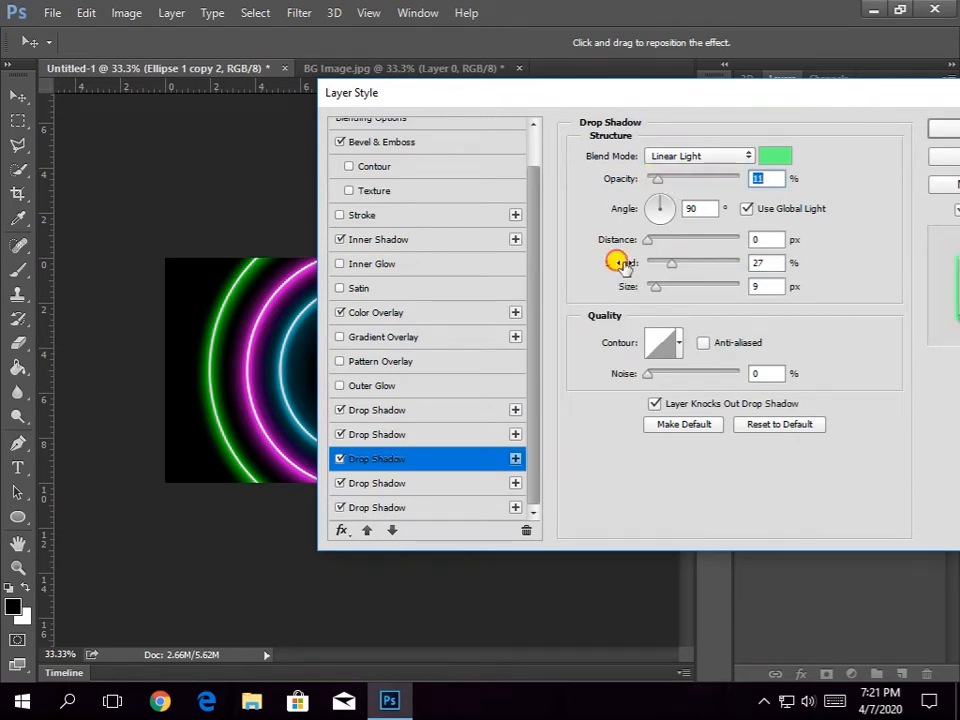
left_click_drag(620, 263, 626, 289)
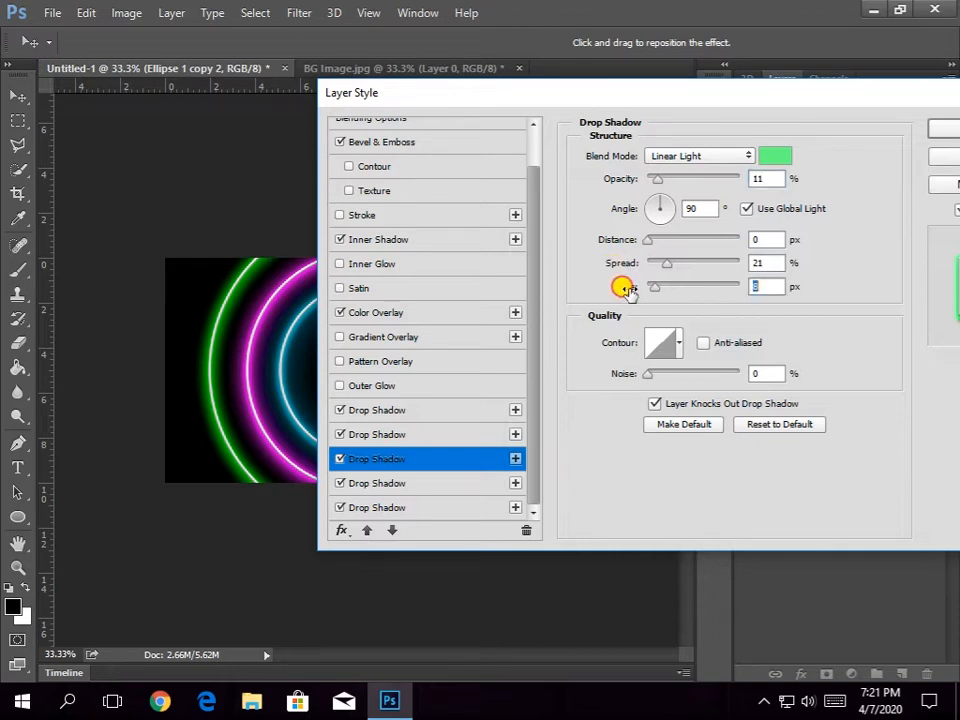
- Recolor the fourth Drop Shadow of Ellipse 1 copy 2 to a very pale green with 19% spread and 11 px size, and apply the layer style
left_click(376, 483)
left_click(775, 155)
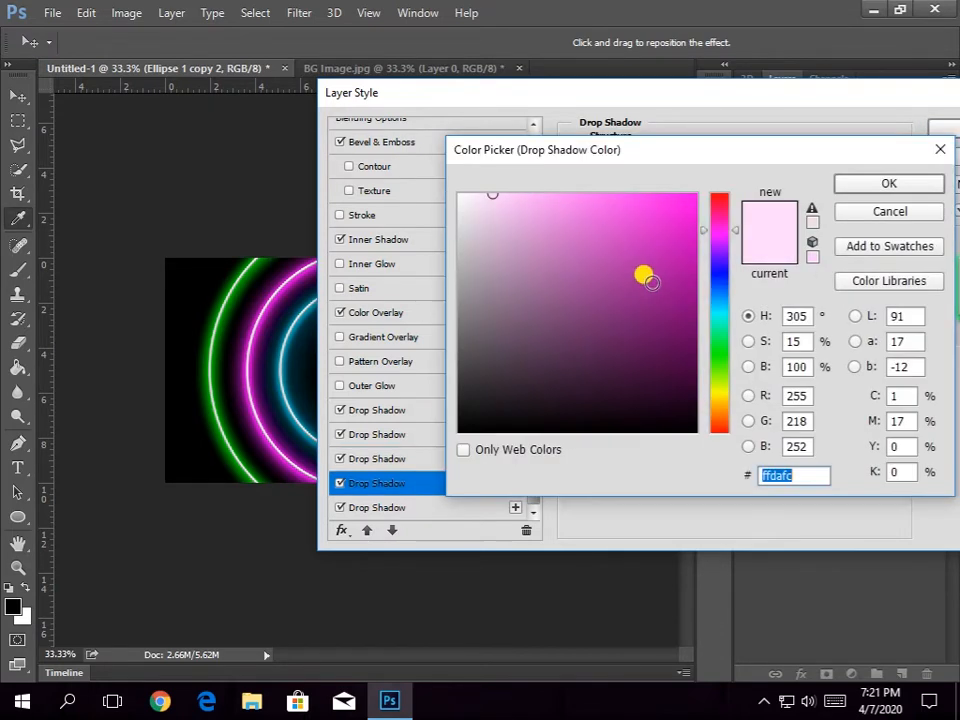
left_click(718, 316)
left_click_drag(722, 333, 724, 352)
left_click(800, 472)
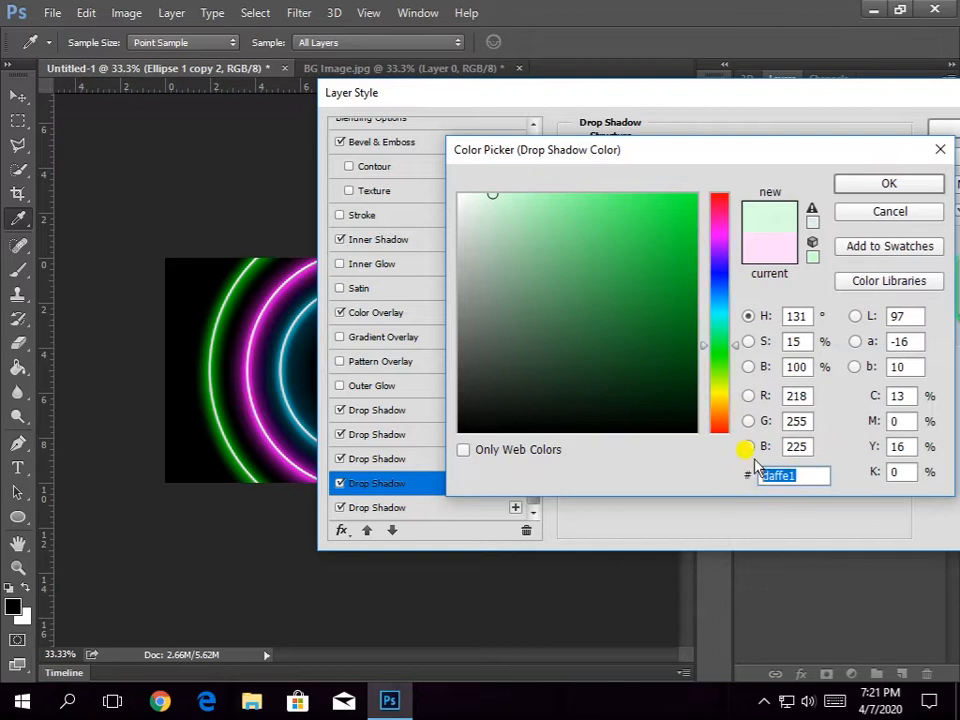
mouse_move(530, 200)
left_mouse_down()
mouse_move(525, 176)
mouse_move(491, 201)
mouse_move(506, 194)
left_mouse_up()
left_click_drag(706, 345, 707, 361)
left_click_drag(514, 195, 508, 168)
left_click(871, 177)
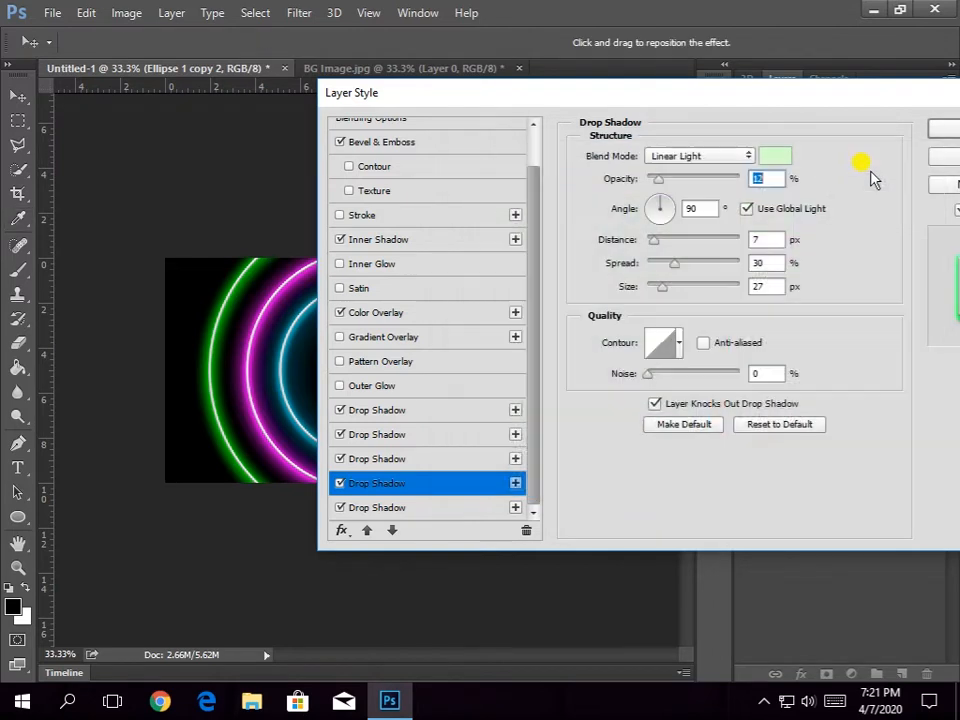
left_click_drag(622, 262, 616, 289)
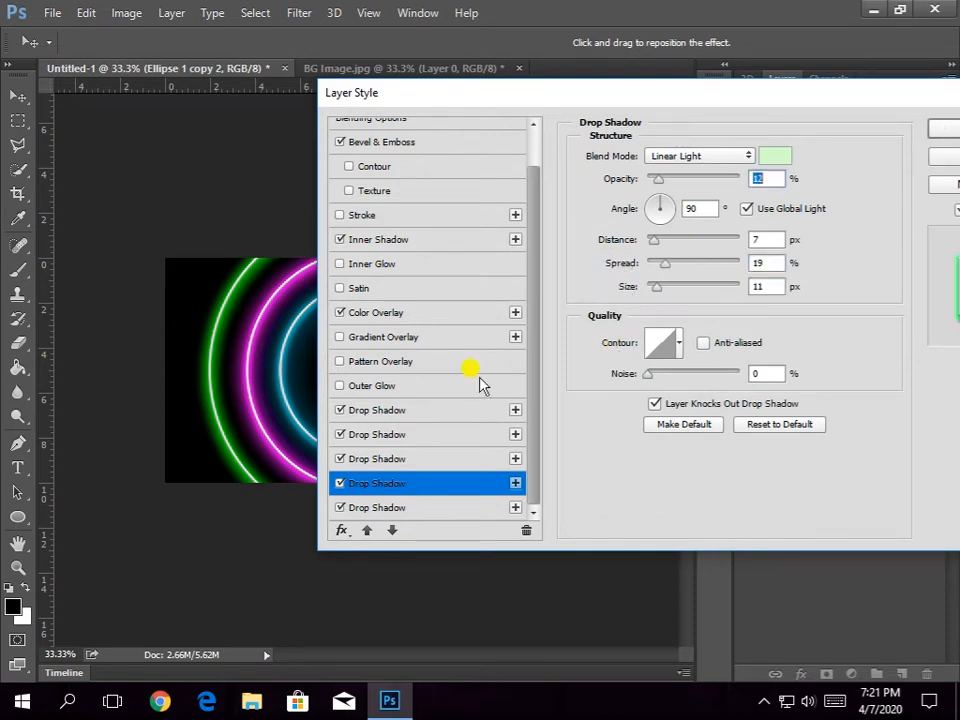
key("Return")
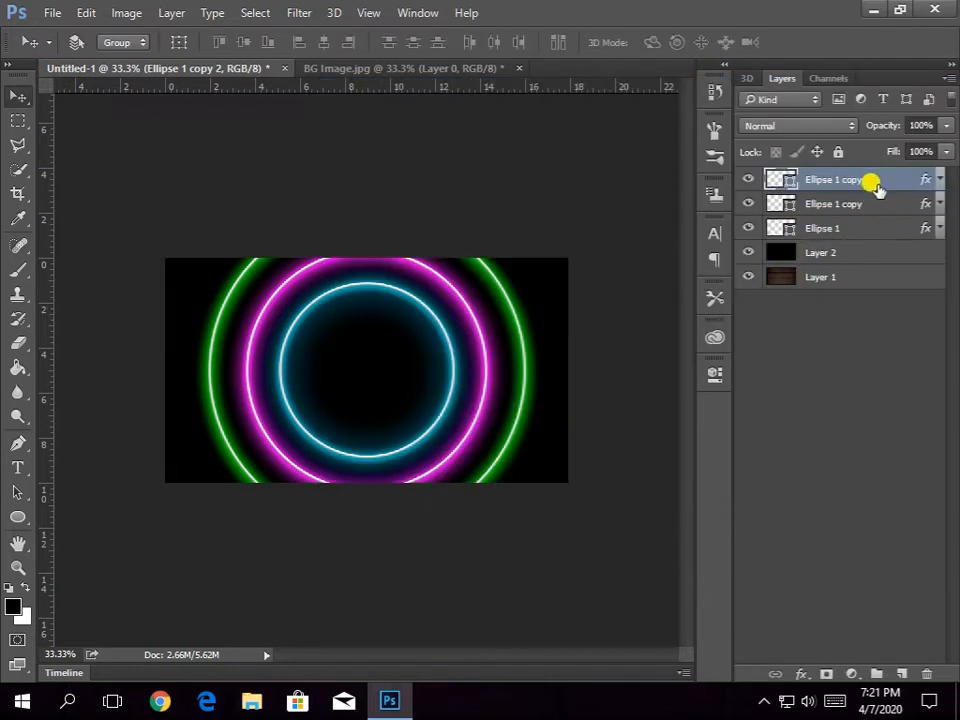
- Duplicate the green ring layer and enlarge the copy proportionally around its center until it nearly spans the canvas width
key("ctrl+j")
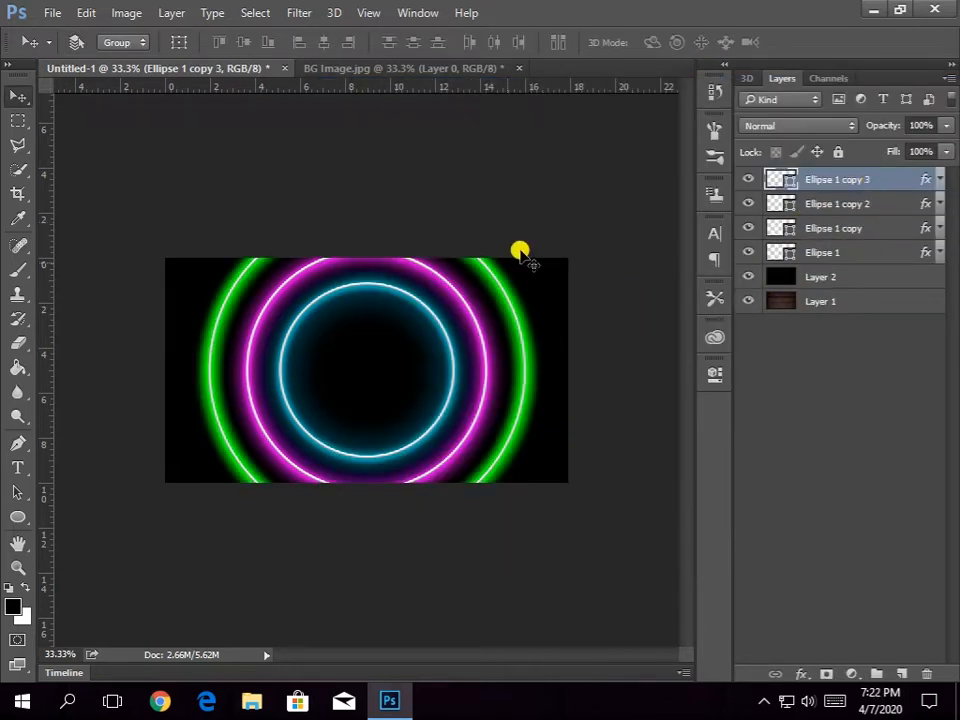
key("ctrl+t")
left_click_drag(514, 519, 568, 558)
key("ctrl+z")
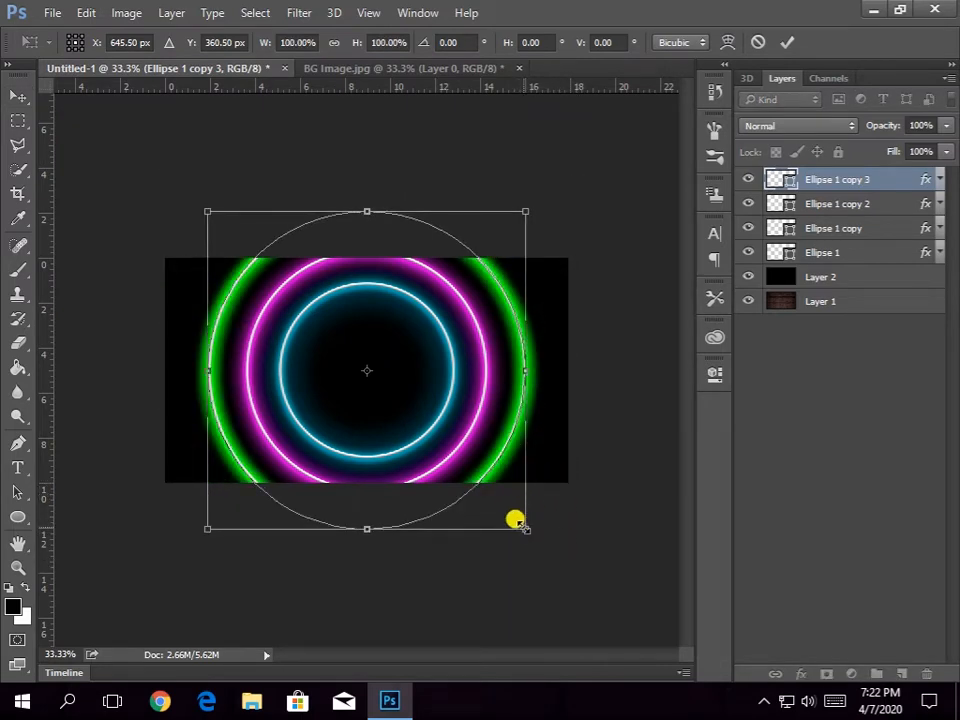
left_click_drag(514, 519, 565, 543)
key("Return")
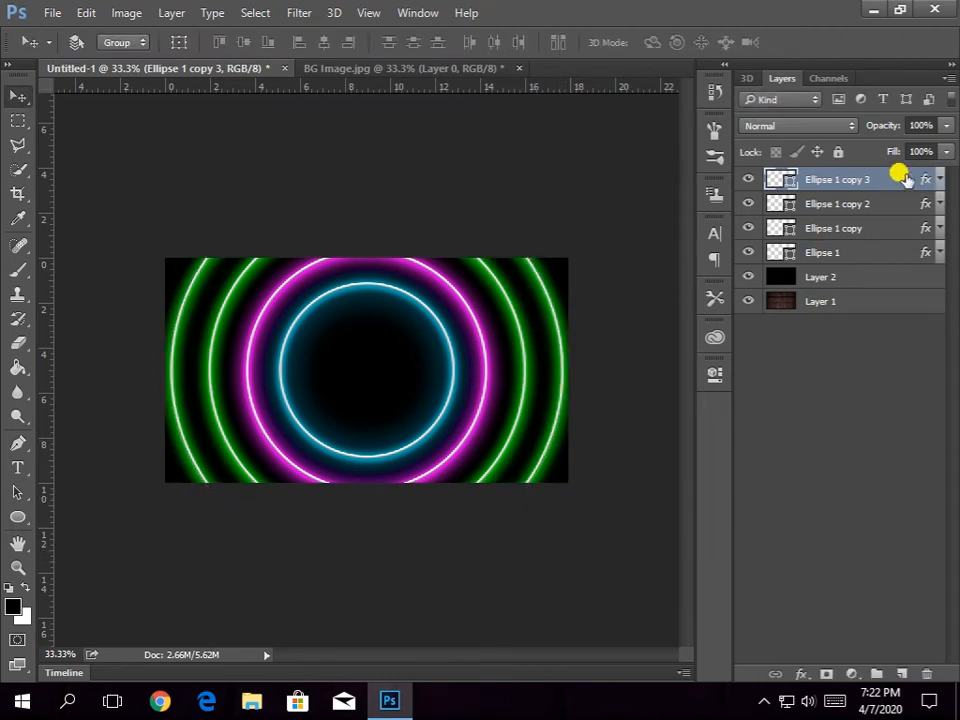
- Recolor the Inner Shadow of Ellipse 1 copy 3 to the light yellow f9ff96
double_click(903, 178)
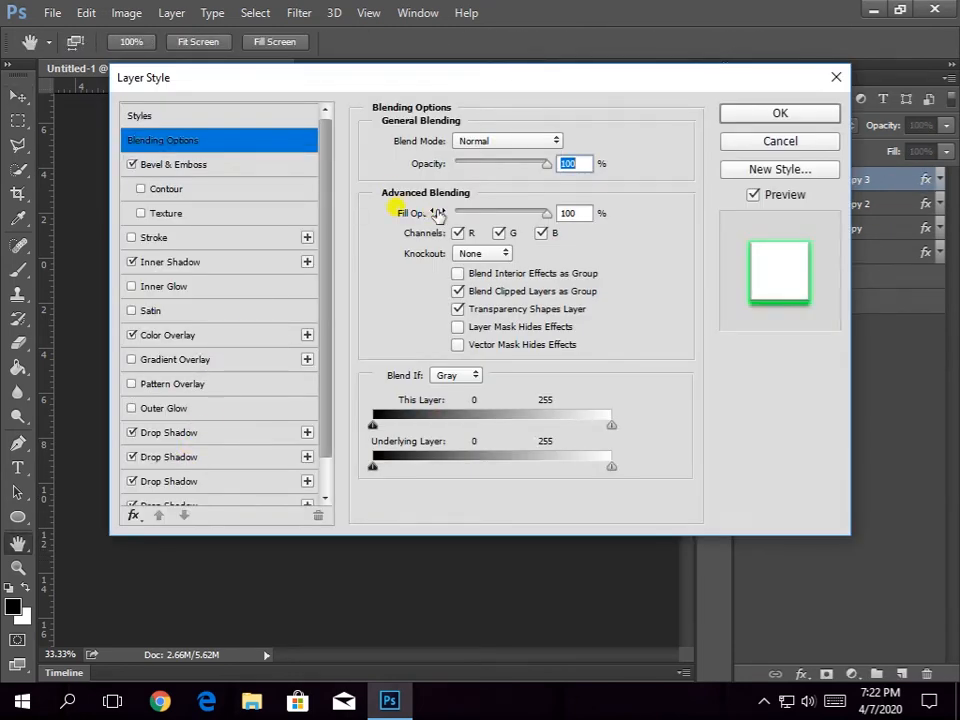
left_click(170, 261)
left_click(568, 141)
left_click_drag(694, 321, 737, 396)
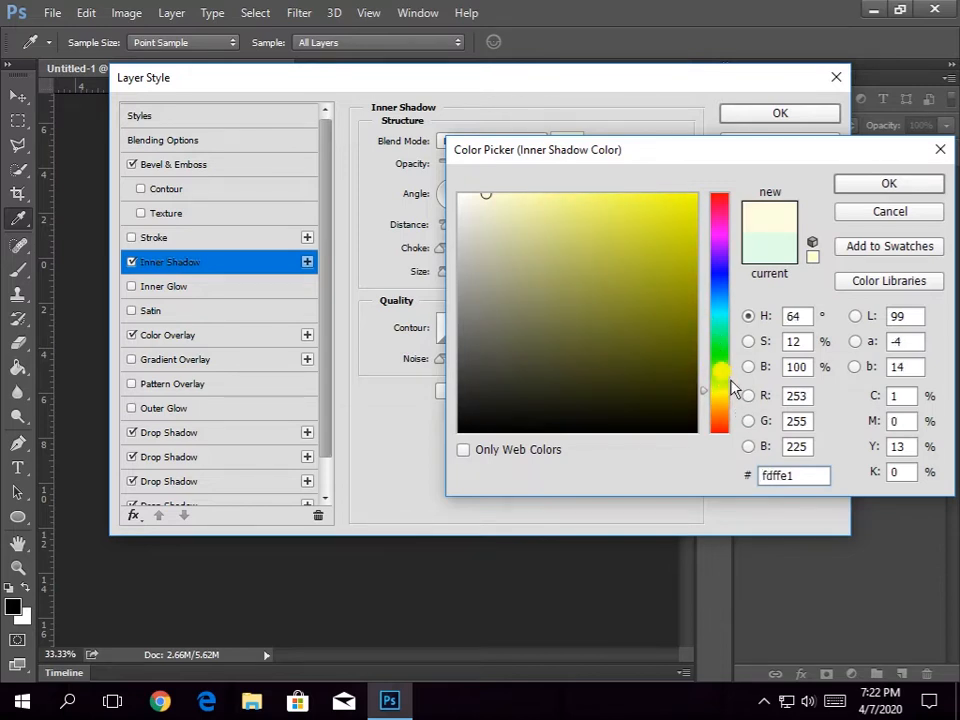
mouse_move(688, 191)
left_mouse_down()
mouse_move(517, 180)
mouse_move(556, 193)
left_mouse_up()
left_click(912, 184)
- Set the Inner Shadow of Ellipse 1 copy 3 to 23% opacity, 3 px distance and 3 px size
left_click_drag(550, 80, 806, 126)
left_click_drag(668, 263, 649, 259)
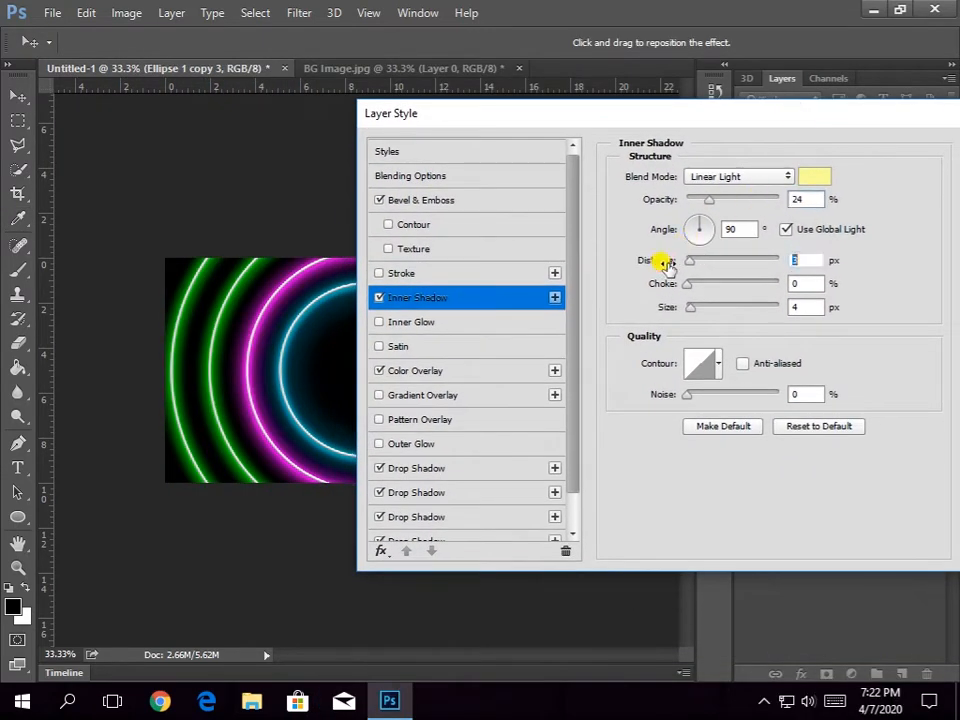
left_click_drag(660, 306, 656, 306)
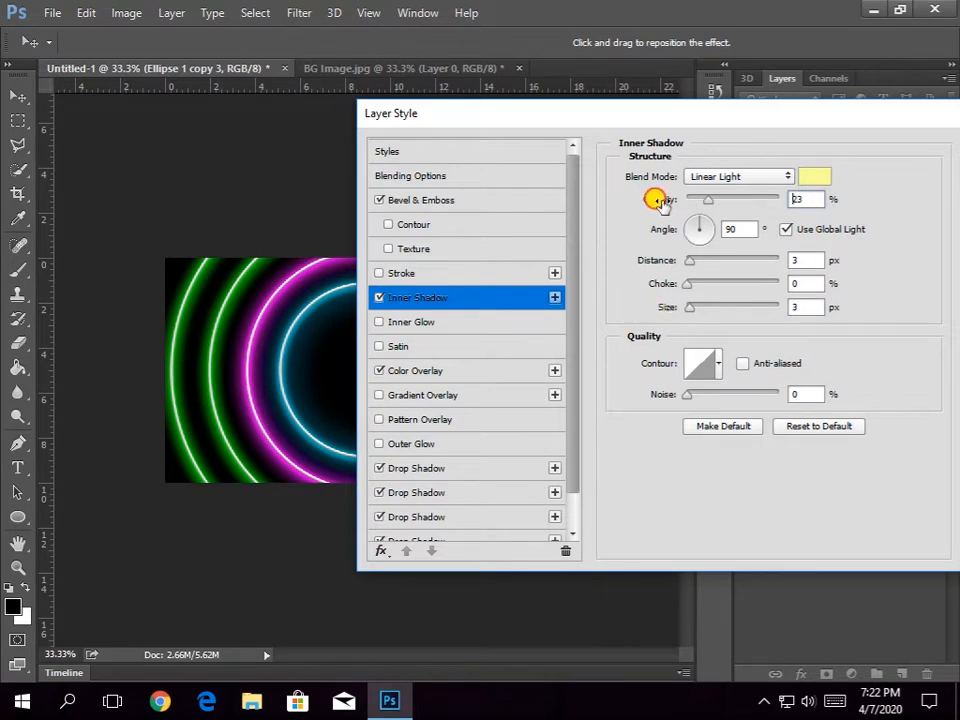
left_click(450, 371)
left_click(428, 470)
left_click(812, 177)
mouse_move(733, 386)
left_mouse_down()
mouse_move(735, 407)
mouse_move(734, 390)
left_mouse_up()
type("00ff30")
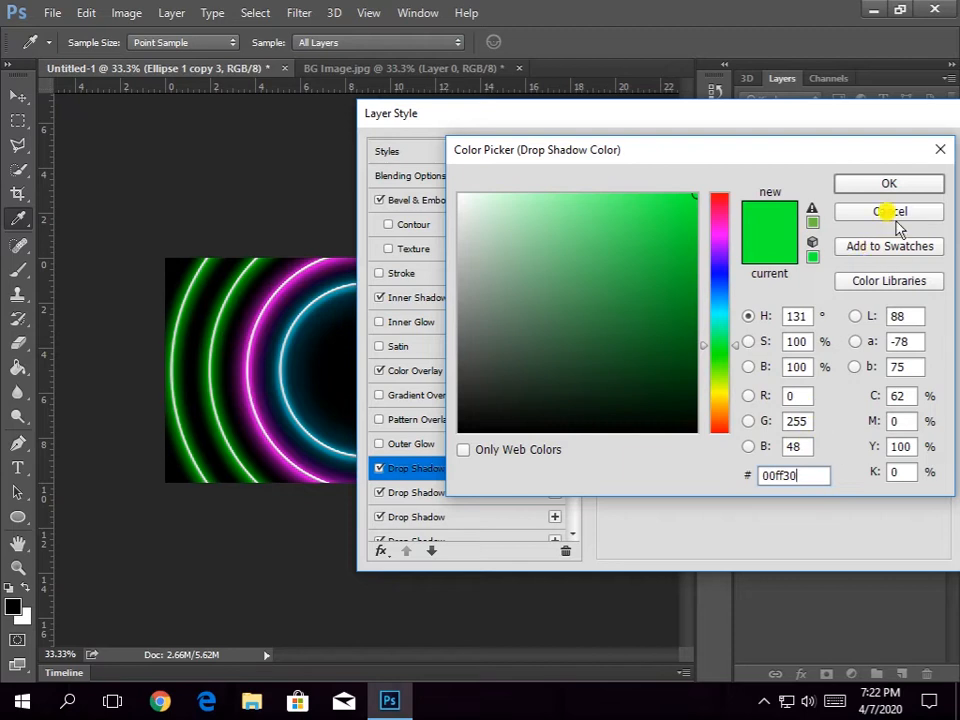
left_click(889, 183)
- Copy the color code f9ff96 from the Inner Shadow of Ellipse 1 copy 3
left_click(416, 297)
left_click(812, 176)
key("ctrl+c")
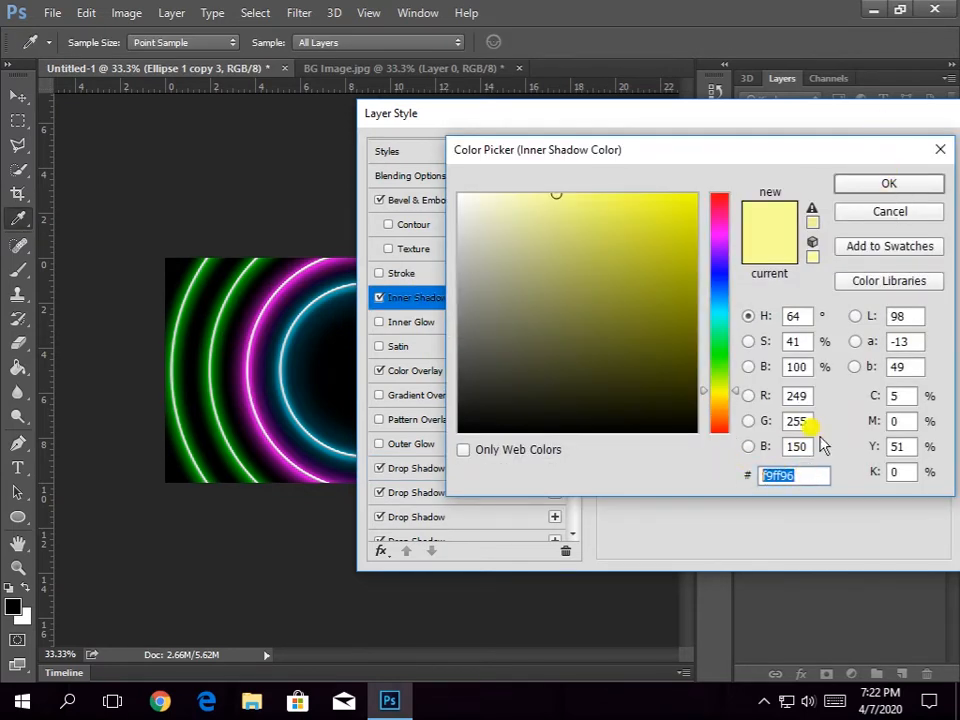
left_click(890, 211)
- Apply the copied f9ff96 to the first Drop Shadow of Ellipse 1 copy 3 and raise it to a fully saturated bright yellow
left_click(428, 467)
left_click(814, 176)
key("ctrl+v")
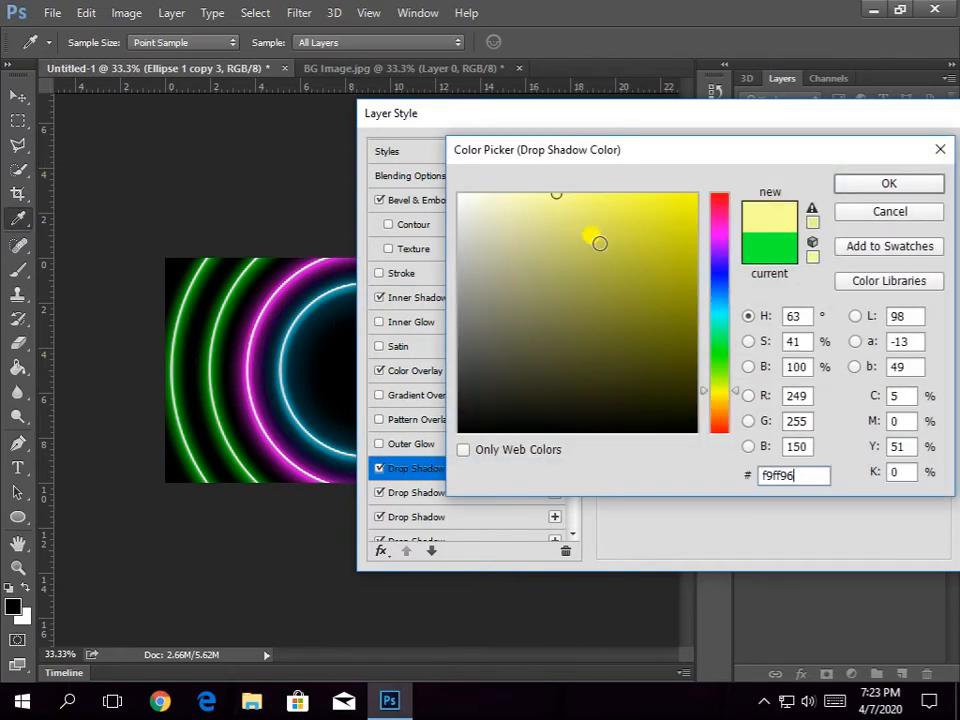
mouse_move(556, 194)
left_mouse_down()
mouse_move(565, 180)
mouse_move(764, 170)
mouse_move(696, 159)
mouse_move(634, 185)
mouse_move(716, 187)
left_mouse_up()
left_click(859, 186)
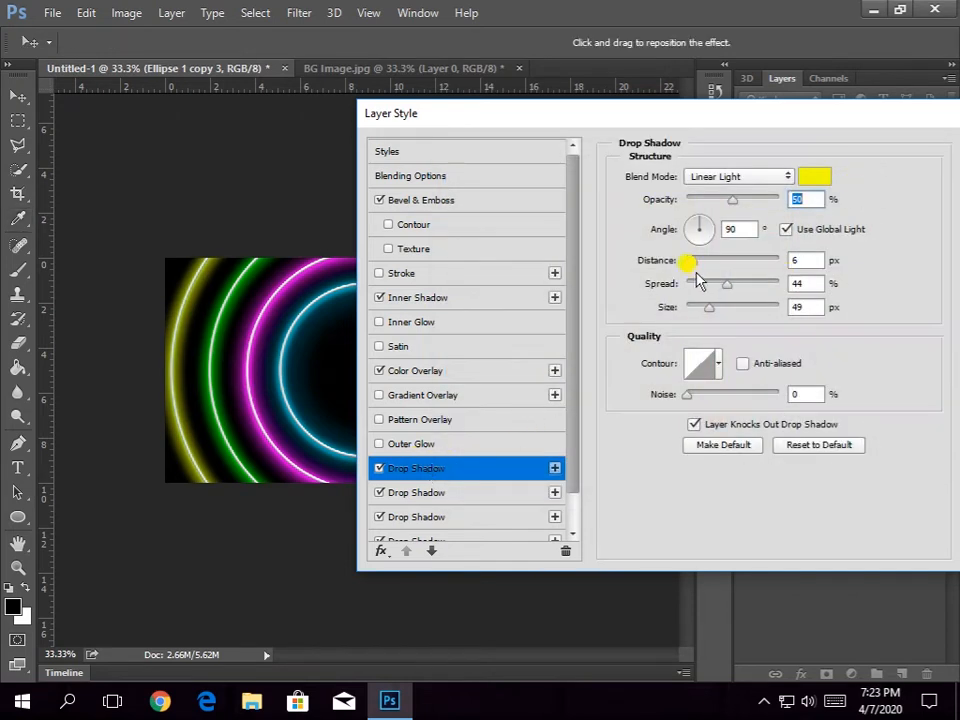
- Set the yellow ring's first Drop Shadow to 46% opacity, 37% spread and 49 px size
left_click_drag(652, 287, 626, 283)
left_click_drag(645, 306, 668, 284)
left_click_drag(645, 199, 653, 197)
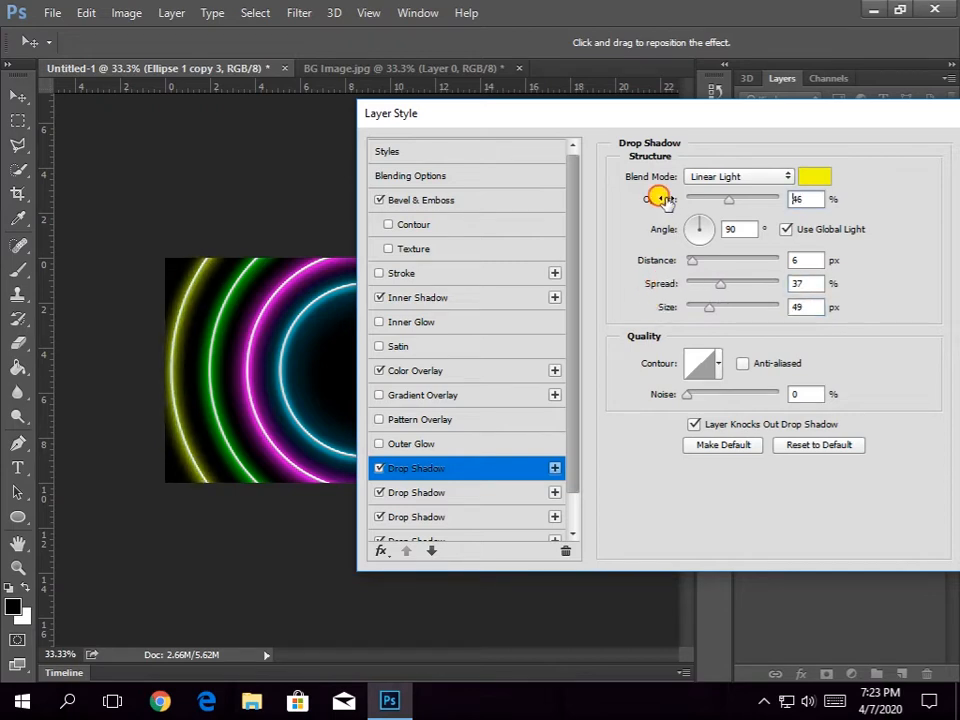
- Recolor the second Drop Shadow of Ellipse 1 copy 3 to a slightly more saturated f9ff96 yellow, with about 18% spread and 45 px size
left_click(466, 492)
left_click(815, 176)
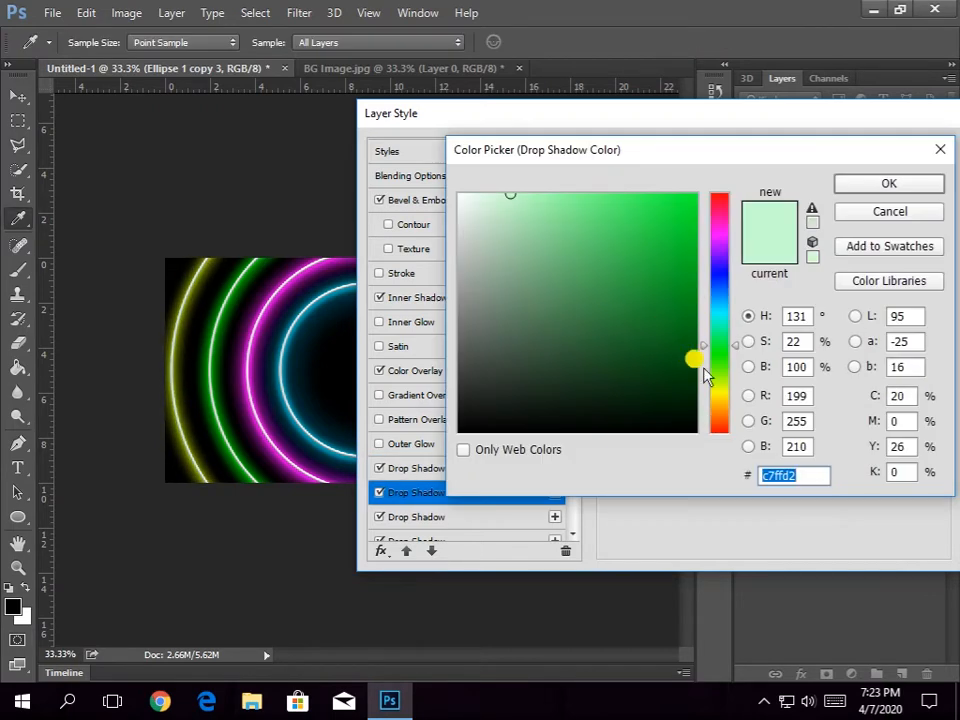
left_click_drag(708, 360, 720, 386)
key("ctrl+v")
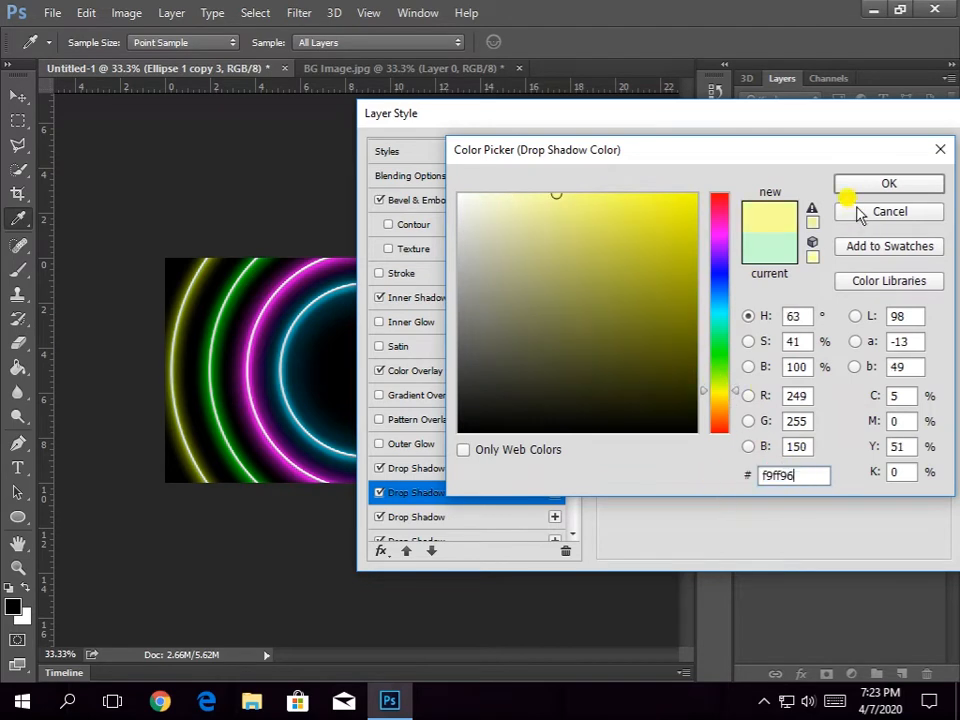
left_click(866, 187)
left_click(797, 182)
mouse_move(504, 216)
left_mouse_down()
mouse_move(527, 214)
mouse_move(512, 204)
mouse_move(598, 196)
left_mouse_up()
left_click(889, 183)
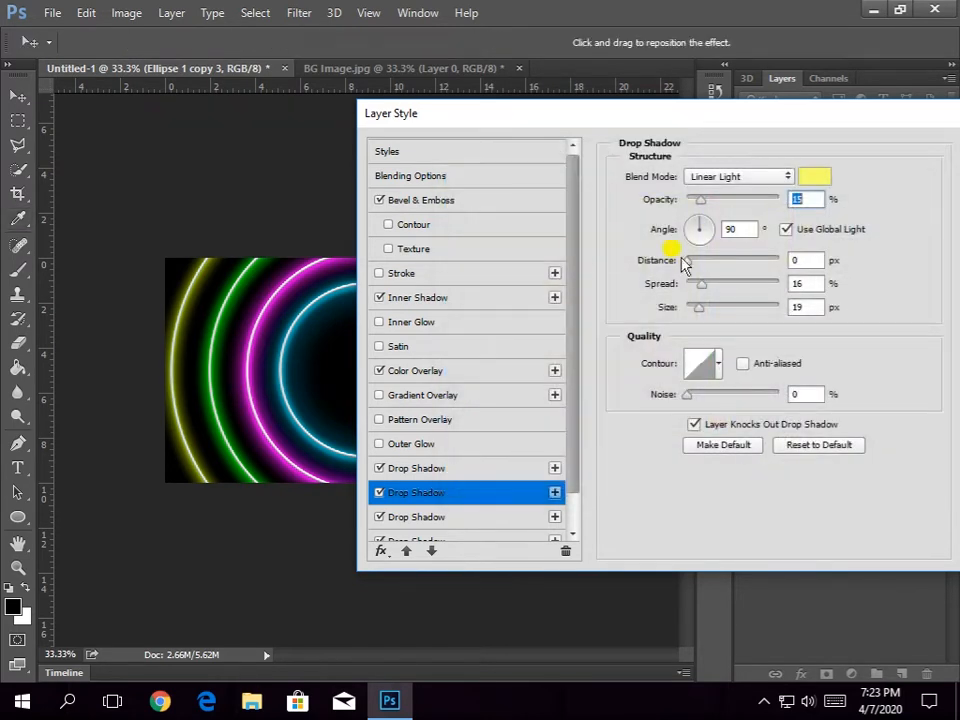
left_click_drag(644, 282, 648, 283)
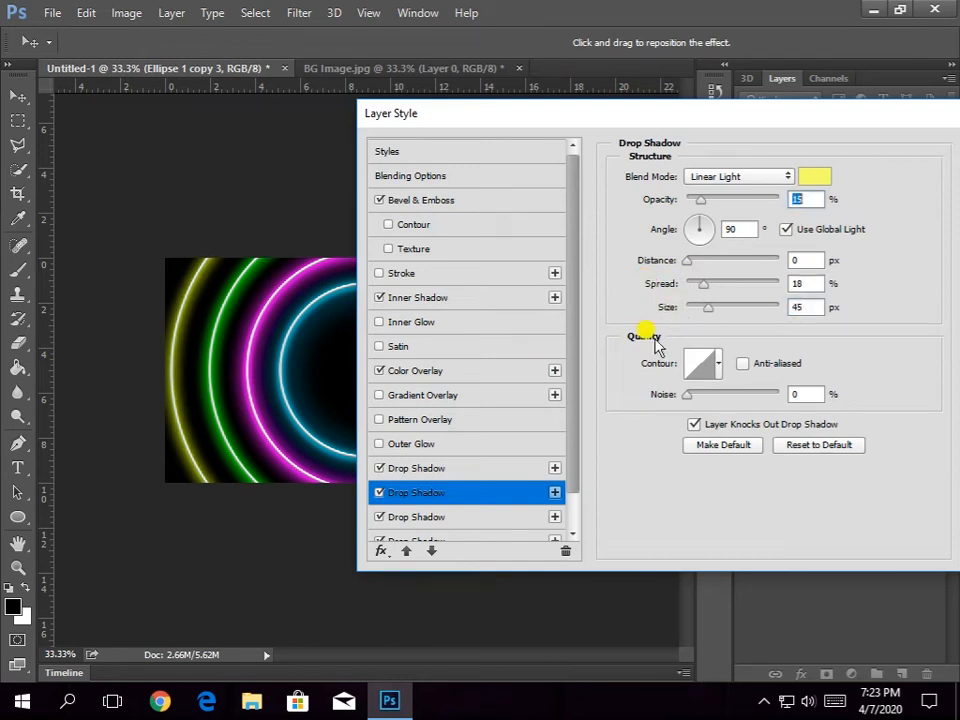
left_click_drag(667, 284, 668, 311)
- Recolor the third Drop Shadow of Ellipse 1 copy 3 from green to a light yellow and adjust its spread
left_click_drag(571, 406, 575, 437)
left_click(534, 438)
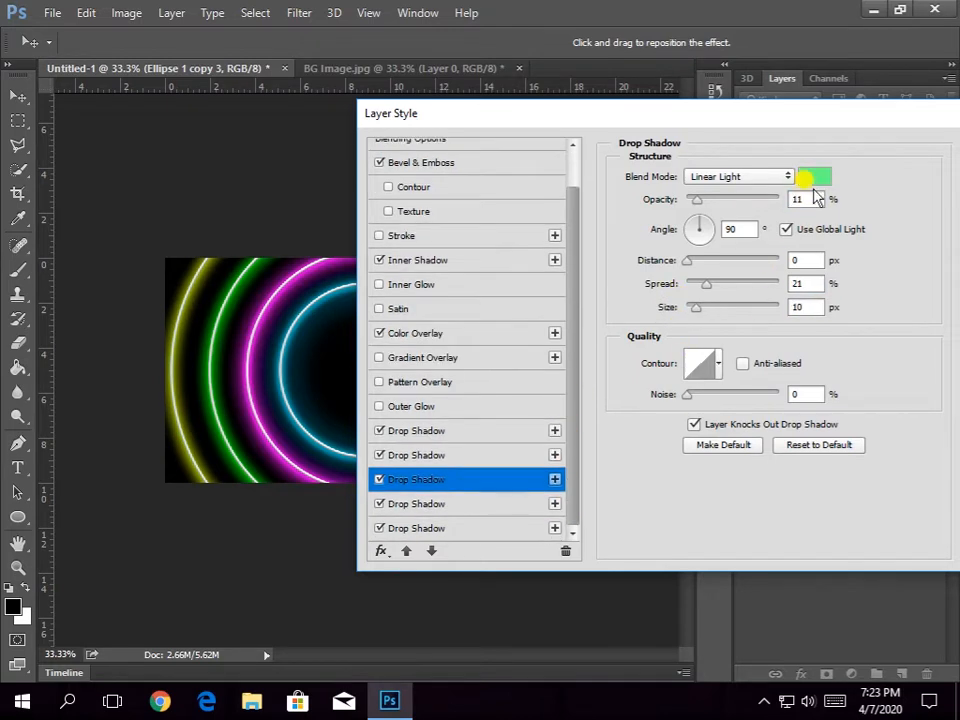
left_click(808, 178)
left_click(686, 390)
left_click(651, 240)
left_click_drag(651, 240, 660, 210)
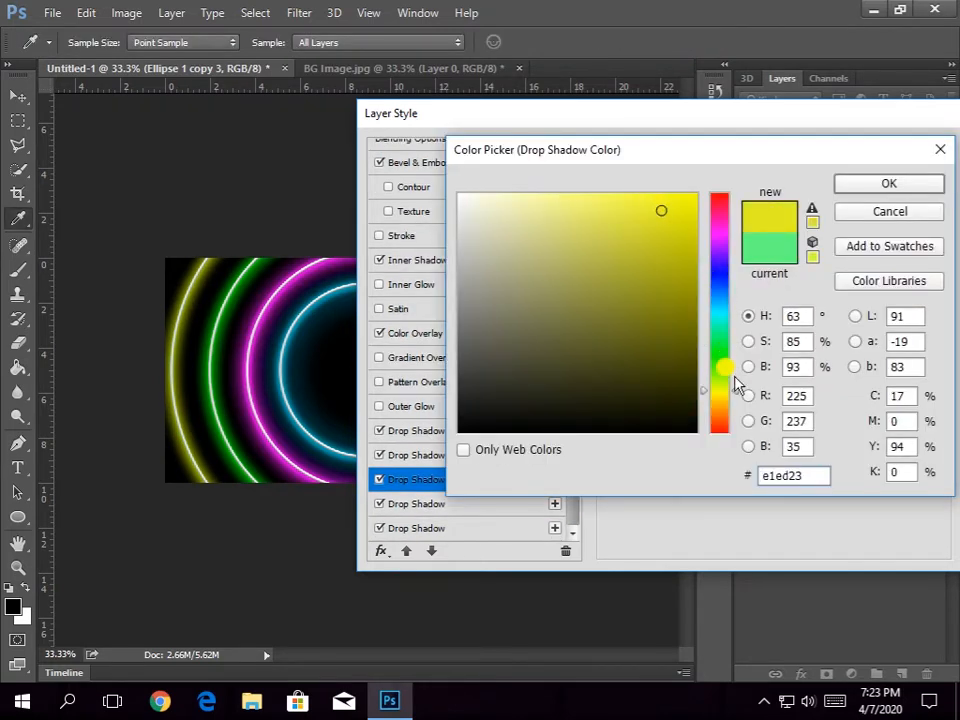
left_click_drag(735, 390, 741, 398)
left_click_drag(658, 196, 547, 160)
left_click(887, 182)
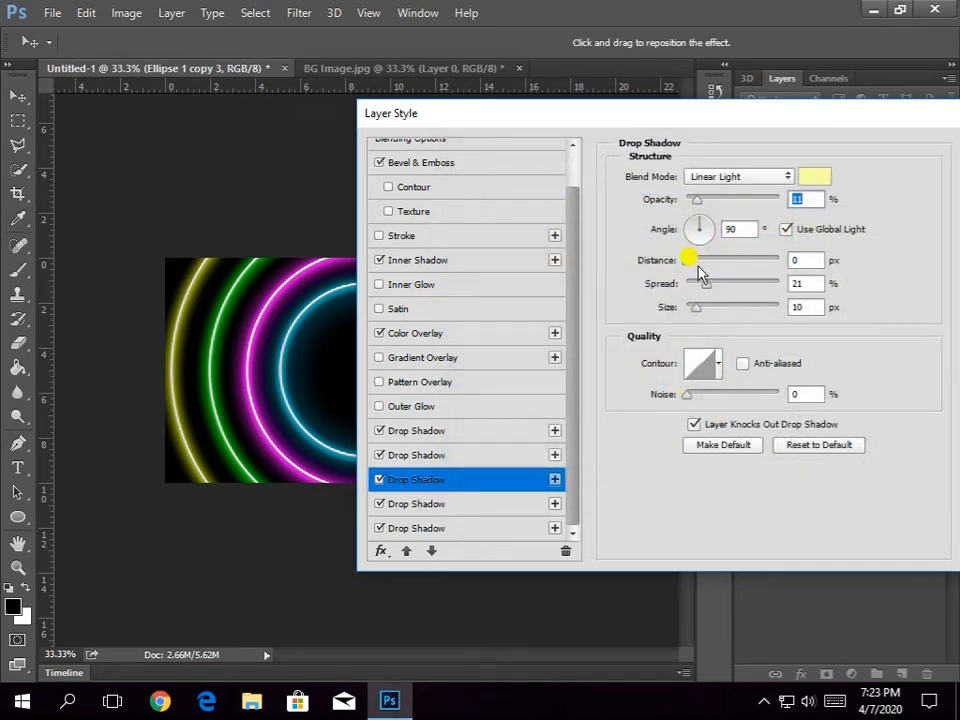
left_click_drag(652, 287, 531, 195)
- Recolor the fourth Drop Shadow of Ellipse 1 copy 3 to a pale yellow with 2 px distance, 13% spread and 7 px size
left_click(452, 508)
left_click(811, 179)
left_click(721, 390)
key("Return")
mouse_move(645, 283)
left_mouse_down()
mouse_move(657, 287)
mouse_move(643, 287)
mouse_move(657, 310)
mouse_move(648, 285)
left_mouse_up()
left_click(652, 285)
left_click(658, 261)
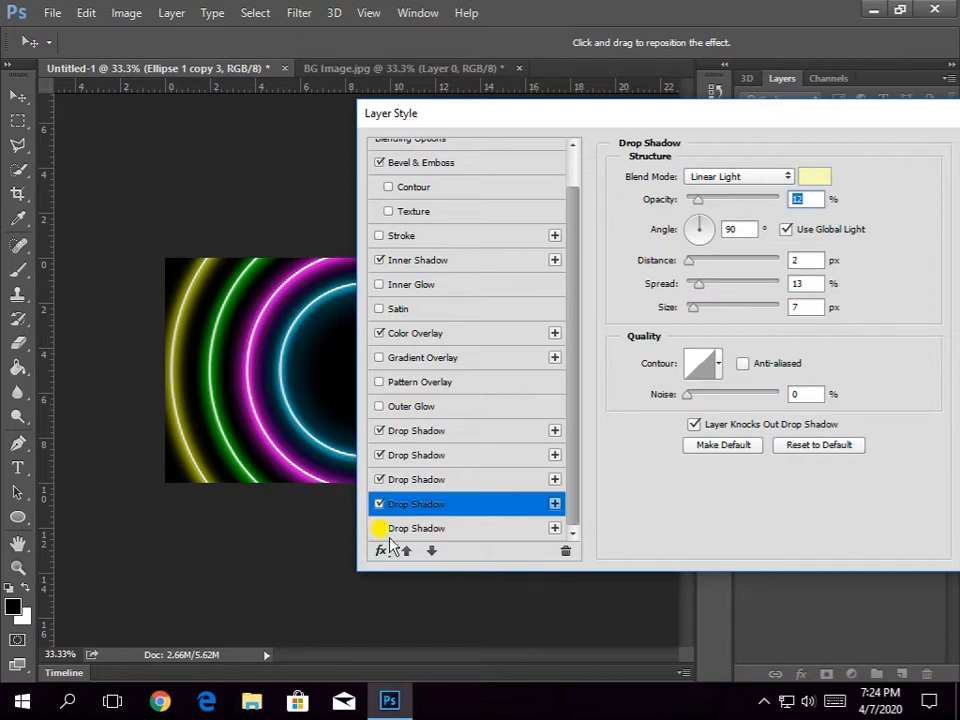
- Adjust the distance of the black fifth Drop Shadow on Ellipse 1 copy 3 and apply the layer style
left_click(385, 529)
left_click(800, 170)
key("Escape")
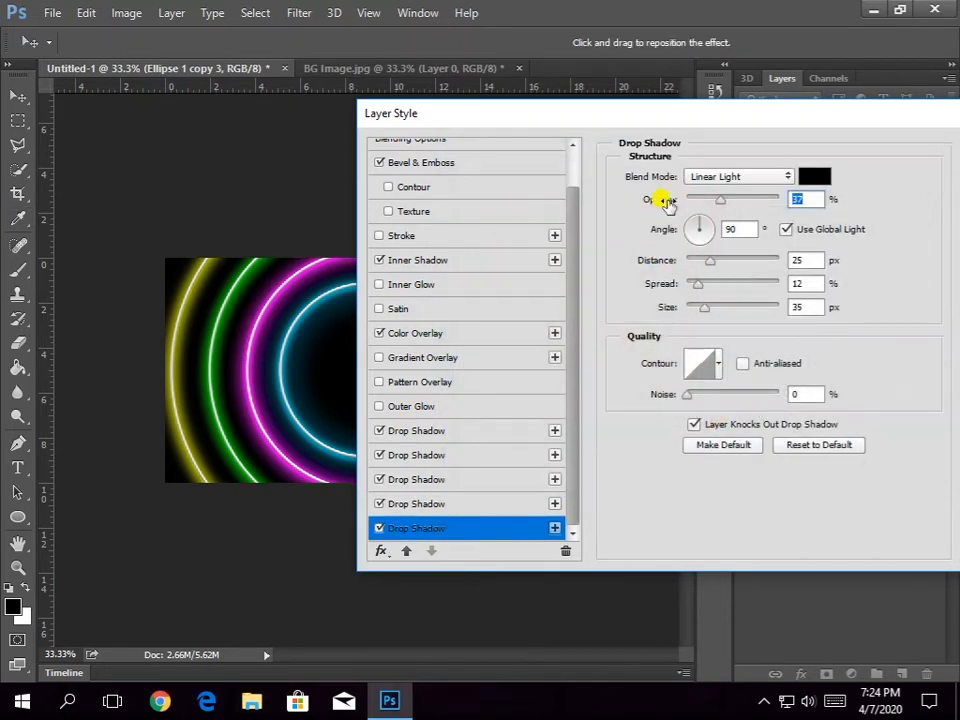
left_click_drag(660, 255, 662, 263)
left_click_drag(744, 112, 570, 116)
left_click(846, 154)
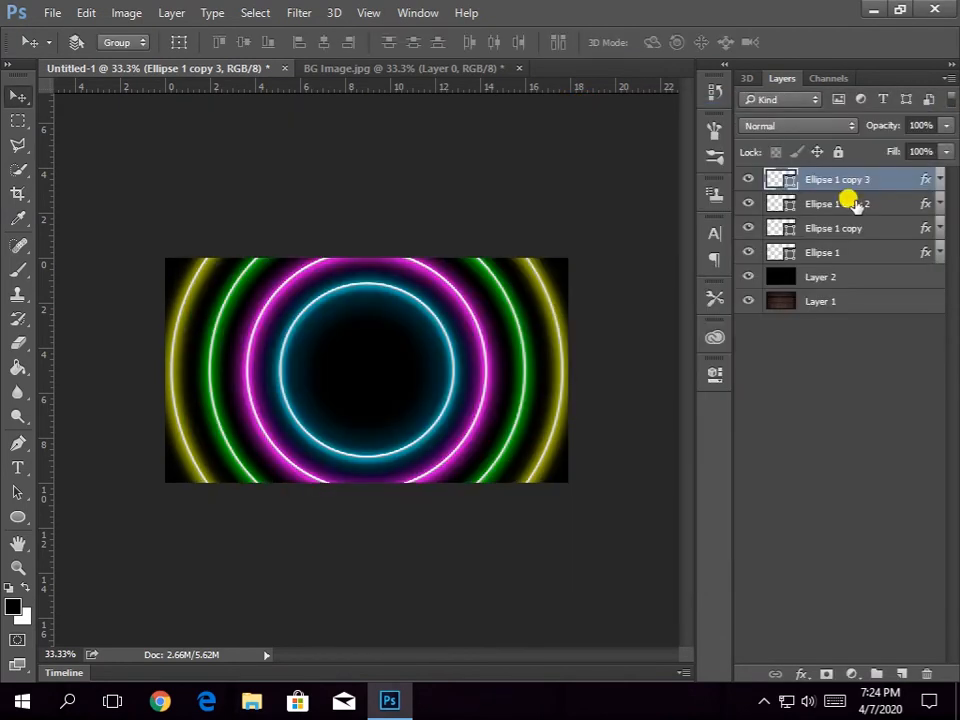
- Scale all four Ellipse layers down together about their common centre so the rings sit further inside the canvas
left_click(855, 205, "shift")
left_click(858, 228, "shift")
left_click(857, 253, "shift")
key("ctrl+t")
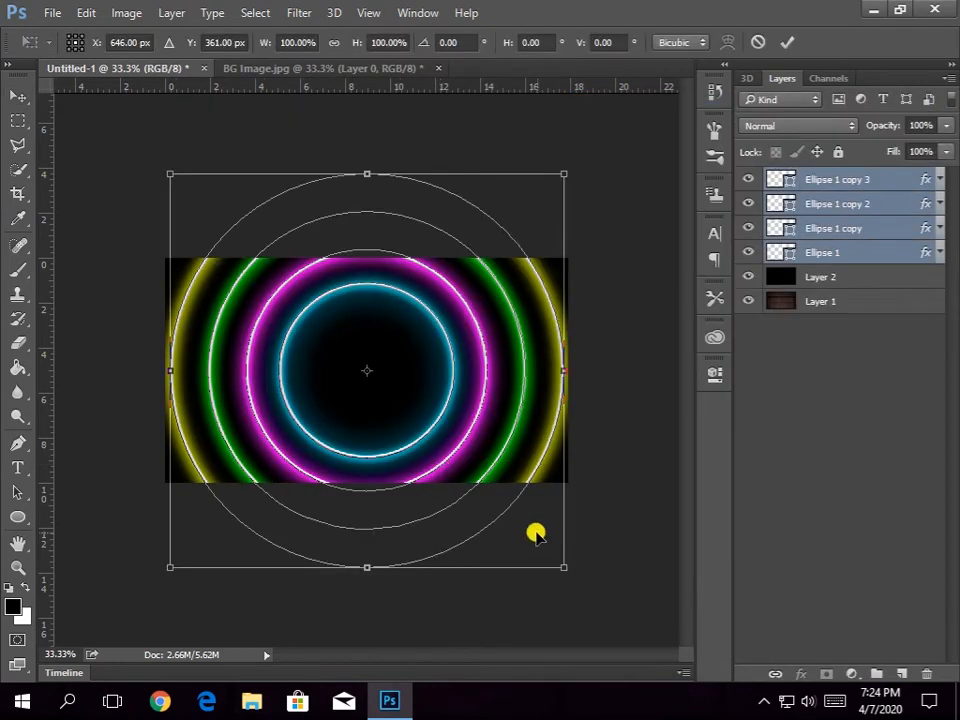
left_click_drag(548, 543, 564, 506)
key("Return")
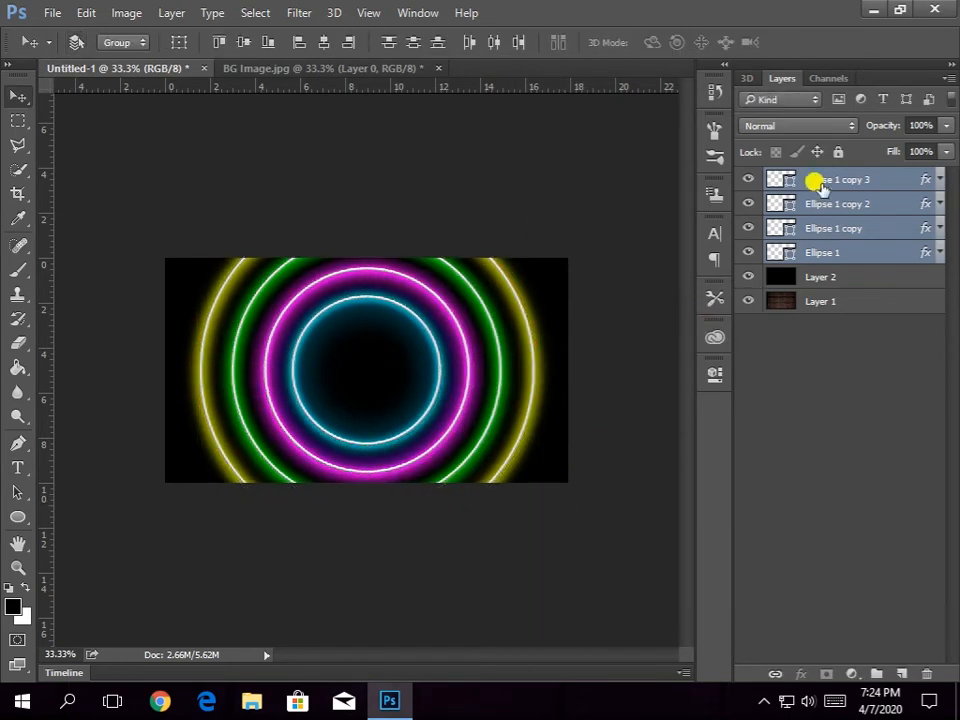
left_click(862, 252)
key("ctrl+t")
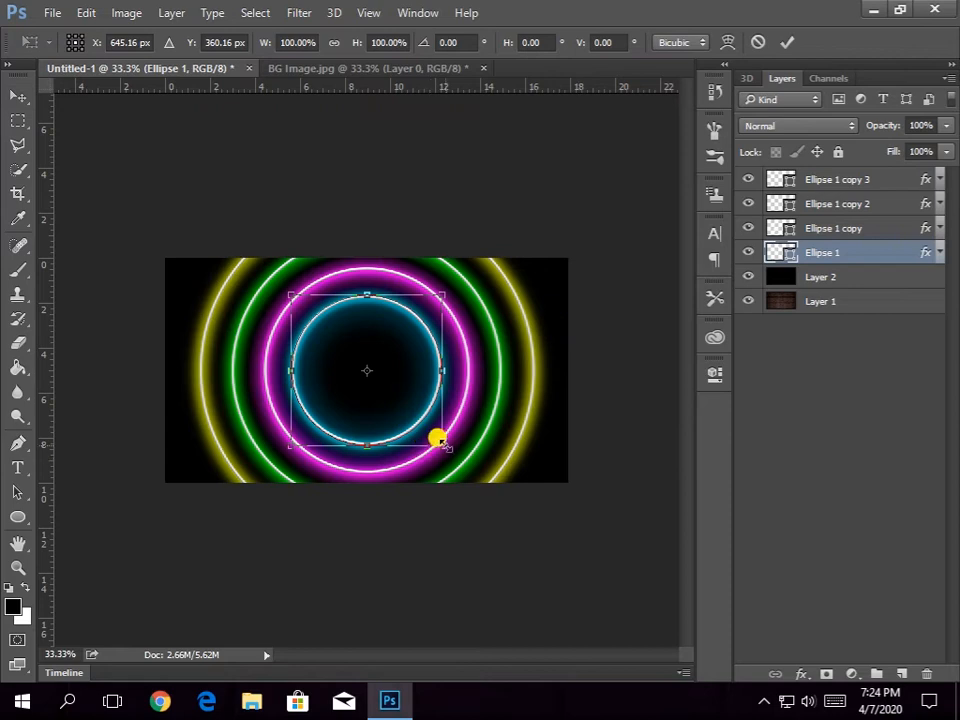
key("Return")
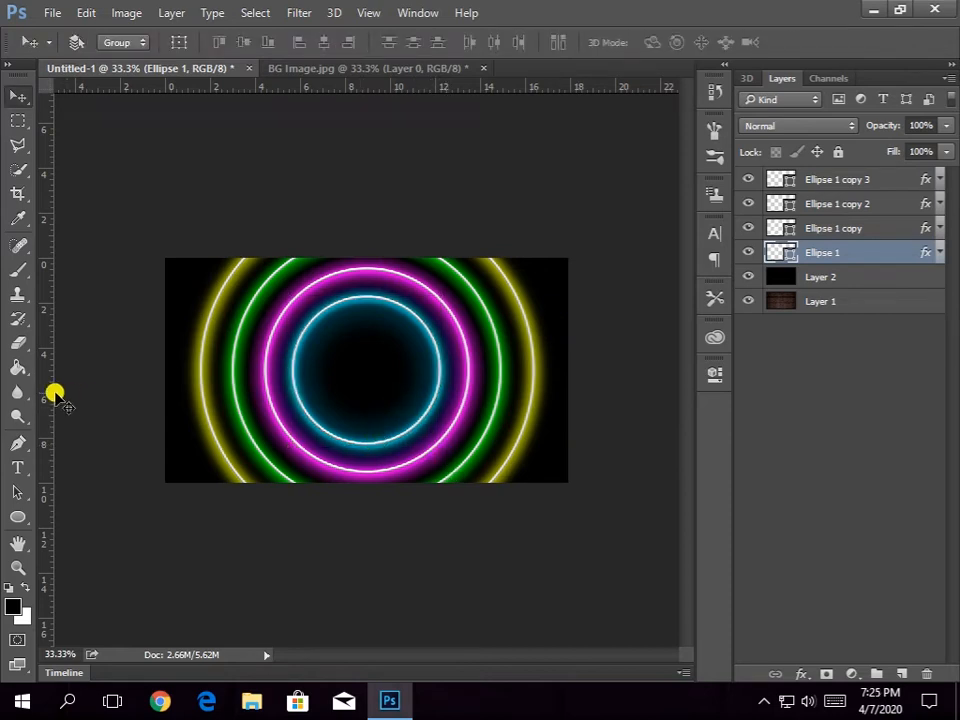
left_click(893, 183)
left_click(17, 467)
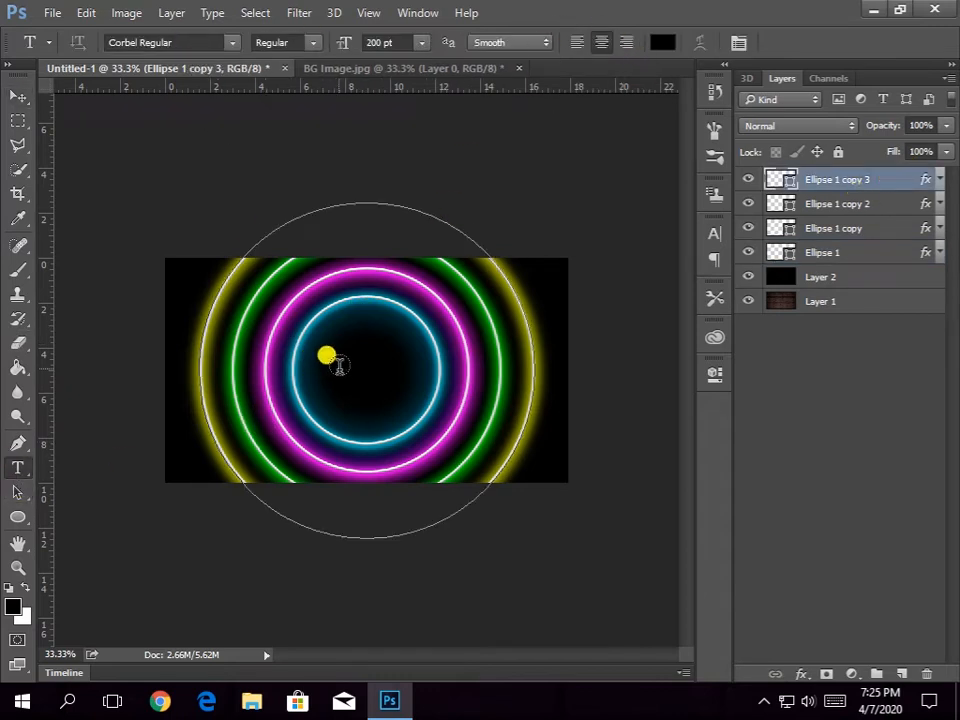
left_click(899, 672)
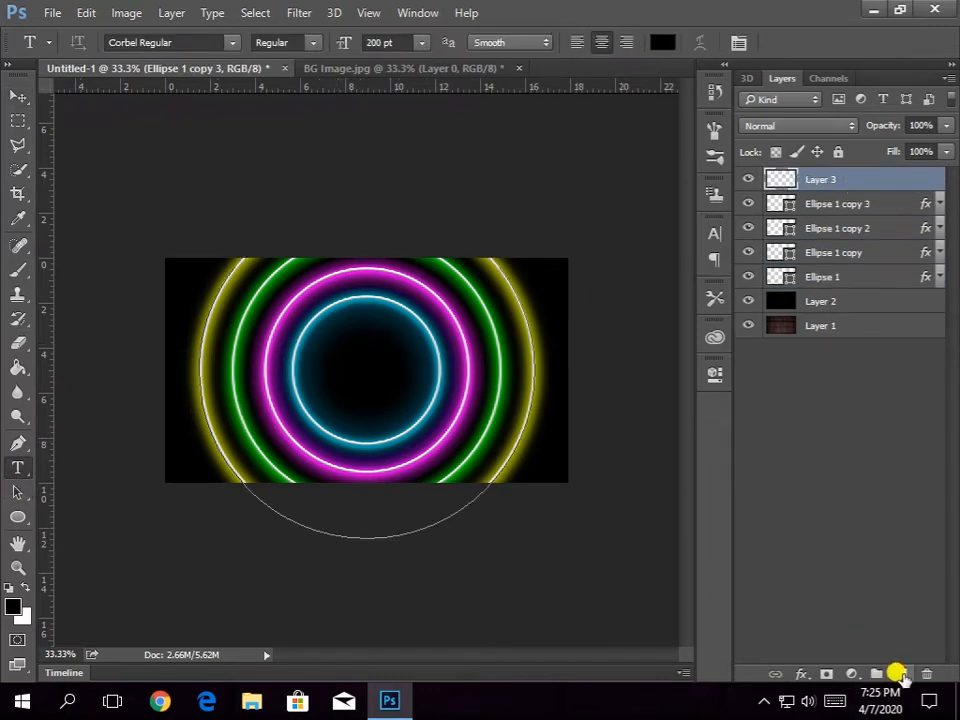
left_click(313, 370)
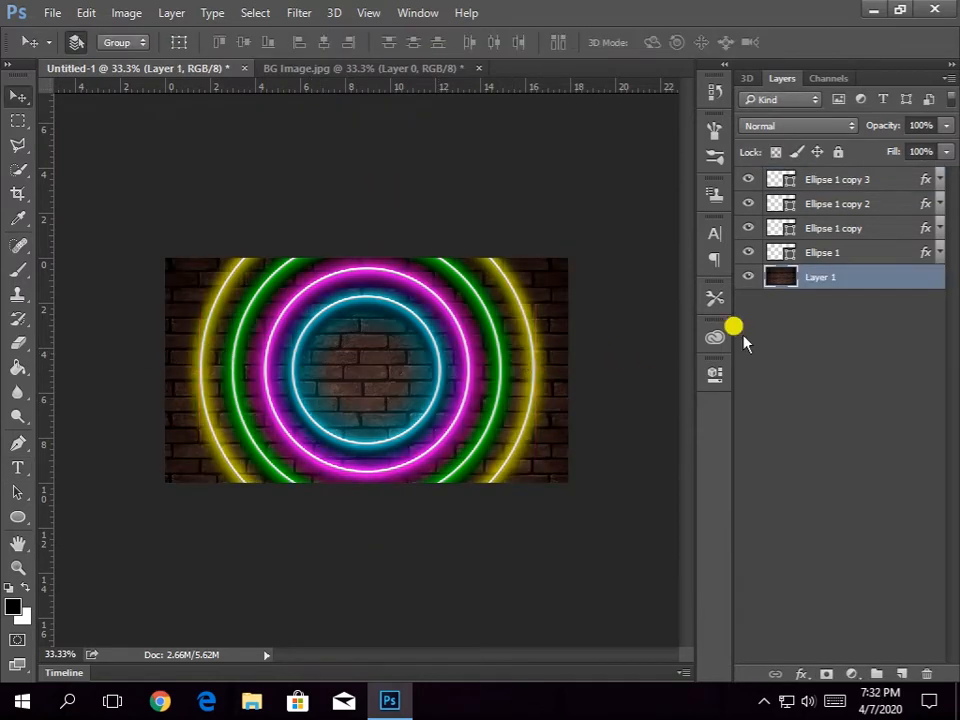
- Scale the four Ellipse layers down together to about 77% around their centre, over the brick background
left_click(876, 254)
left_click(868, 182, "shift")
key("ctrl+t")
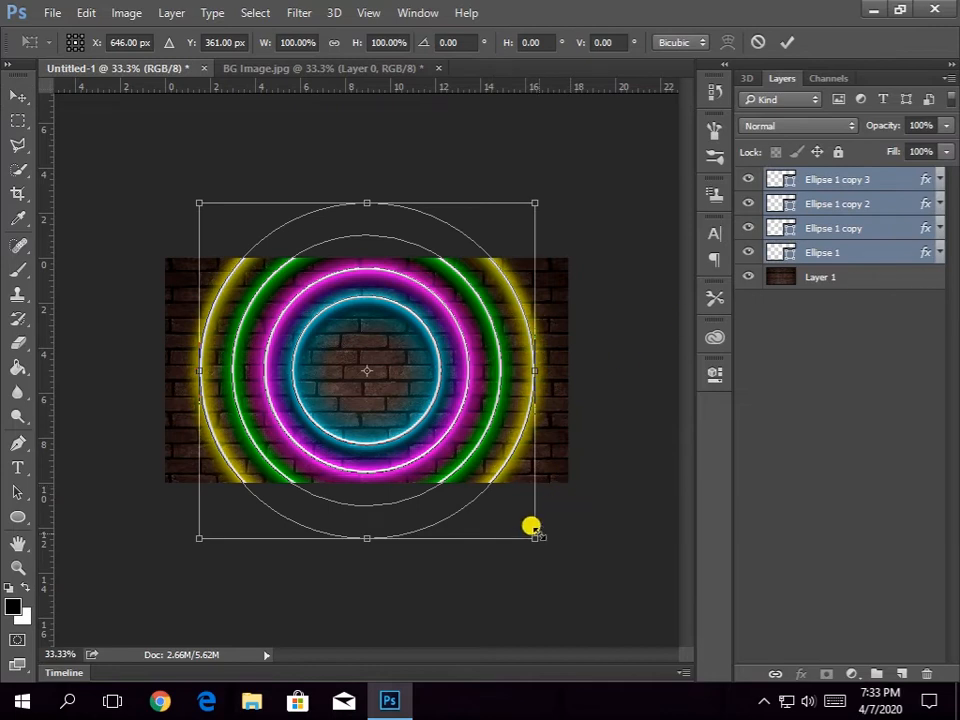
left_click_drag(536, 537, 510, 484)
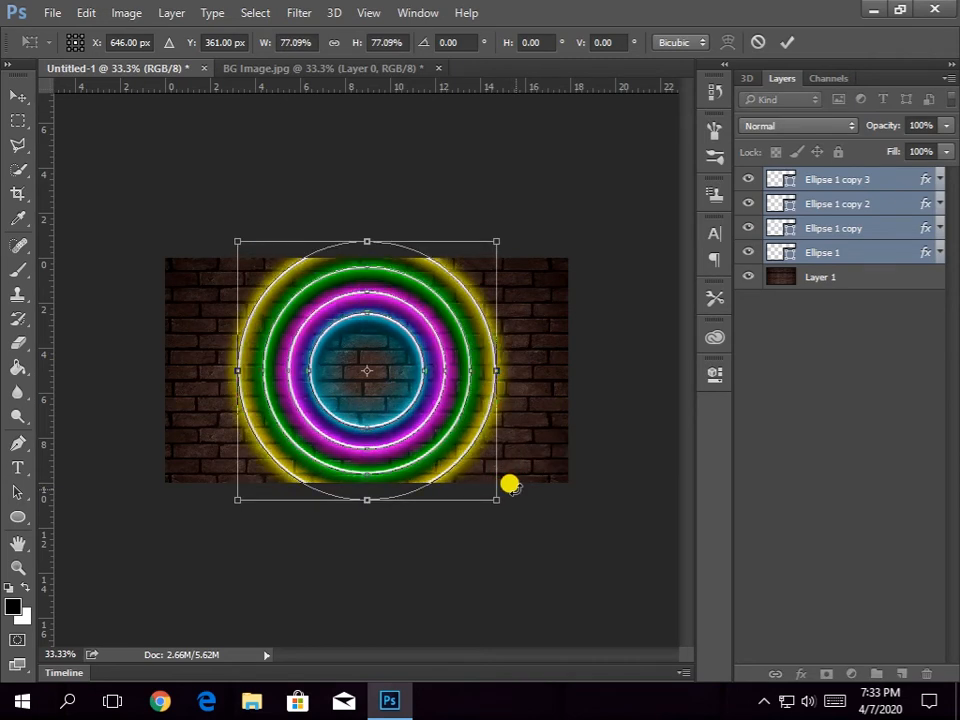
key("Return")
mouse_move(442, 410)
left_mouse_down()
mouse_move(452, 405)
mouse_move(435, 407)
left_mouse_up()
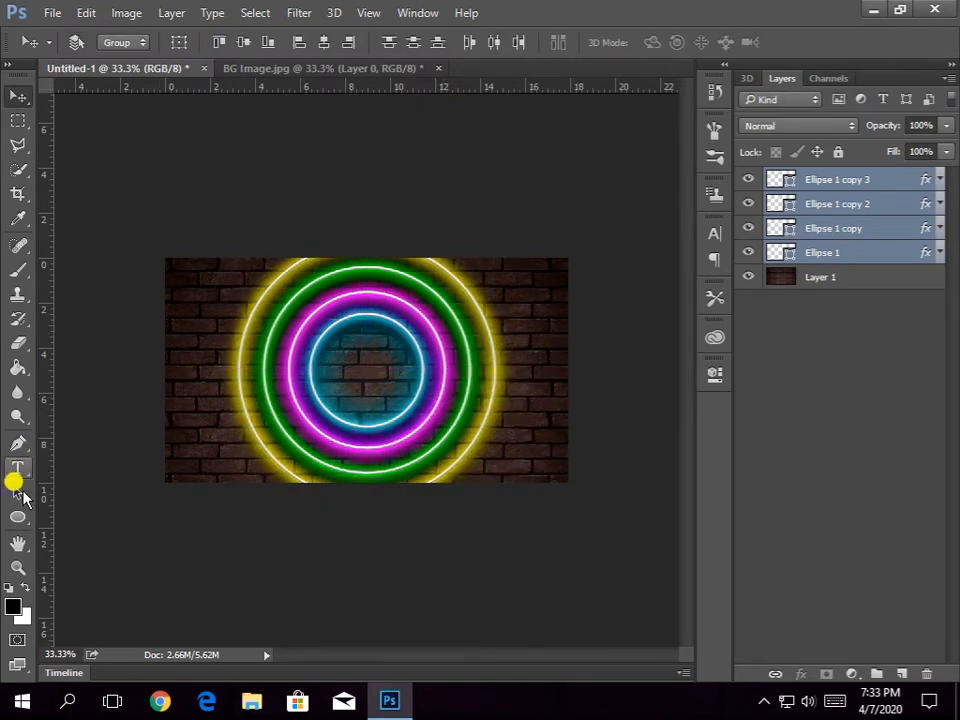
left_click(17, 467)
left_click(334, 362)
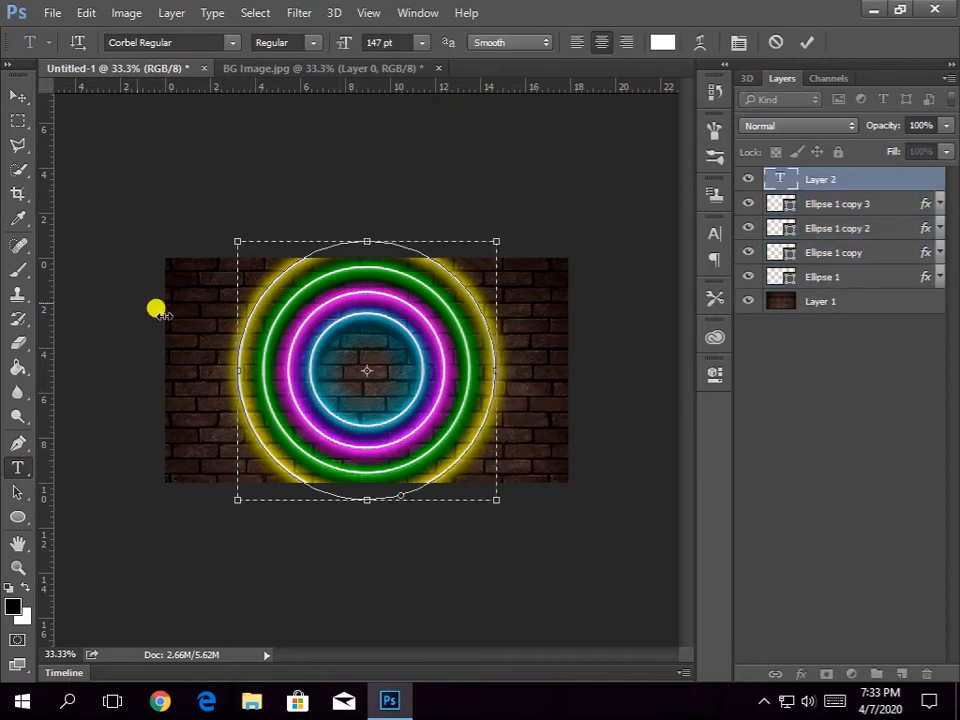
left_click(26, 97)
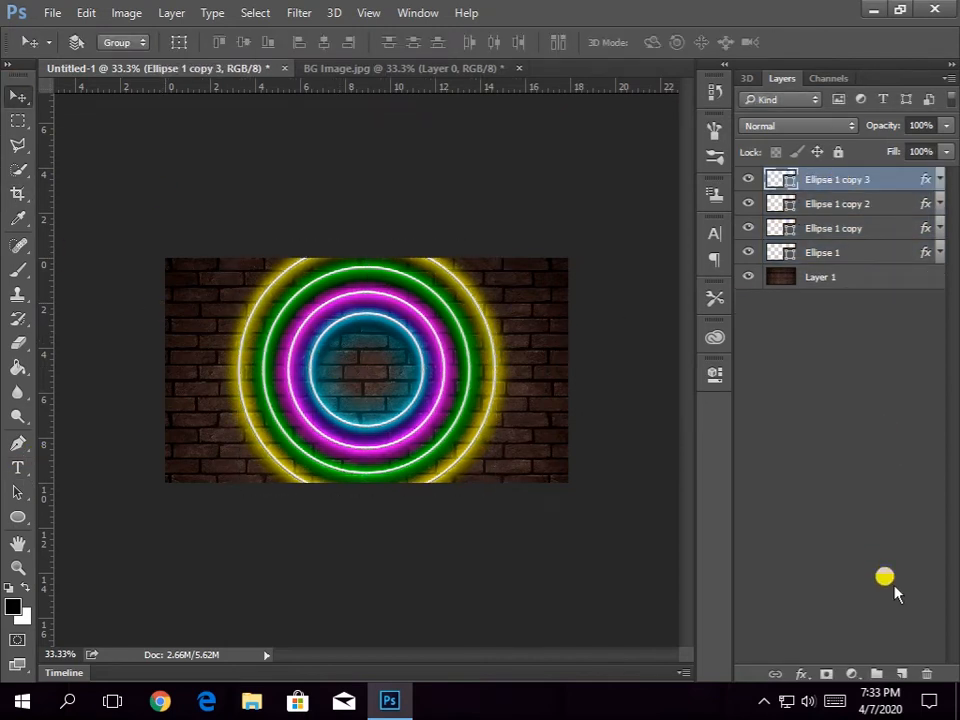
- Add a new top layer and write NEON on it in white 147 pt Corbel Regular text
left_click(901, 674)
left_click(20, 467)
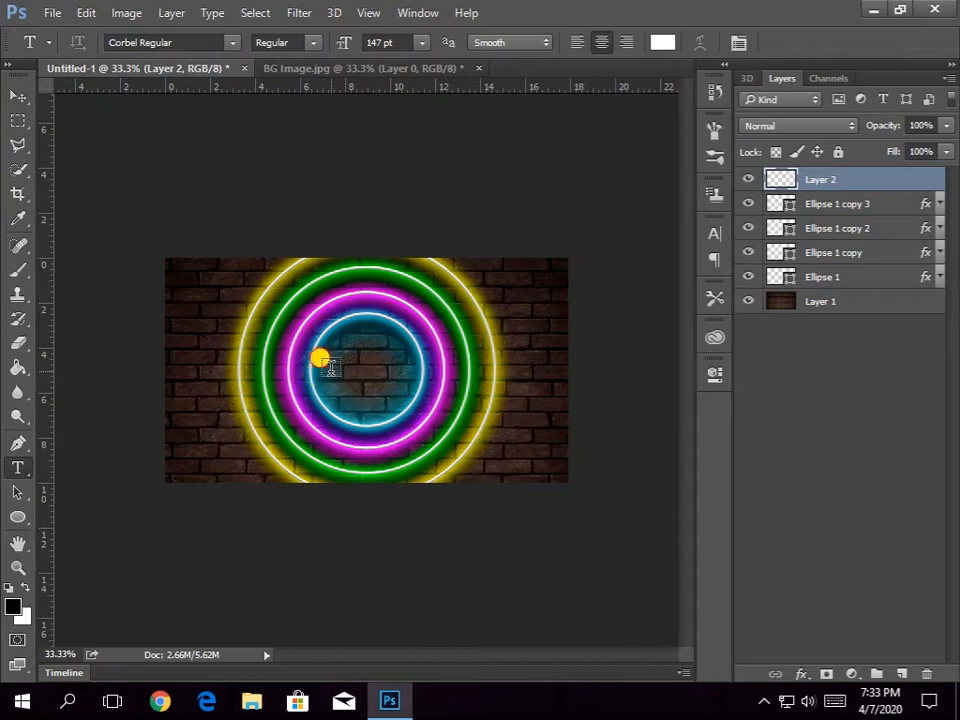
left_click(336, 389)
type("NEON")
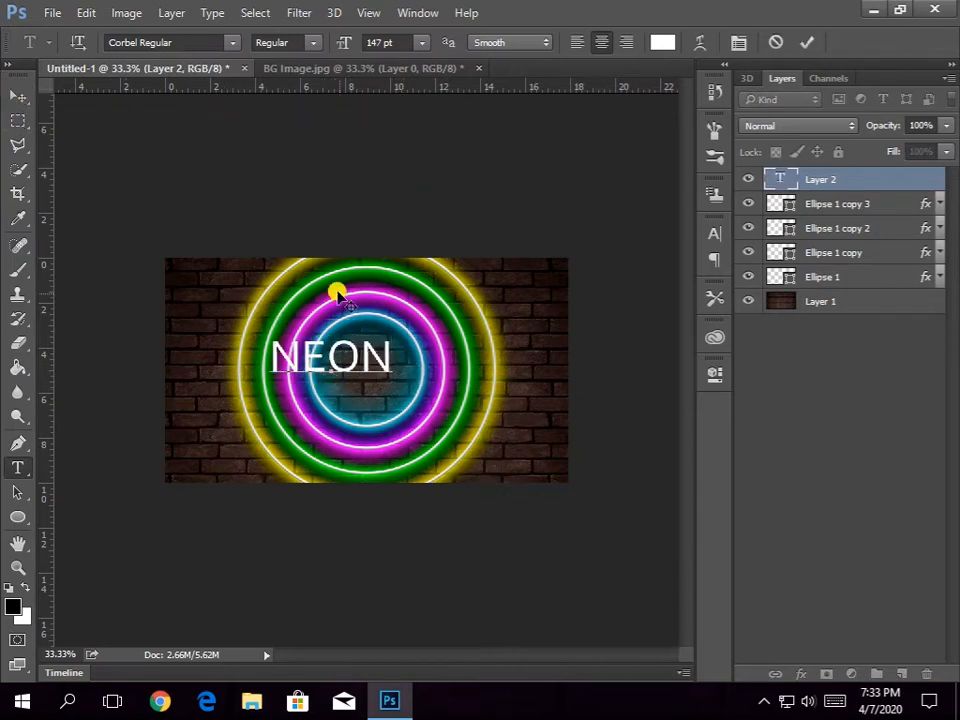
- Reduce the font size of the NEON text and centre it inside the cyan ring
double_click(285, 355)
left_click_drag(358, 33, 305, 40)
left_click(18, 96)
left_click_drag(340, 370, 377, 378)
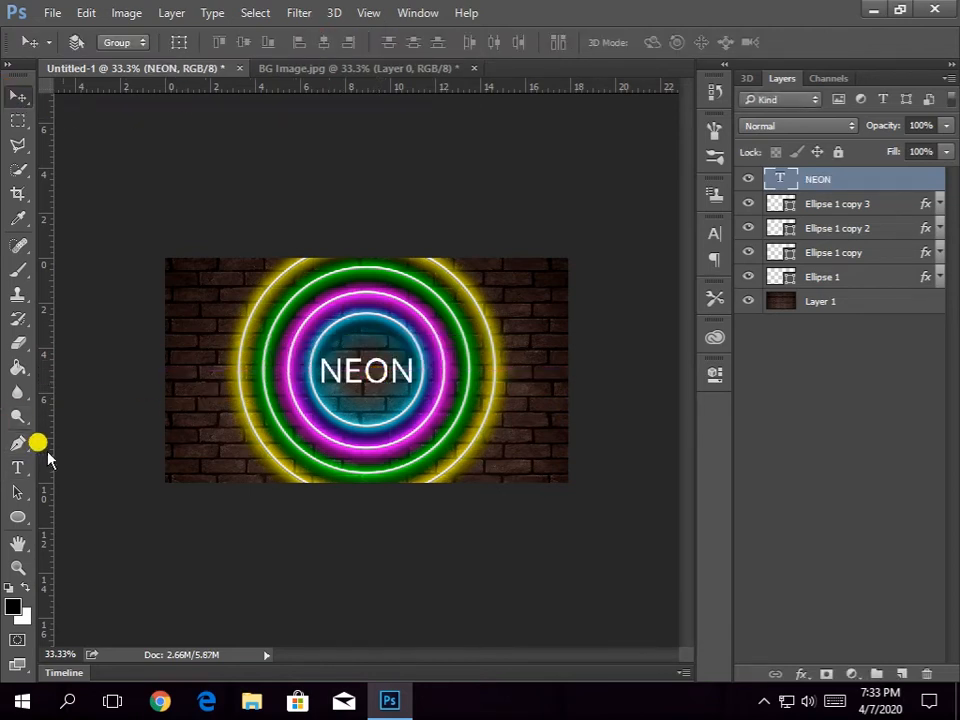
- Enable Bevel & Emboss on the NEON text layer and set its depth to 664%
double_click(910, 184)
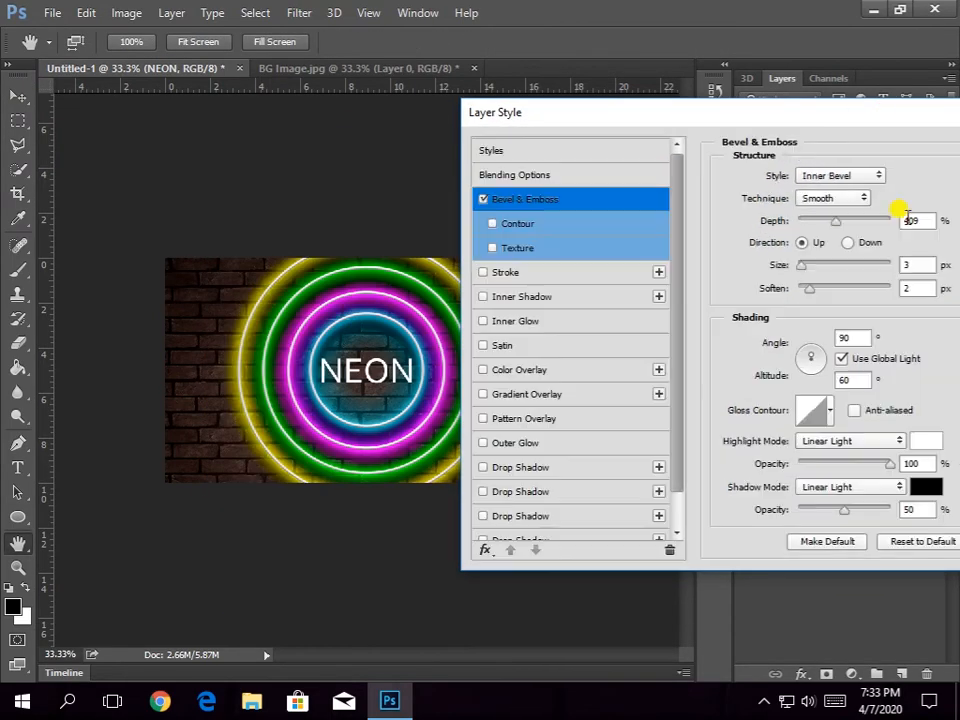
left_click(905, 221)
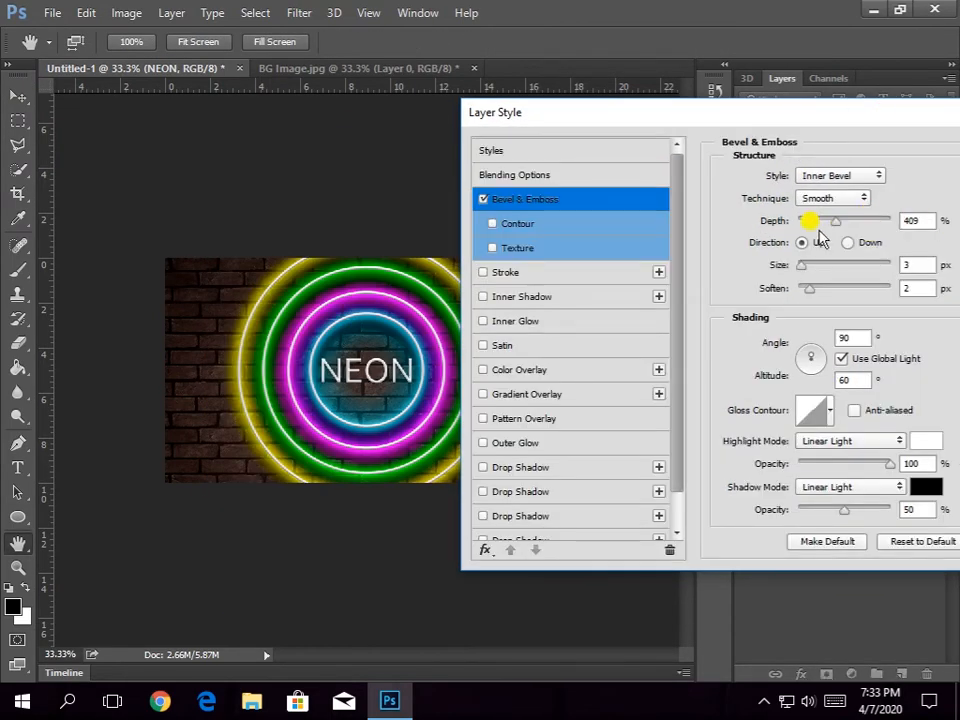
left_click_drag(833, 227, 851, 229)
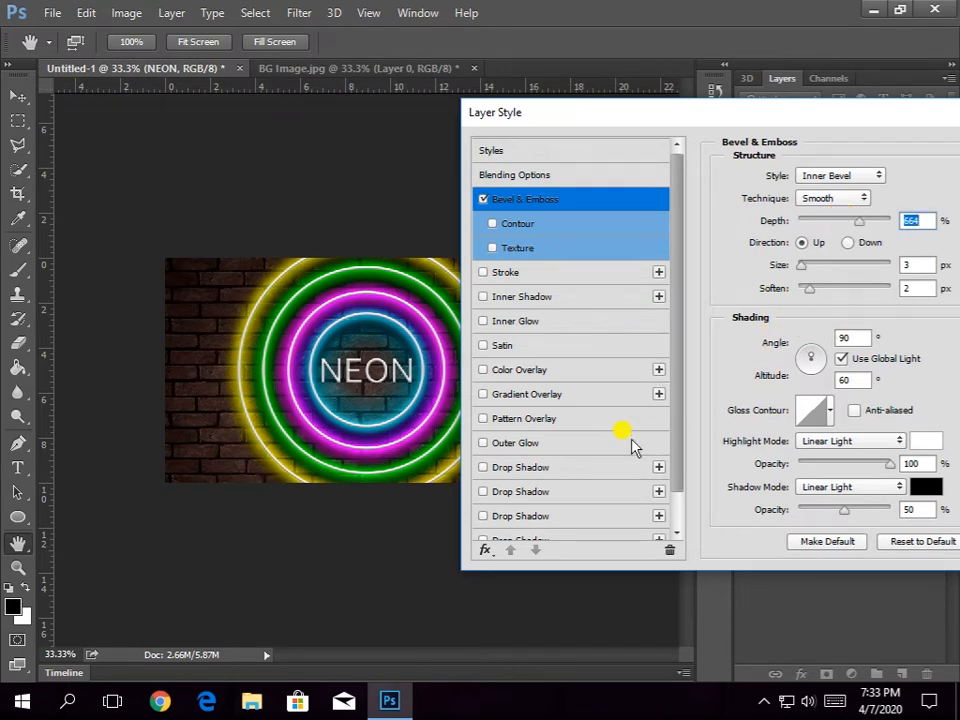
- Enable Inner Shadow on the NEON text and change its colour to a very pale cyan
left_click(505, 298)
left_click(921, 169)
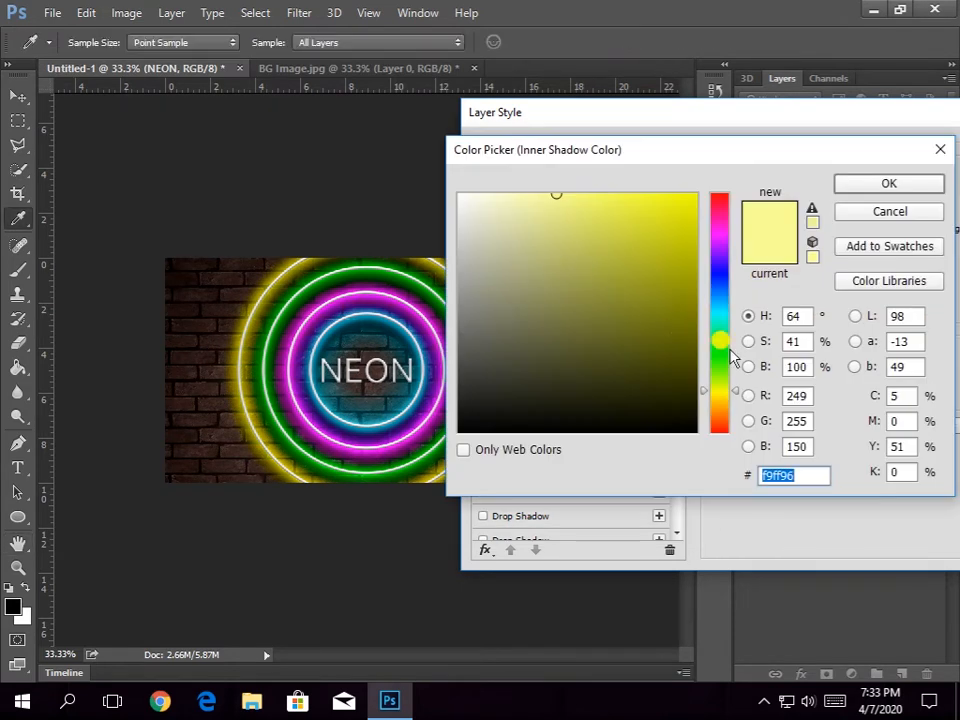
left_click_drag(718, 338, 720, 261)
left_click(546, 204)
mouse_move(546, 204)
left_mouse_down()
mouse_move(490, 187)
mouse_move(470, 195)
left_mouse_up()
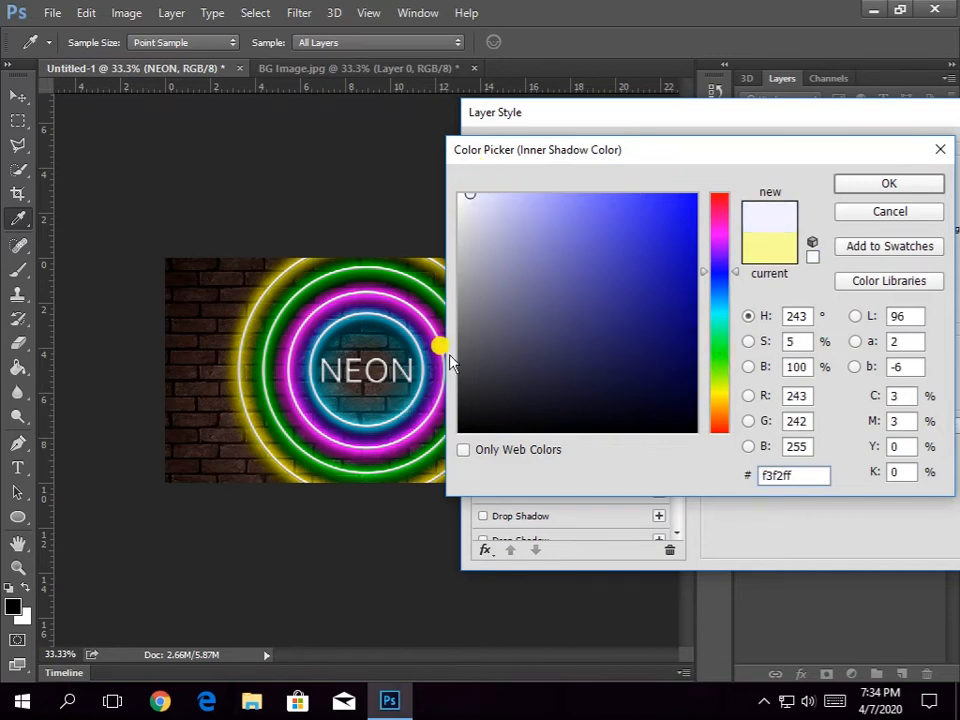
left_click(418, 330)
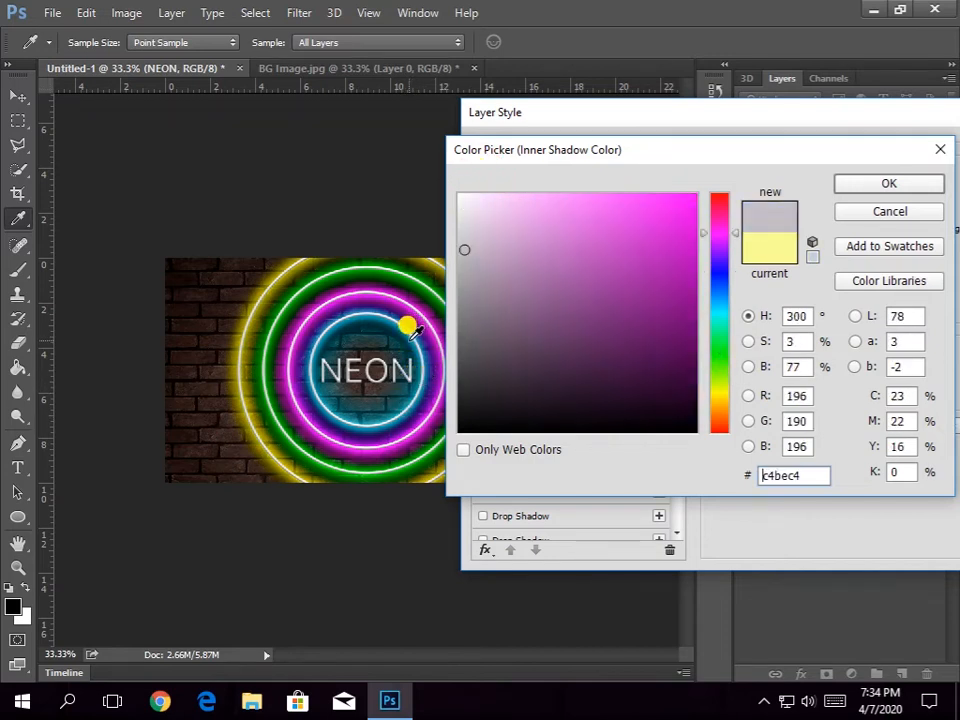
left_click(431, 321)
mouse_move(696, 302)
left_mouse_down()
mouse_move(589, 193)
mouse_move(567, 192)
mouse_move(527, 160)
left_mouse_up()
left_click(820, 475)
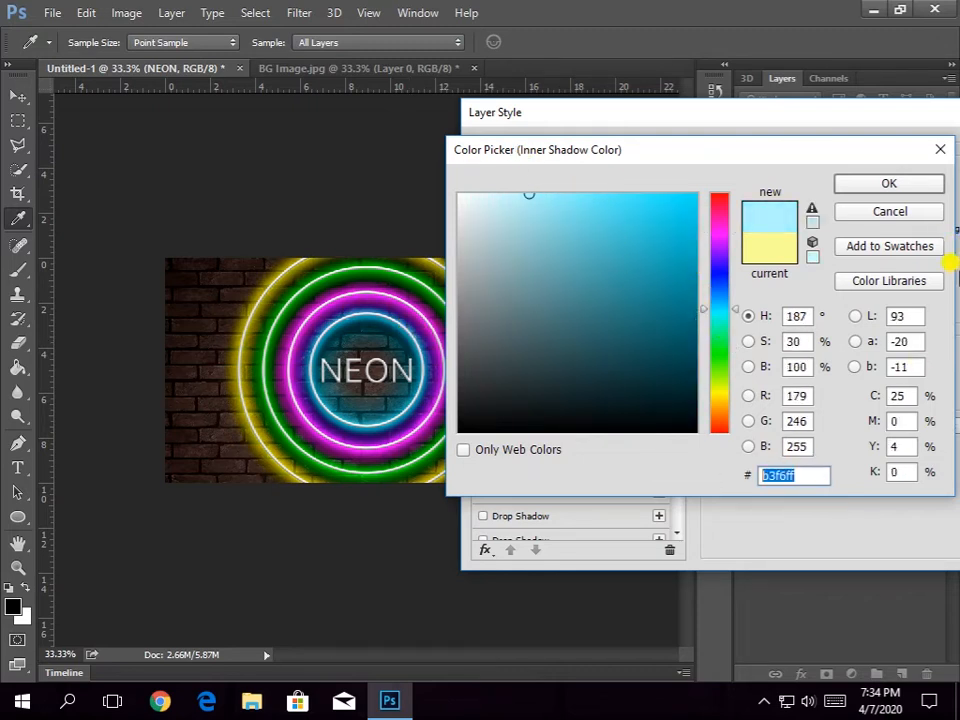
left_click(498, 191)
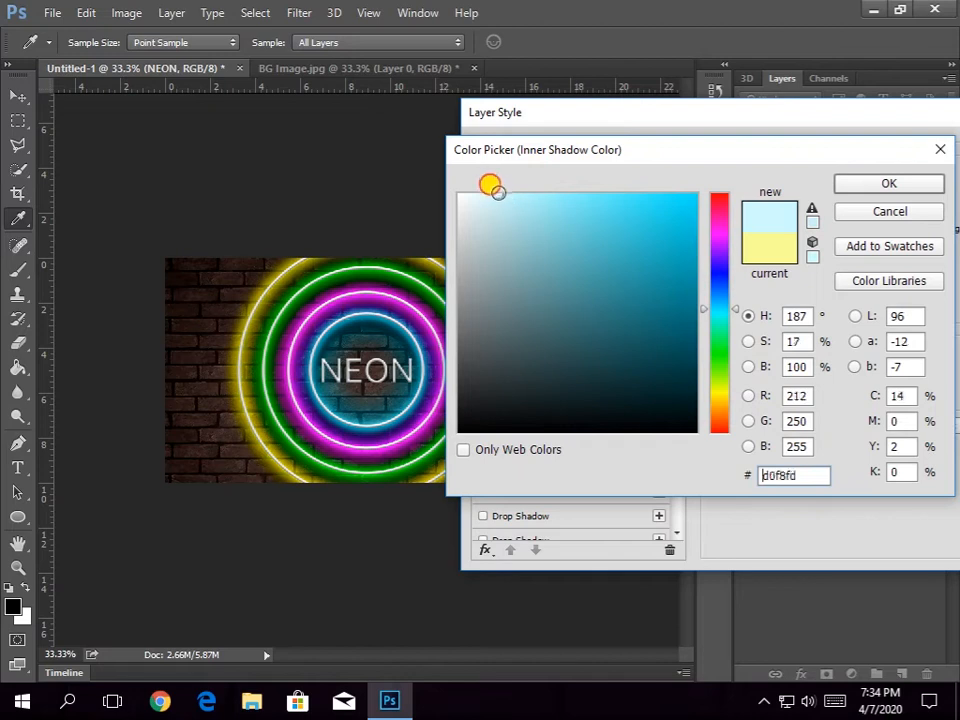
left_click(850, 184)
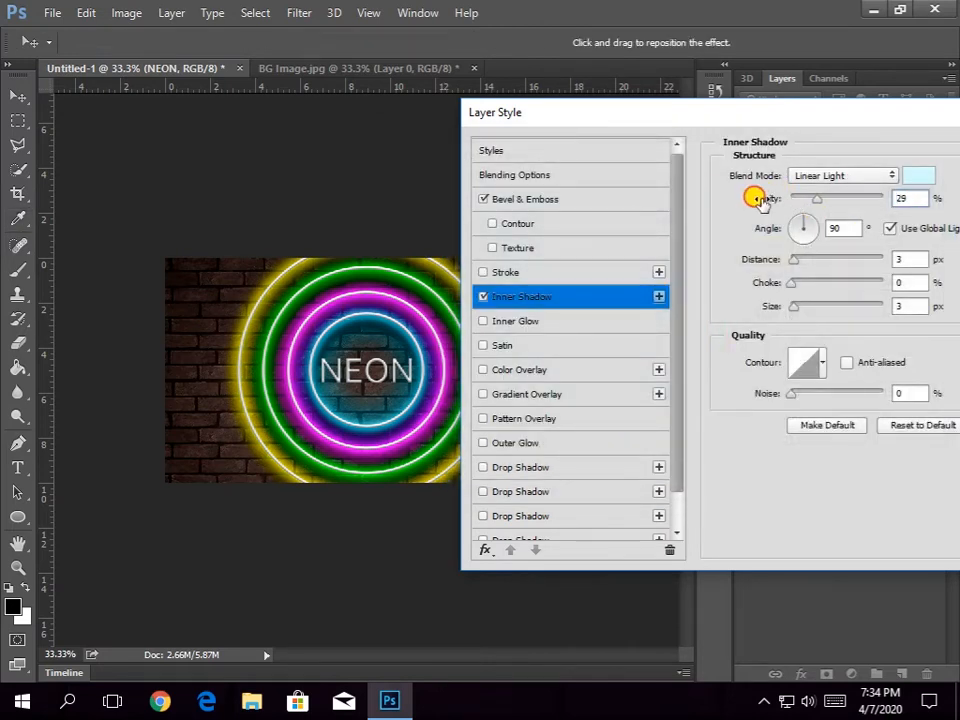
- Set the NEON text's Inner Shadow opacity to 40%, adjust its distance, and enable the white Linear Light Color Overlay
left_click_drag(757, 199, 772, 201)
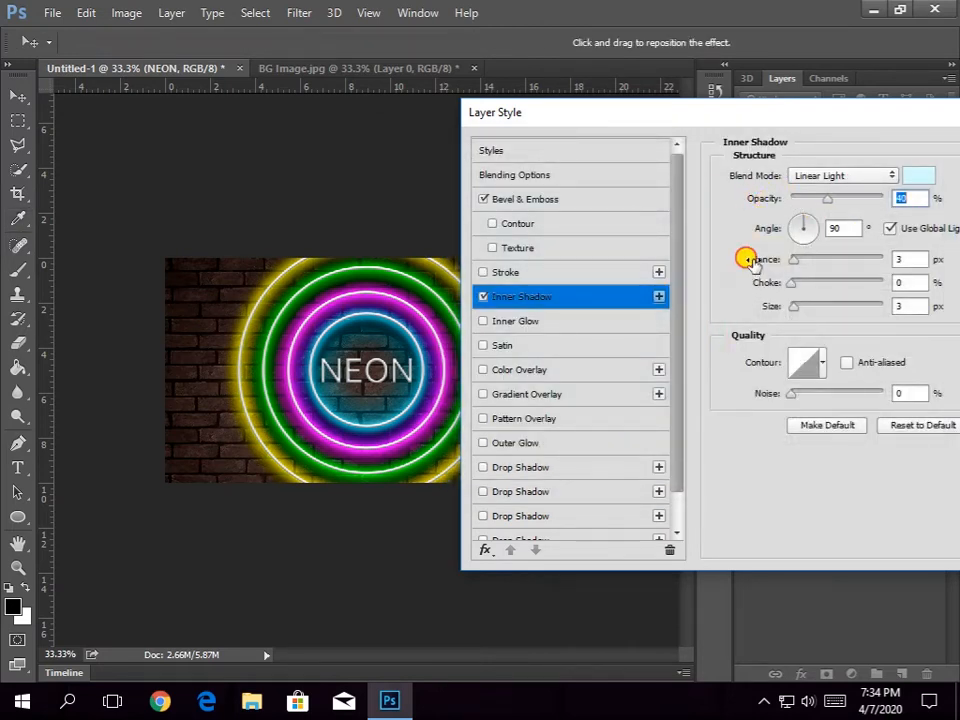
left_click_drag(748, 260, 744, 260)
left_click(520, 369)
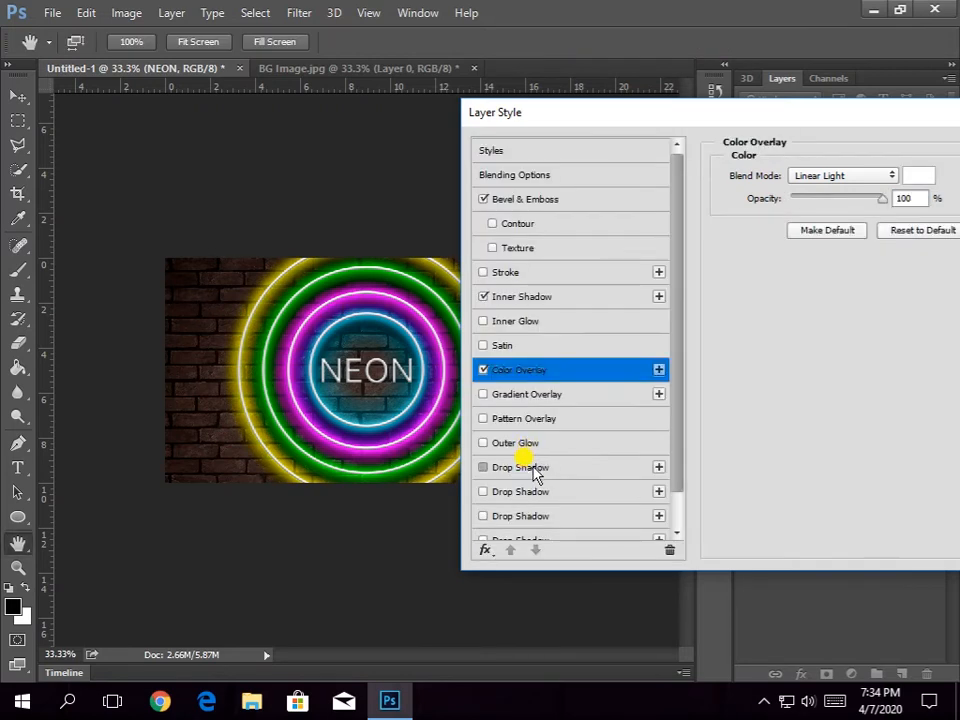
- Enable the NEON text's first Drop Shadow in cyan 00effe, copying the hex code, with 0 px distance, 44% spread and 17 px size
left_click(520, 467)
left_click(917, 178)
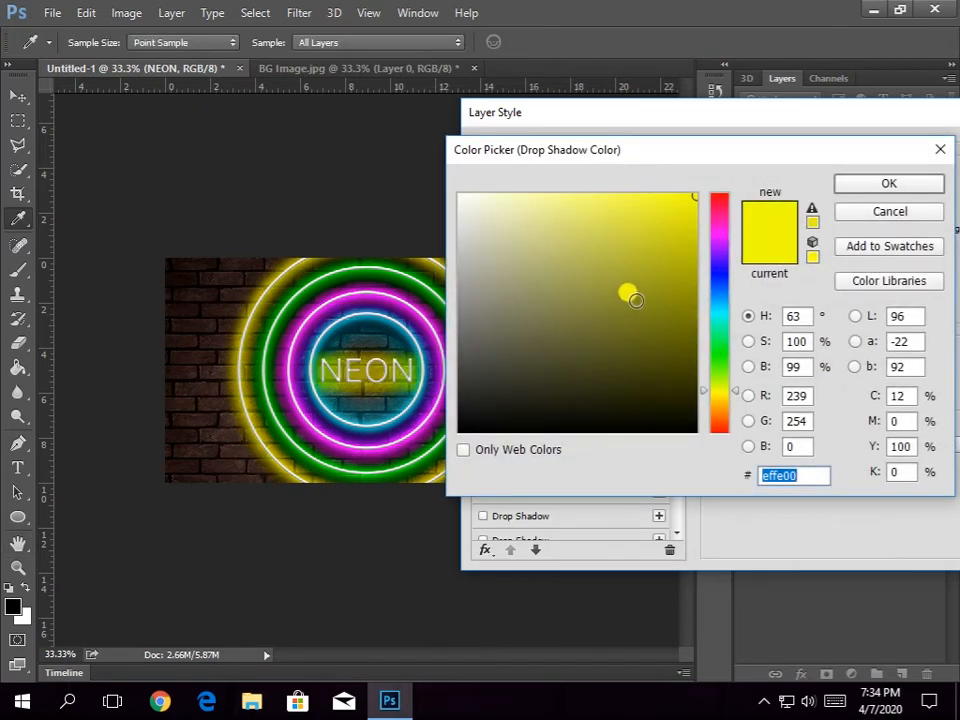
left_click_drag(722, 337, 725, 316)
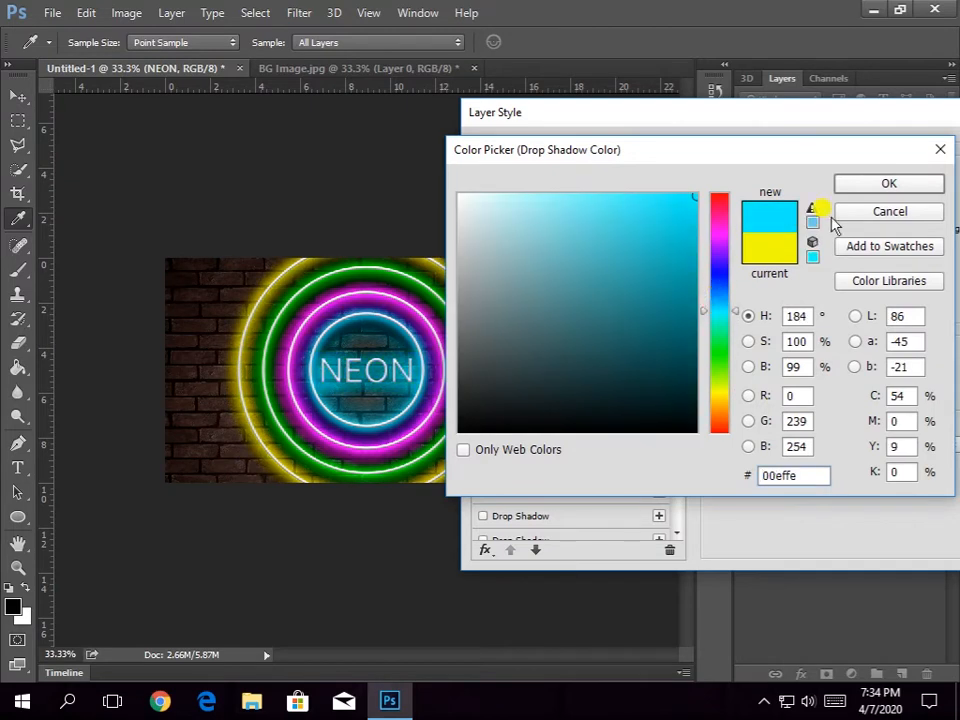
left_click(810, 475)
key("ctrl+c")
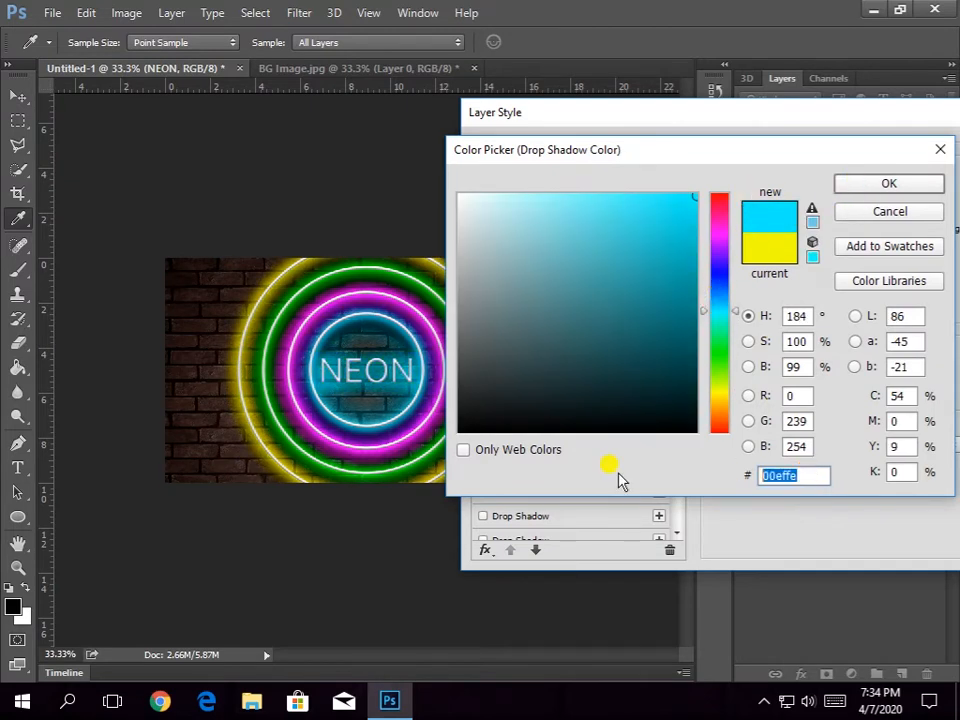
left_click(905, 184)
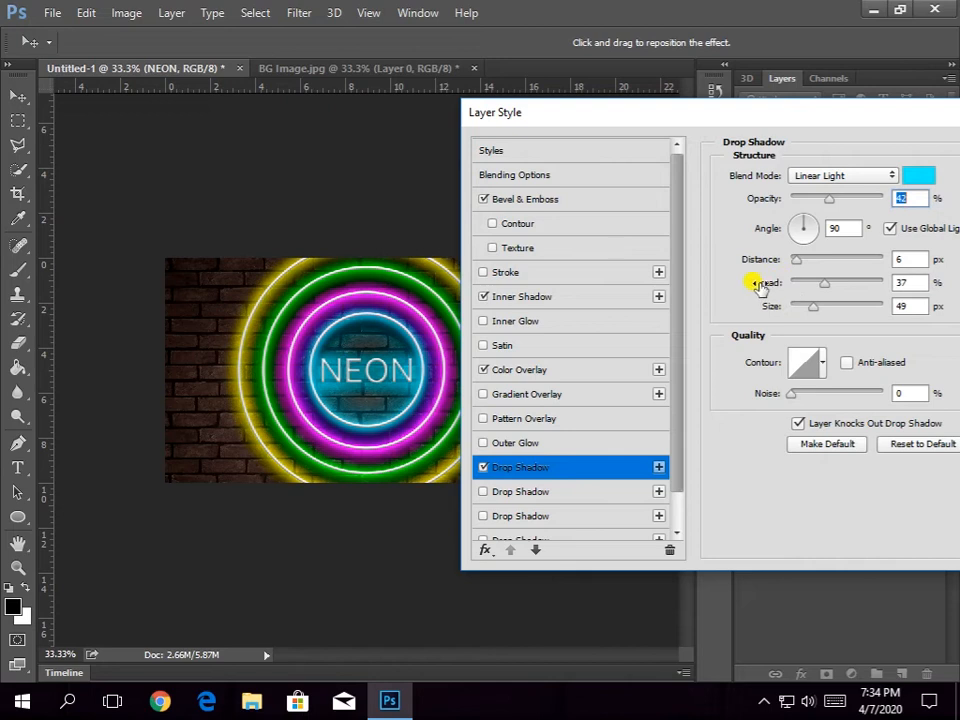
left_click_drag(763, 285, 772, 311)
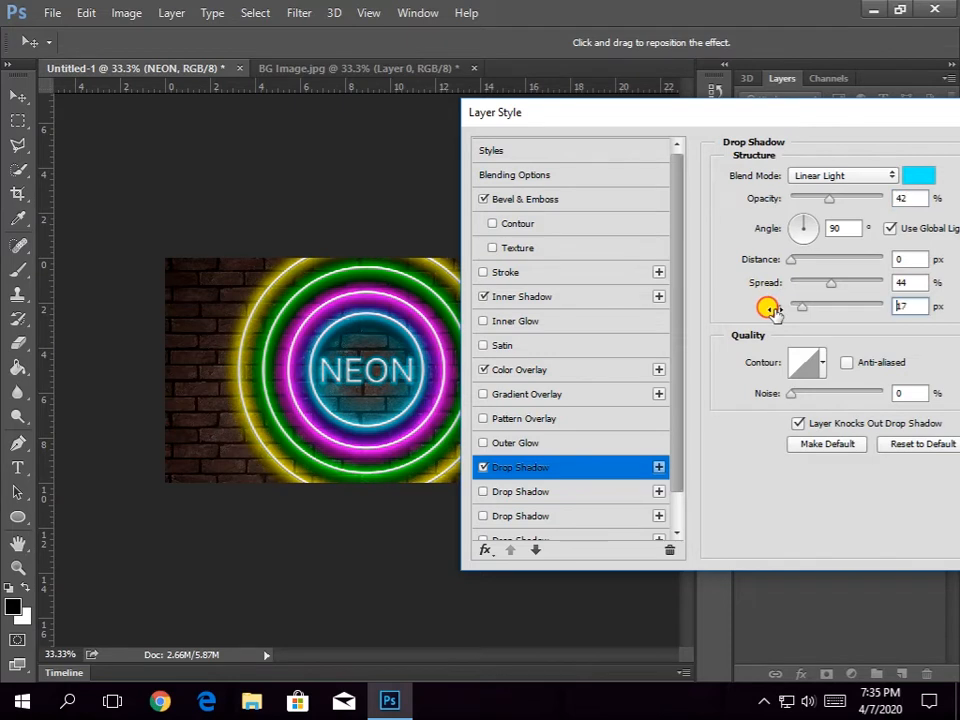
- Enable the NEON text's second Drop Shadow and try the copied hex code as its colour
left_click(553, 491)
left_click(915, 176)
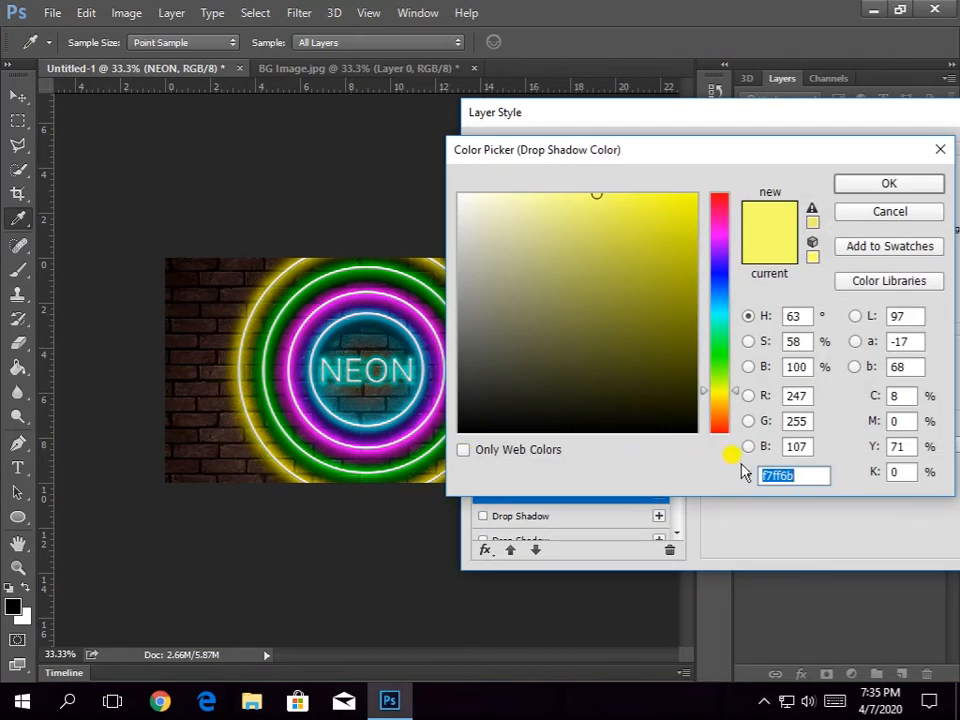
key("ctrl+v")
left_click_drag(711, 347, 716, 338)
left_click(675, 222)
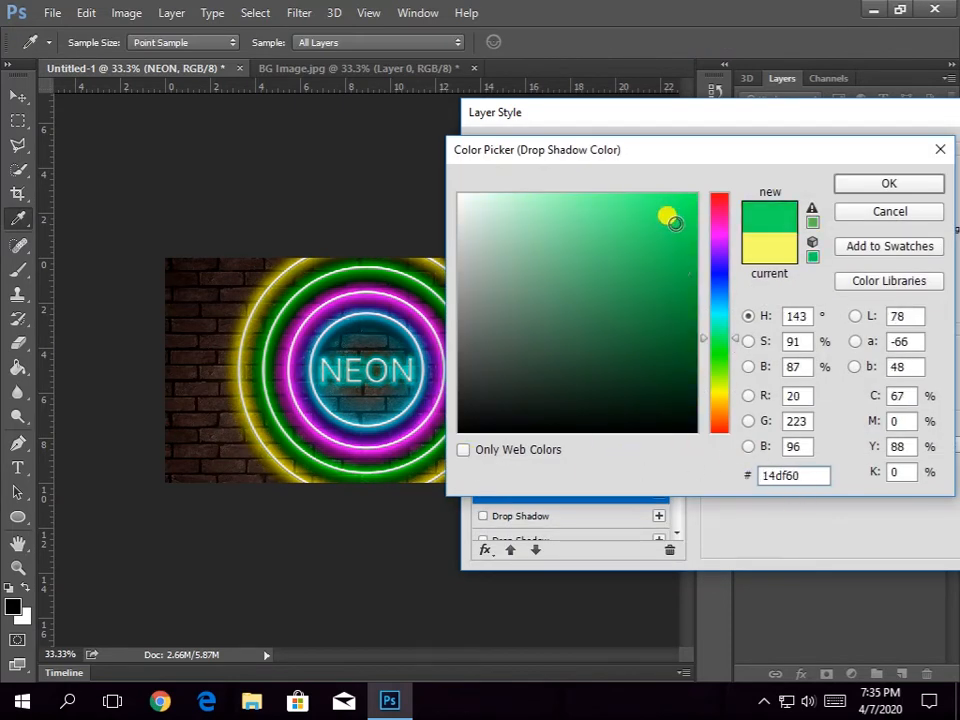
left_click(720, 266)
left_click_drag(659, 214, 702, 192)
left_click(723, 257)
left_click_drag(723, 257, 722, 246)
mouse_move(677, 208)
left_mouse_down()
mouse_move(664, 197)
mouse_move(696, 195)
mouse_move(596, 168)
left_mouse_up()
left_click(716, 316)
- Set the second Drop Shadow's colour to a very pale tint of cyan 00effe, with 24% spread and 11 px size
left_click_drag(795, 476, 707, 476)
type("00effe")
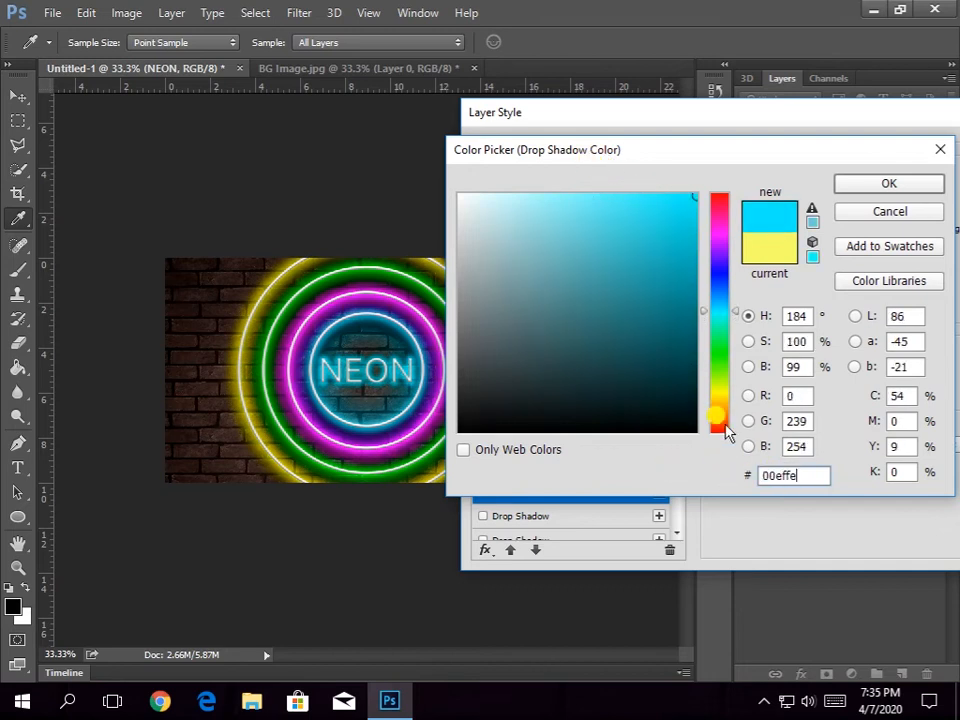
mouse_move(690, 196)
left_mouse_down()
mouse_move(526, 166)
mouse_move(500, 180)
left_mouse_up()
key("Return")
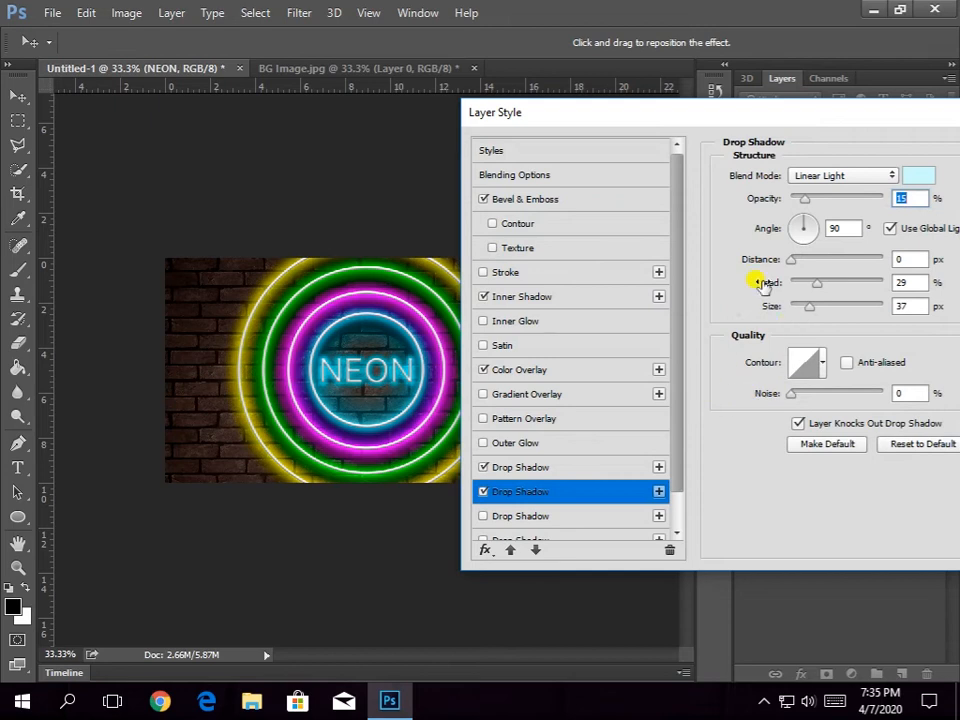
left_click_drag(764, 284, 750, 304)
mouse_move(763, 285)
left_mouse_down()
mouse_move(791, 287)
mouse_move(772, 310)
mouse_move(762, 310)
mouse_move(763, 288)
left_mouse_up()
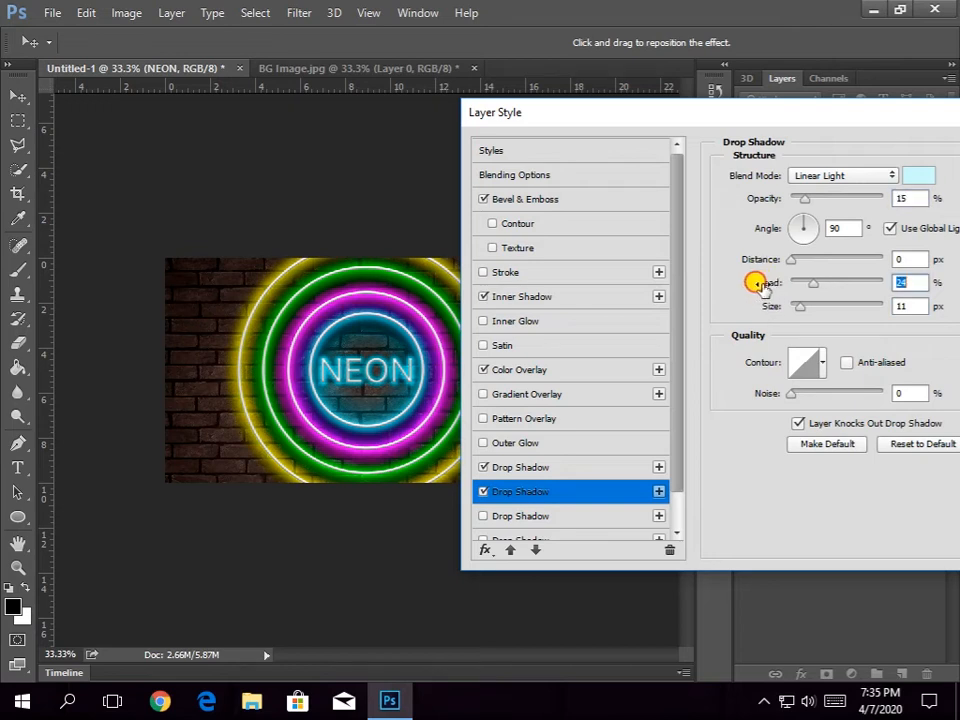
- Enable the NEON text's third Drop Shadow in pale cyan c9fafd, with 73% spread and 5 px size
left_click(550, 515)
left_click(908, 176)
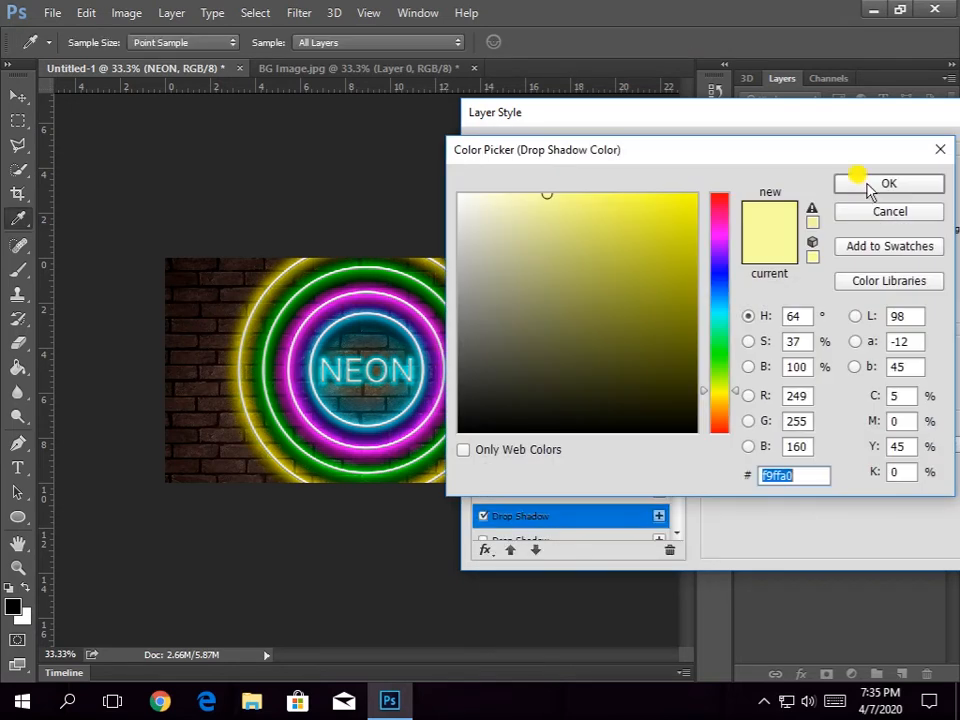
left_click(662, 196)
left_click_drag(806, 478, 660, 480)
key("ctrl+v")
left_click(632, 210)
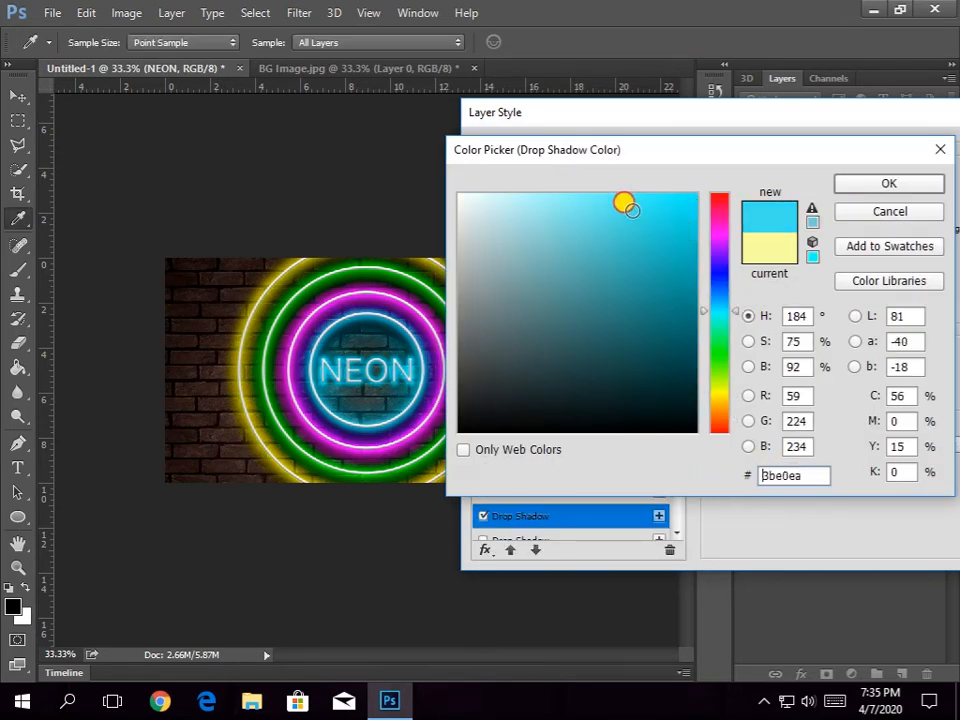
mouse_move(632, 210)
left_mouse_down()
mouse_move(572, 196)
mouse_move(558, 240)
mouse_move(544, 199)
mouse_move(506, 196)
left_mouse_up()
left_click_drag(810, 476, 763, 462)
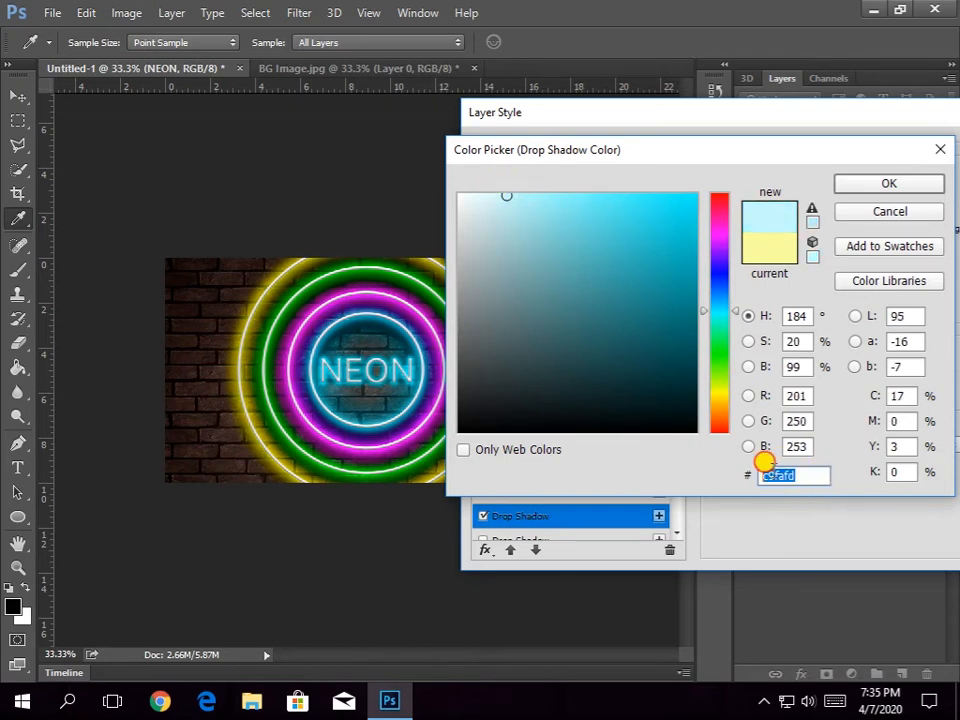
left_click(893, 183)
left_click_drag(777, 287, 756, 305)
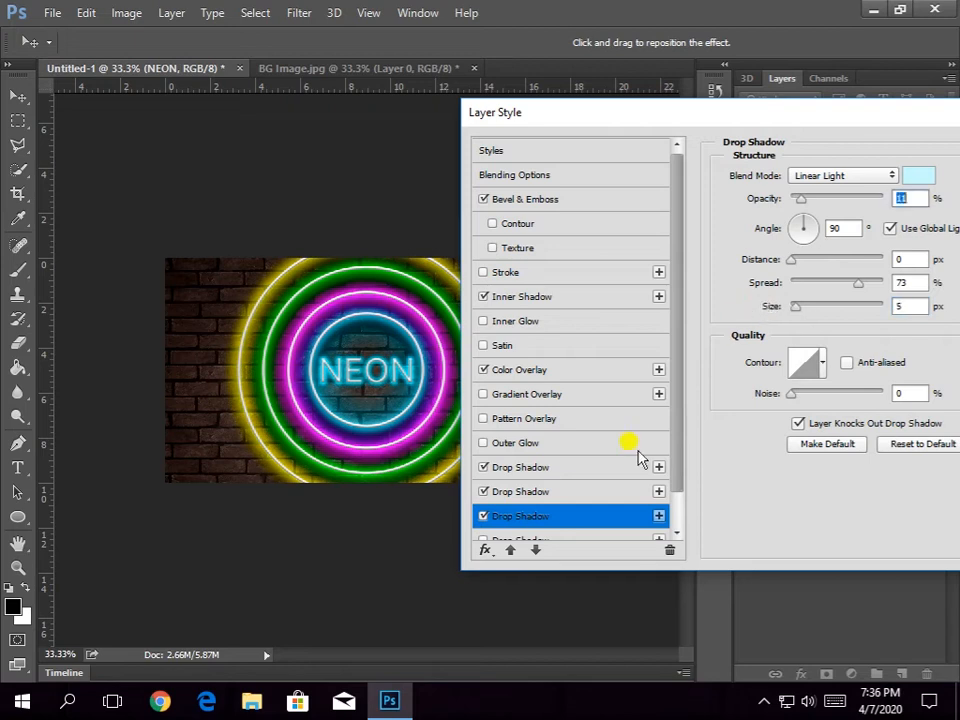
- Enable the NEON text's fourth Drop Shadow and change its colour to a light mint green, about 8ef5cd
left_click(583, 538)
left_click(918, 175)
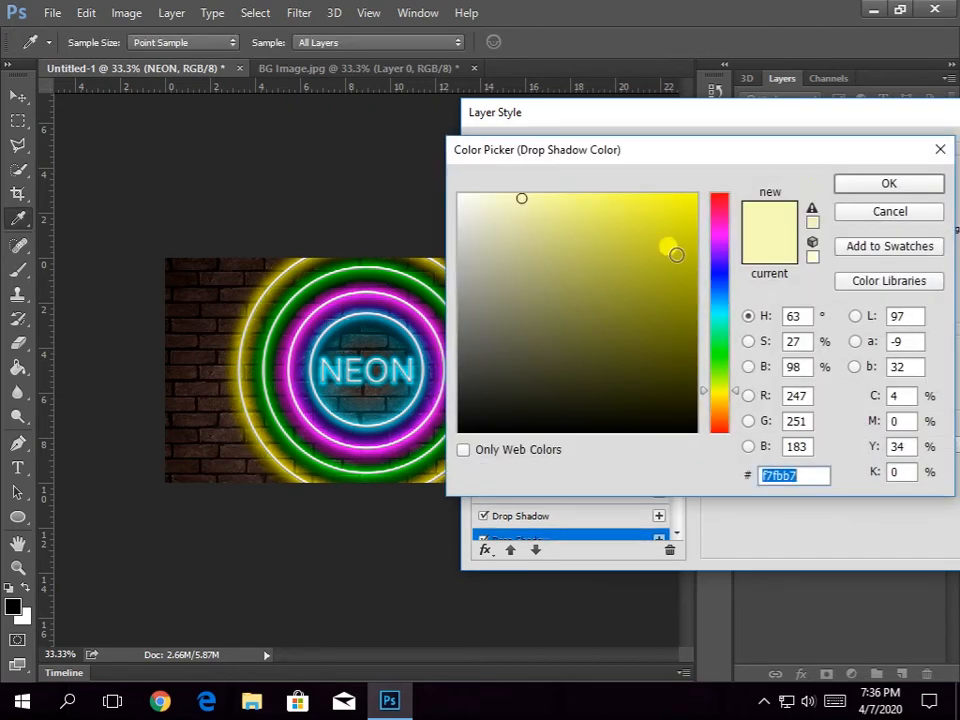
left_click(907, 183)
scroll(675, 450, "down", 1)
left_click(917, 172)
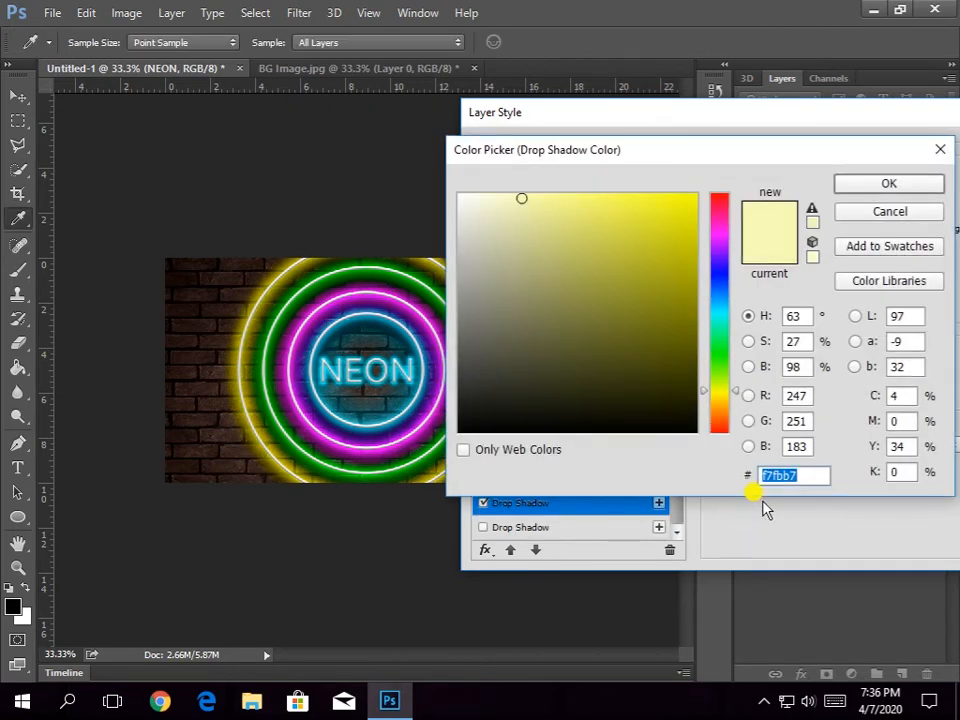
key("ctrl+v")
mouse_move(607, 230)
left_mouse_down()
mouse_move(543, 218)
mouse_move(508, 187)
left_mouse_up()
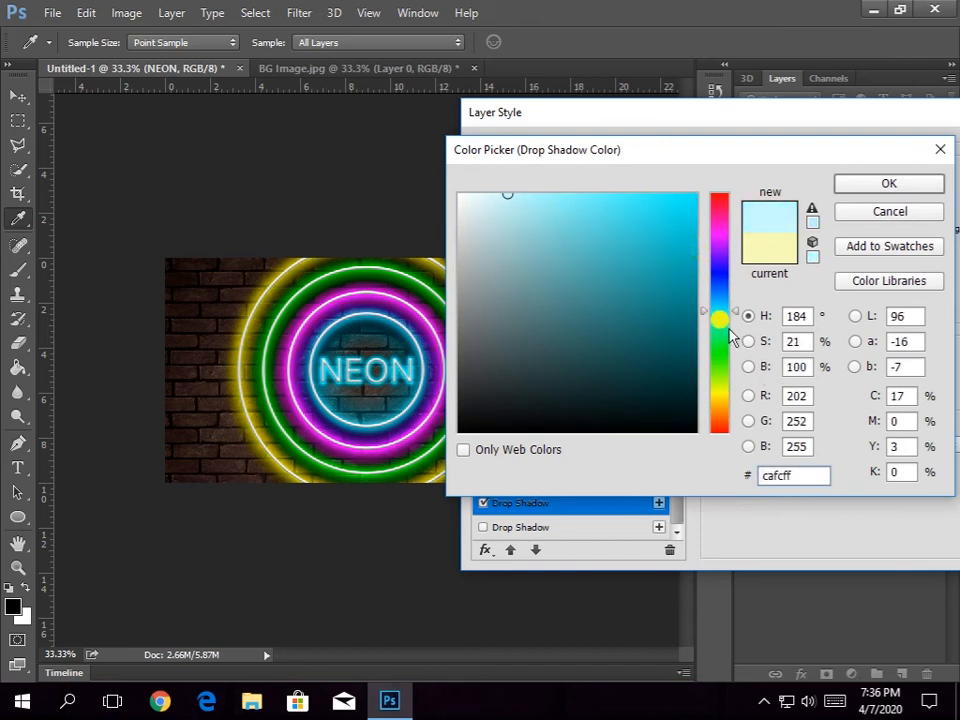
left_click_drag(731, 338, 729, 322)
mouse_move(506, 170)
left_mouse_down()
mouse_move(552, 163)
mouse_move(560, 199)
left_mouse_up()
left_click(733, 311)
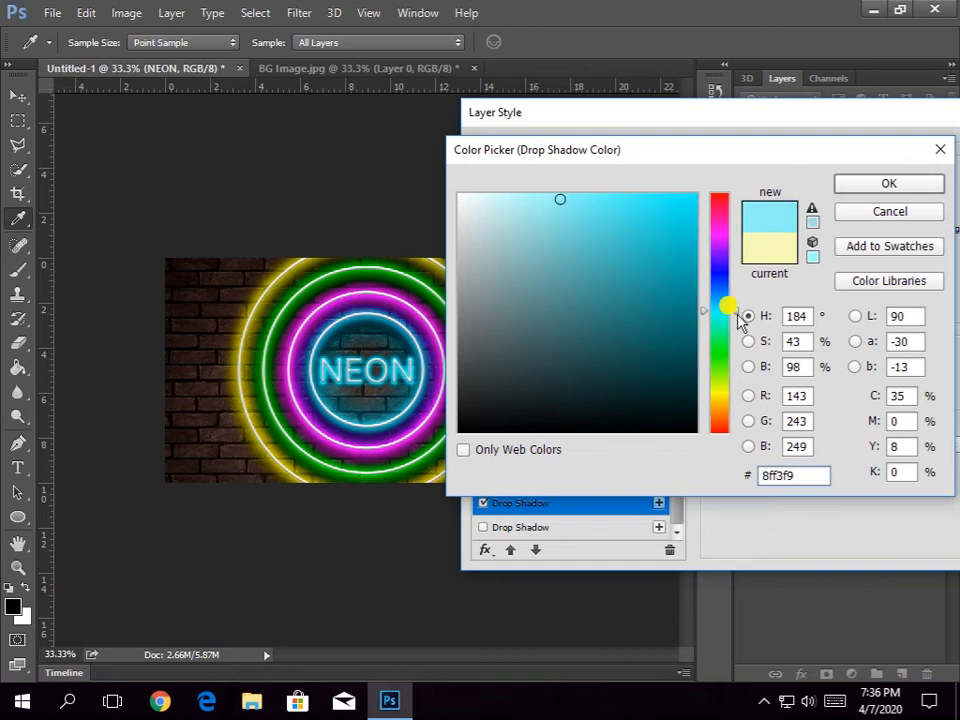
left_click_drag(738, 312, 735, 328)
left_click_drag(562, 209, 559, 203)
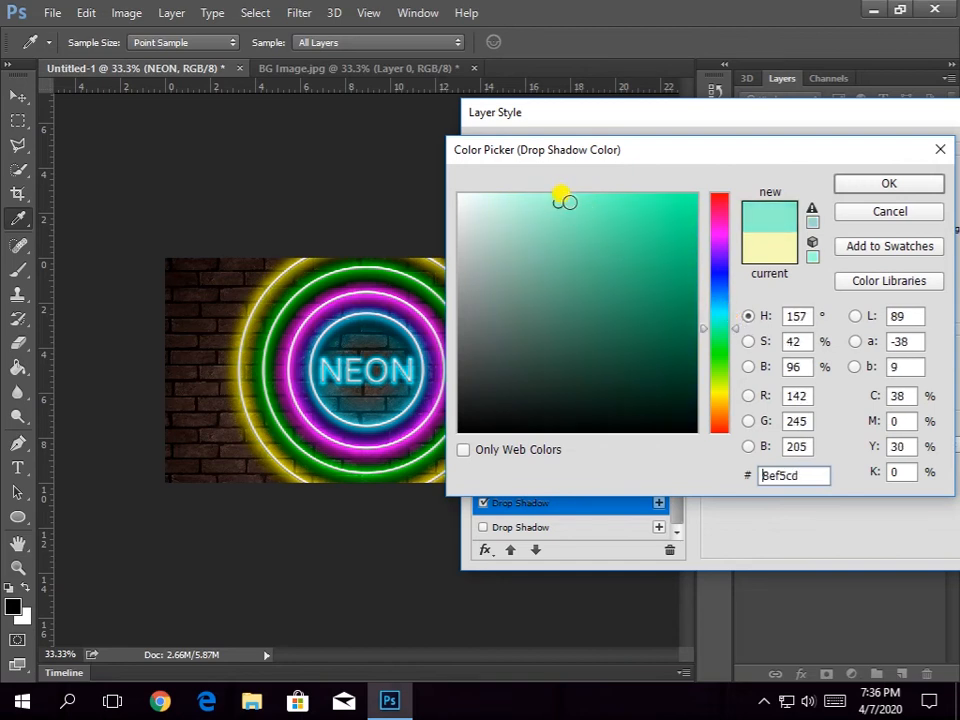
left_click(880, 187)
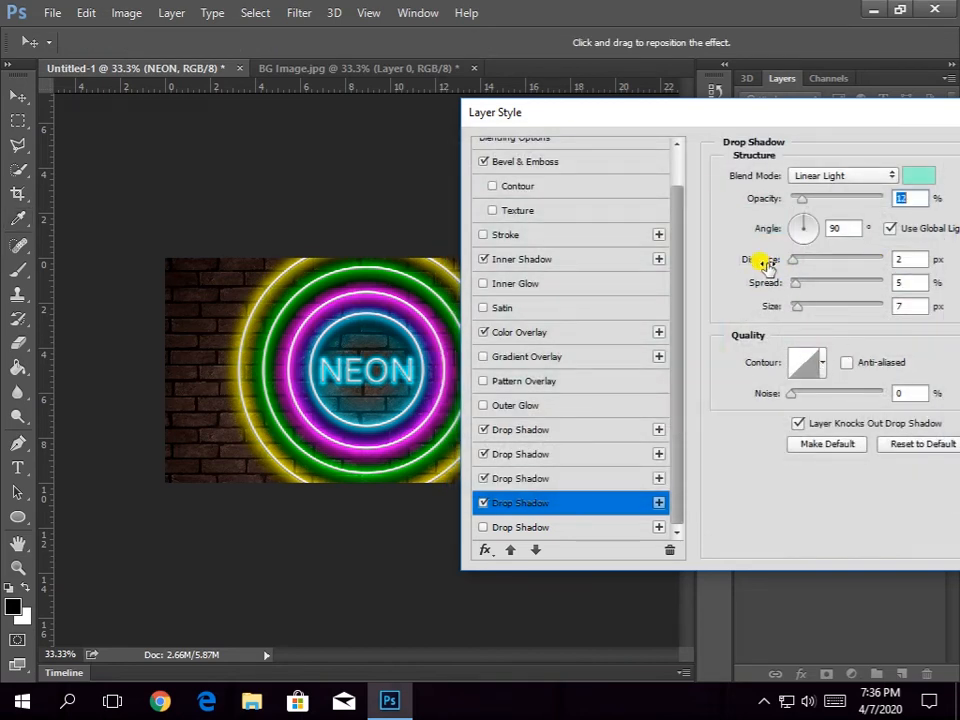
- Set the fourth Drop Shadow to Vivid Light blending with 18 px distance, 16% spread and 52 px size
left_click_drag(765, 259, 797, 279)
left_click(838, 177)
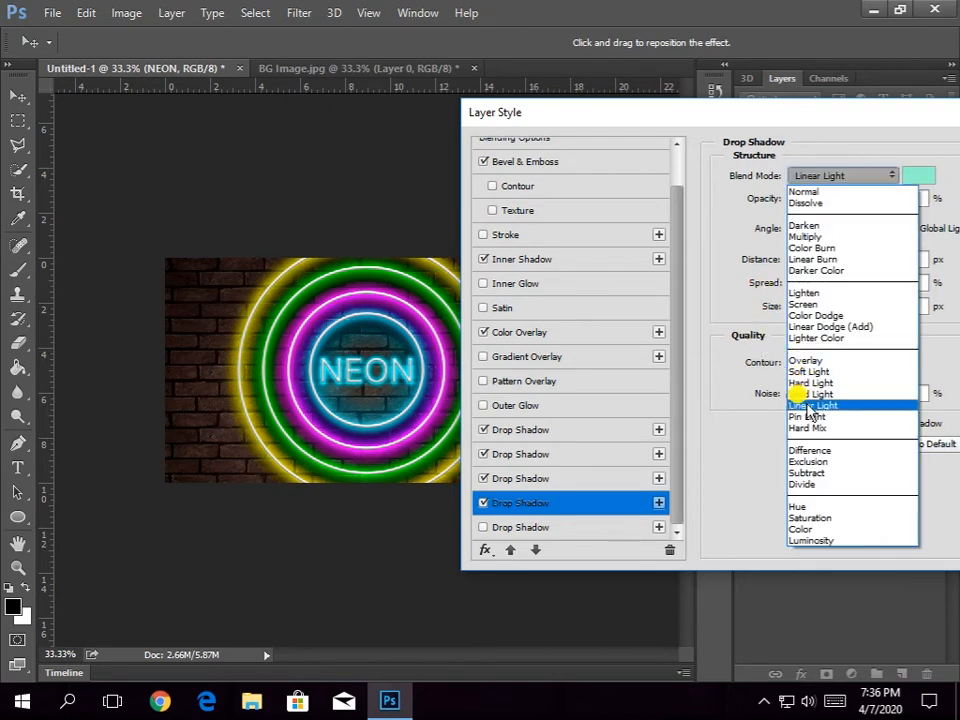
left_click(806, 394)
mouse_move(774, 284)
left_mouse_down()
mouse_move(759, 284)
mouse_move(772, 308)
left_mouse_up()
left_click_drag(763, 259, 778, 287)
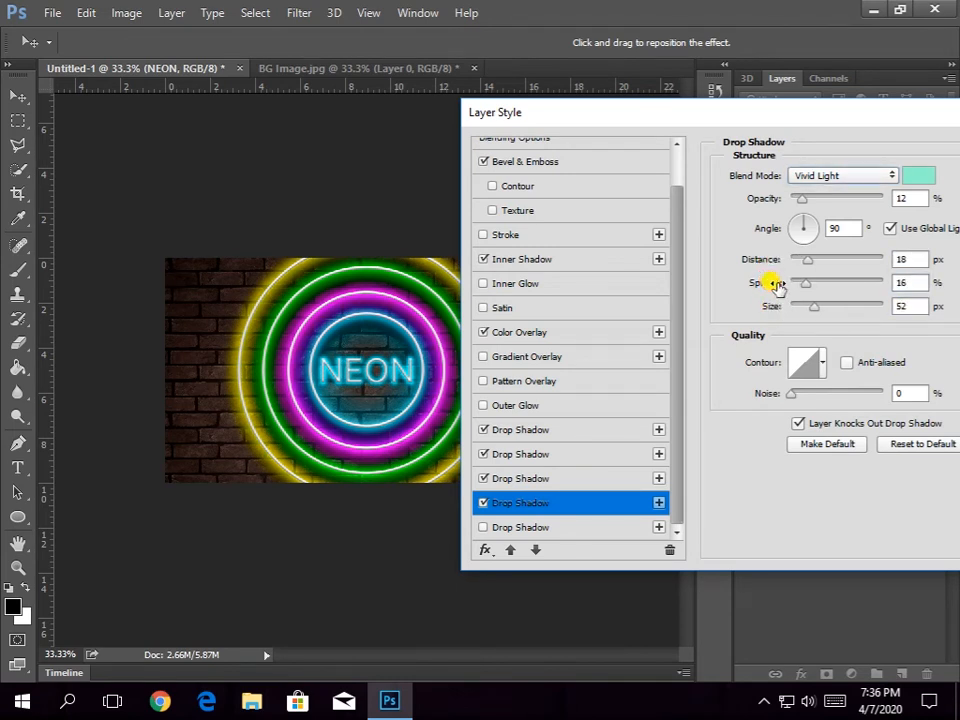
- Enable the NEON text's fifth Drop Shadow in black, with 34 px distance, 12% spread and 30 px size
left_click(588, 526)
left_click(912, 172)
left_click_drag(496, 387, 458, 434)
left_click(888, 184)
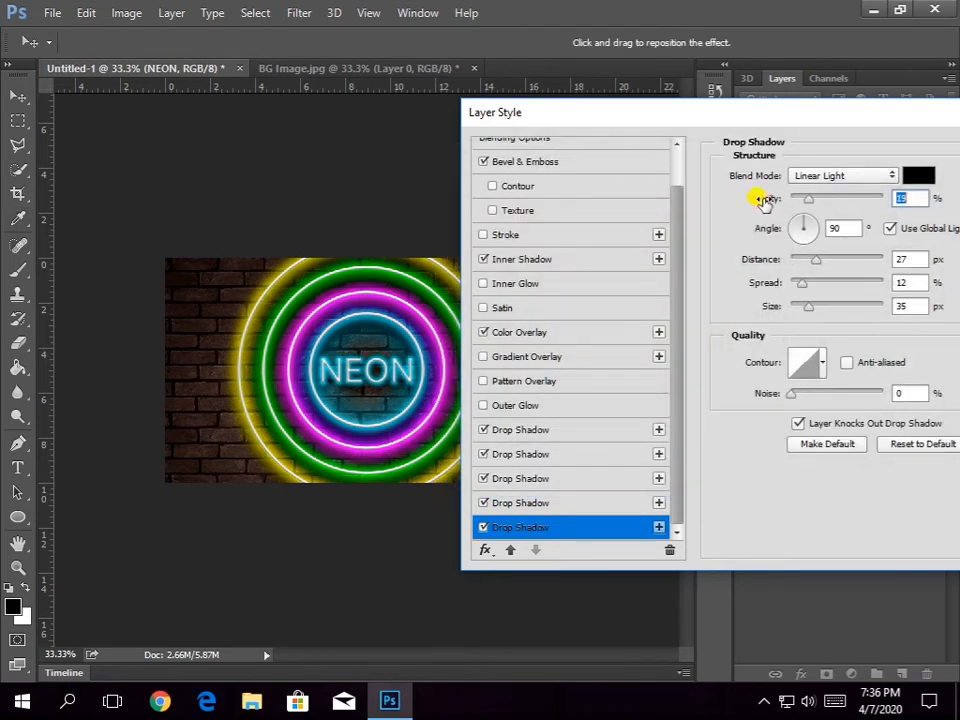
left_click_drag(764, 259, 766, 308)
mouse_move(760, 283)
left_mouse_down()
mouse_move(778, 284)
mouse_move(768, 284)
left_mouse_up()
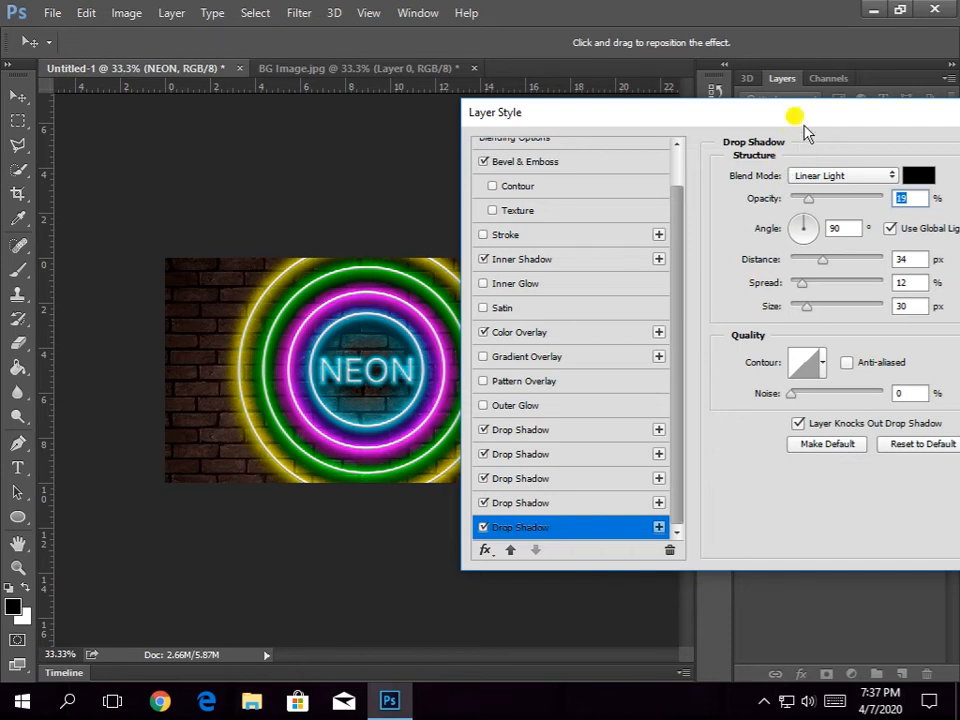
- Apply the layer style to the NEON text and collapse its list of effects
left_click_drag(801, 118, 524, 118)
left_click(849, 150)
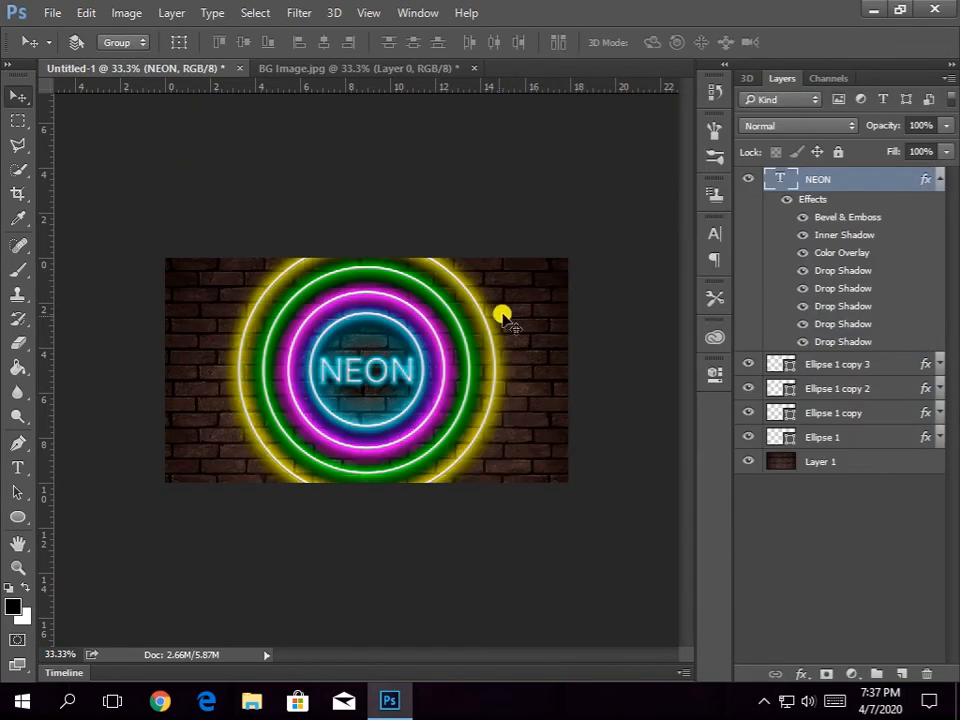
left_click(940, 181)
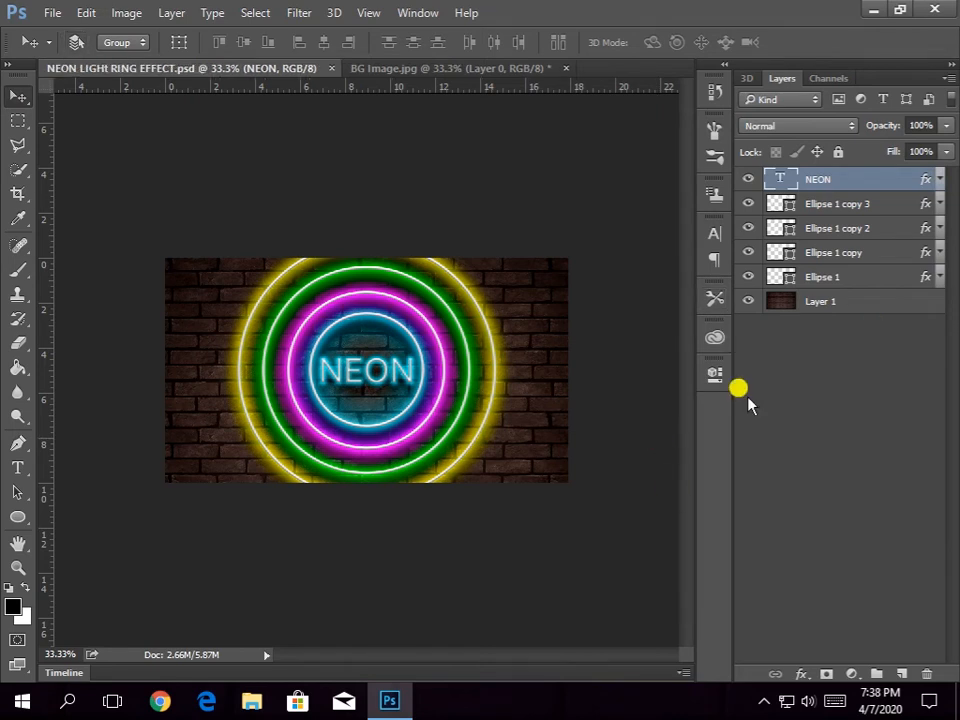
- Duplicate the outermost yellow ring layer, Ellipse 1 copy 3, and enlarge the copy about its centre to 127.54%
left_click(843, 206)
key("ctrl+j")
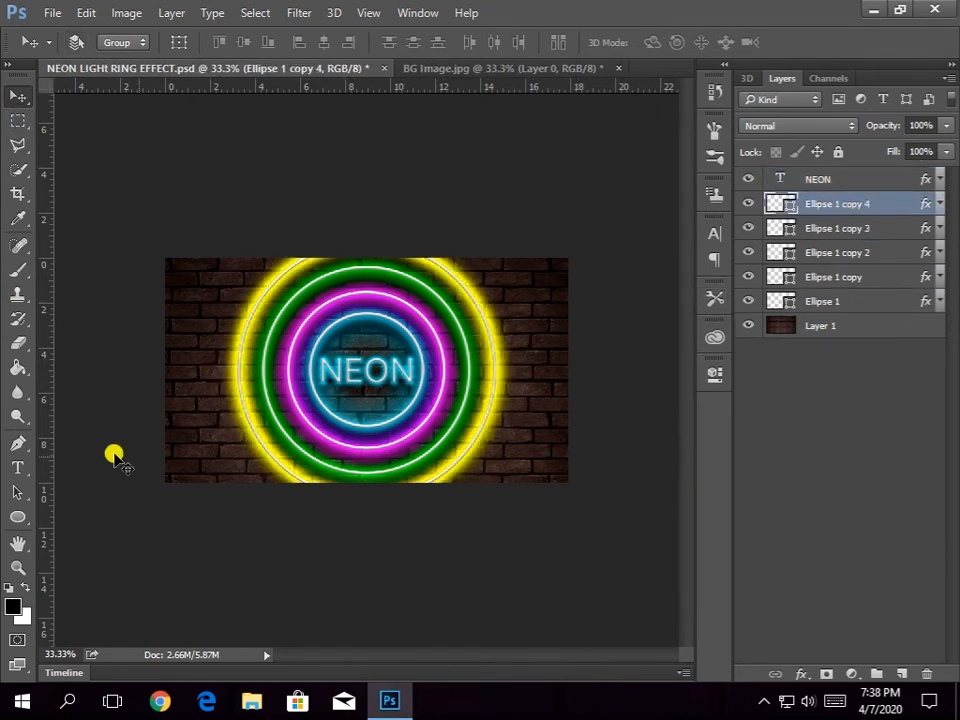
key("ctrl+t")
left_click_drag(495, 496, 548, 527)
key("Return")
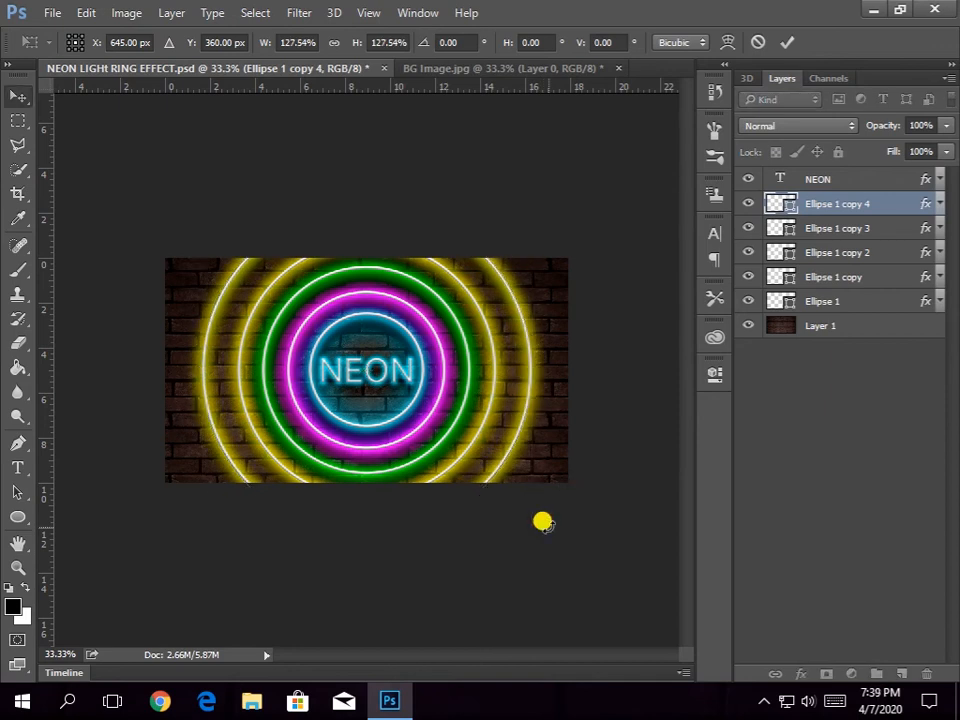
- Scale the new outermost ring down slightly about its centre
key("ctrl+t")
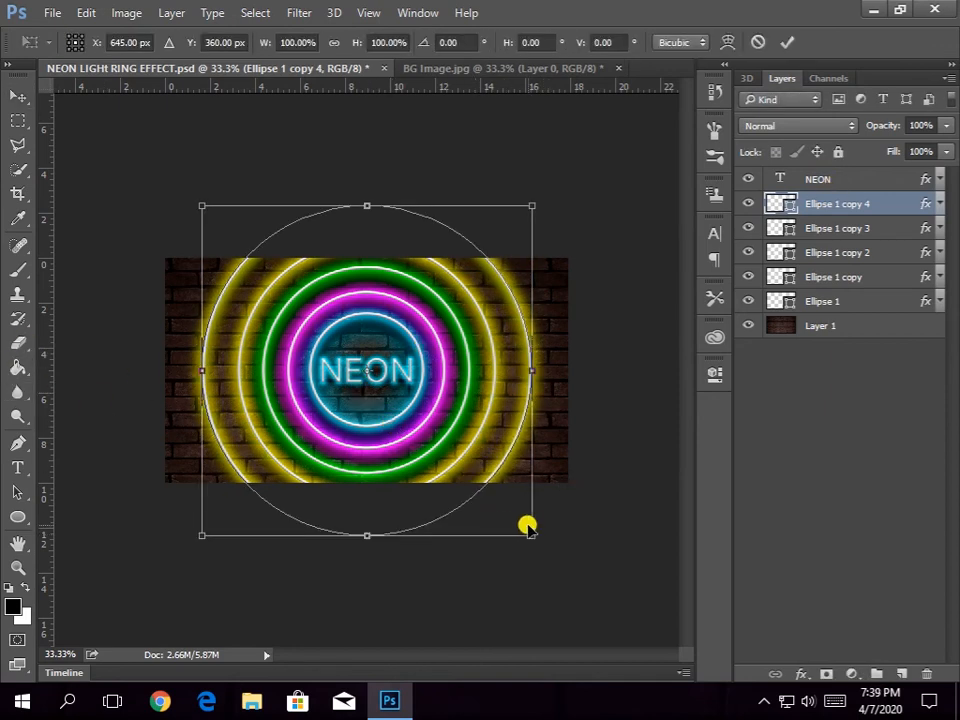
left_click_drag(520, 528, 508, 523)
key("Return")
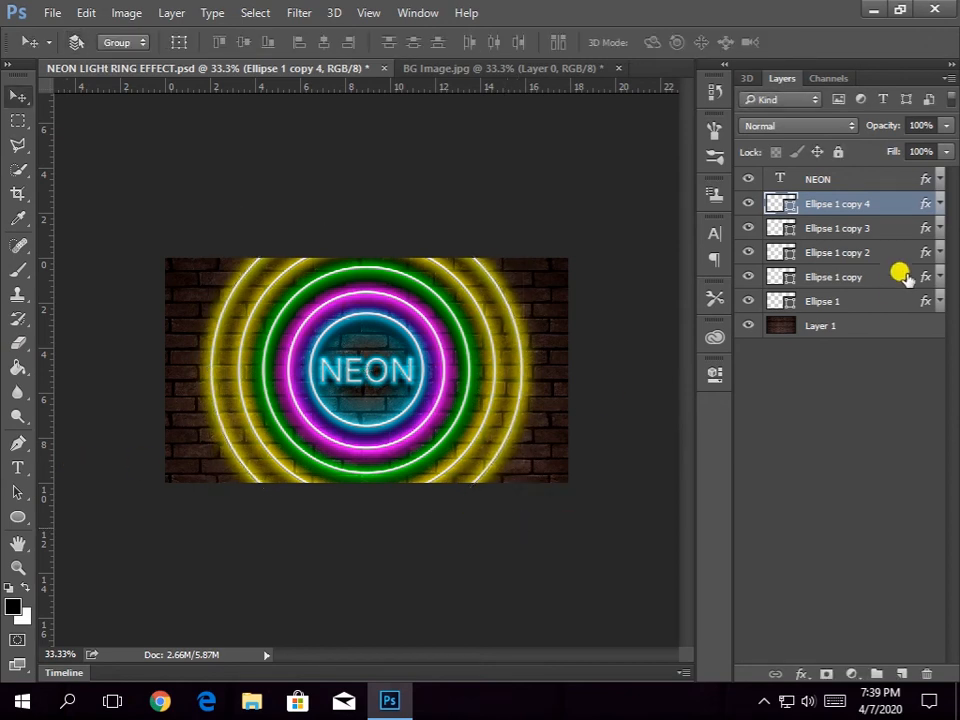
- Open the new outermost ring's layer style and set its Bevel & Emboss depth to 399%
double_click(891, 203)
left_click(246, 197)
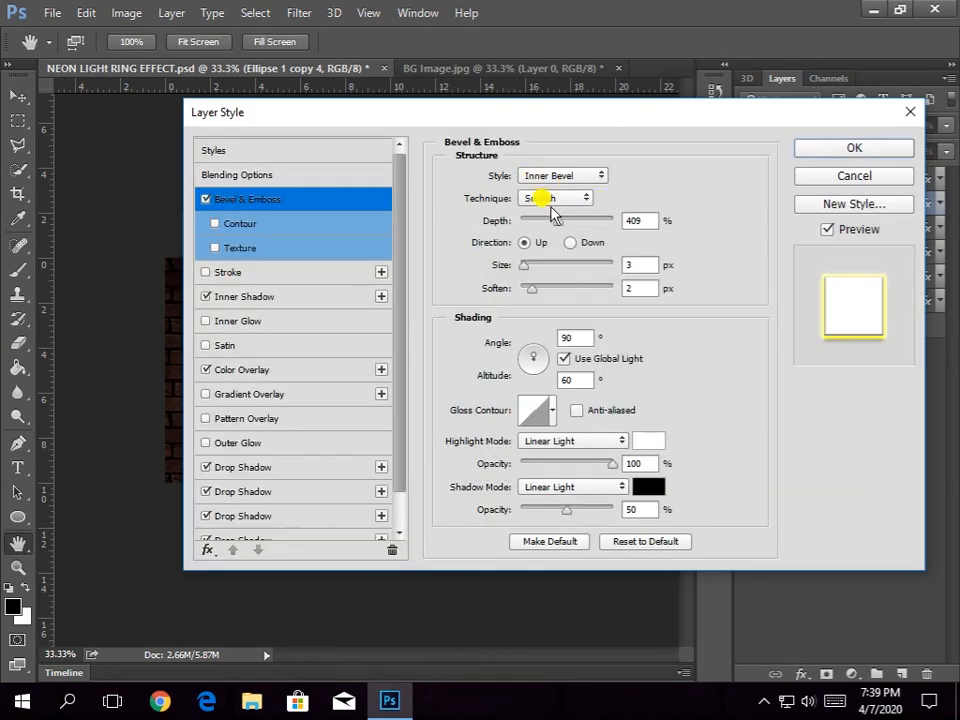
left_click_drag(550, 209, 555, 215)
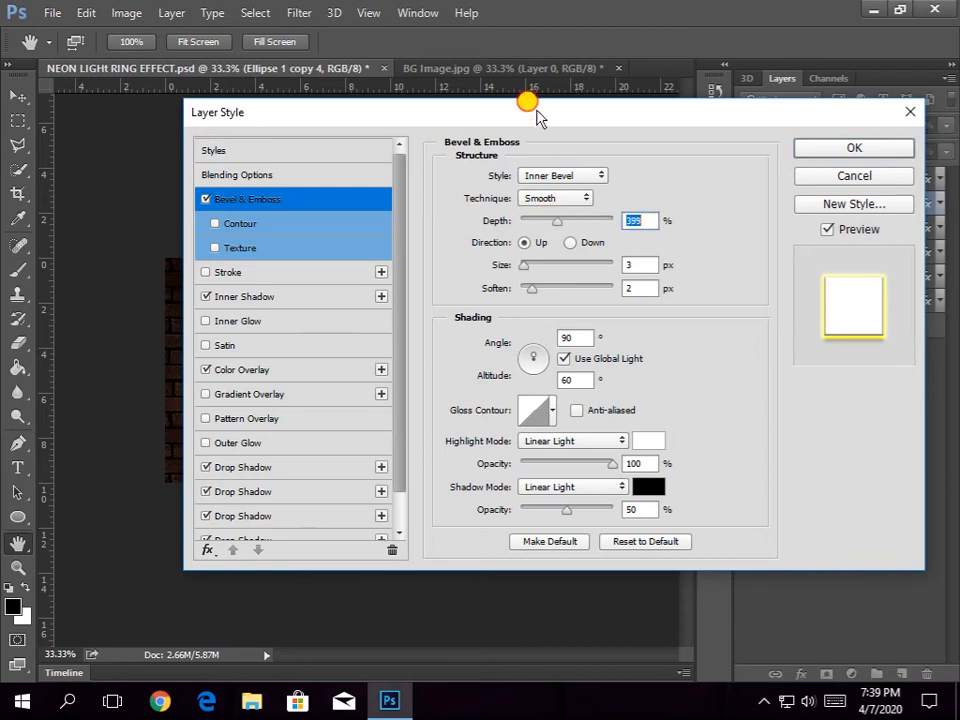
left_click_drag(539, 110, 797, 108)
- Change the new ring's Inner Shadow colour to pale pink ffc9ef
left_click(598, 293)
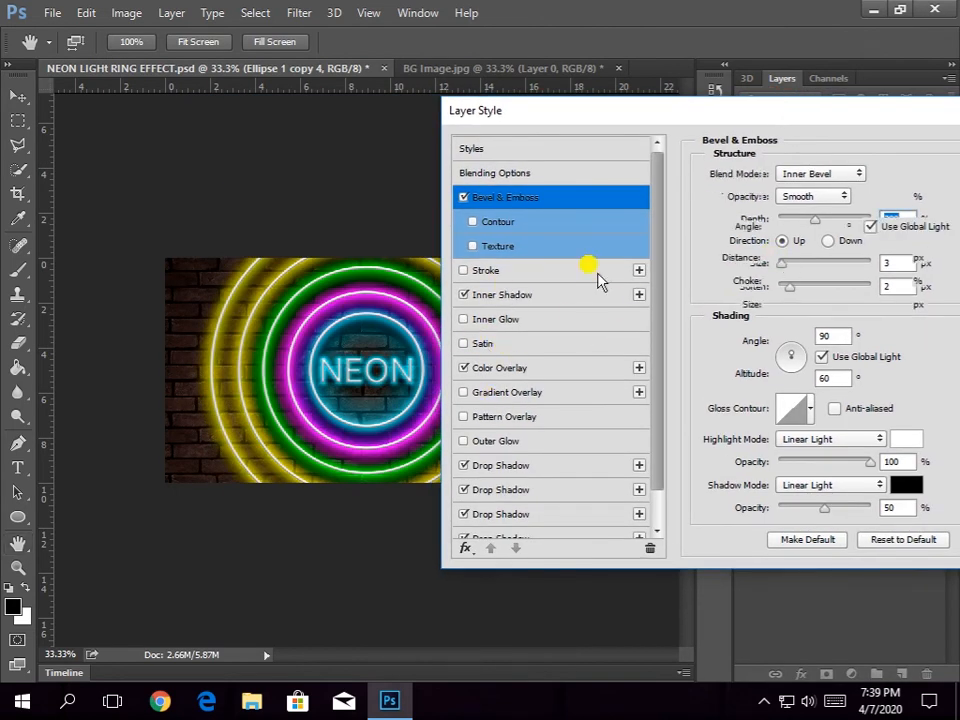
left_click(906, 174)
left_click(716, 212)
left_click_drag(716, 213, 721, 236)
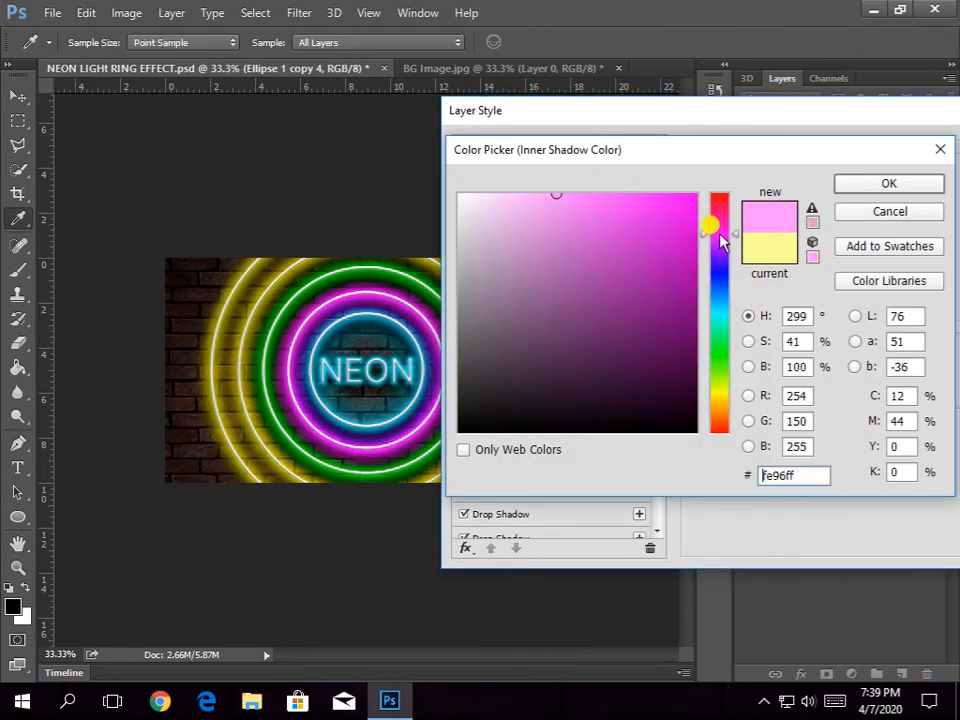
left_click_drag(532, 203, 701, 227)
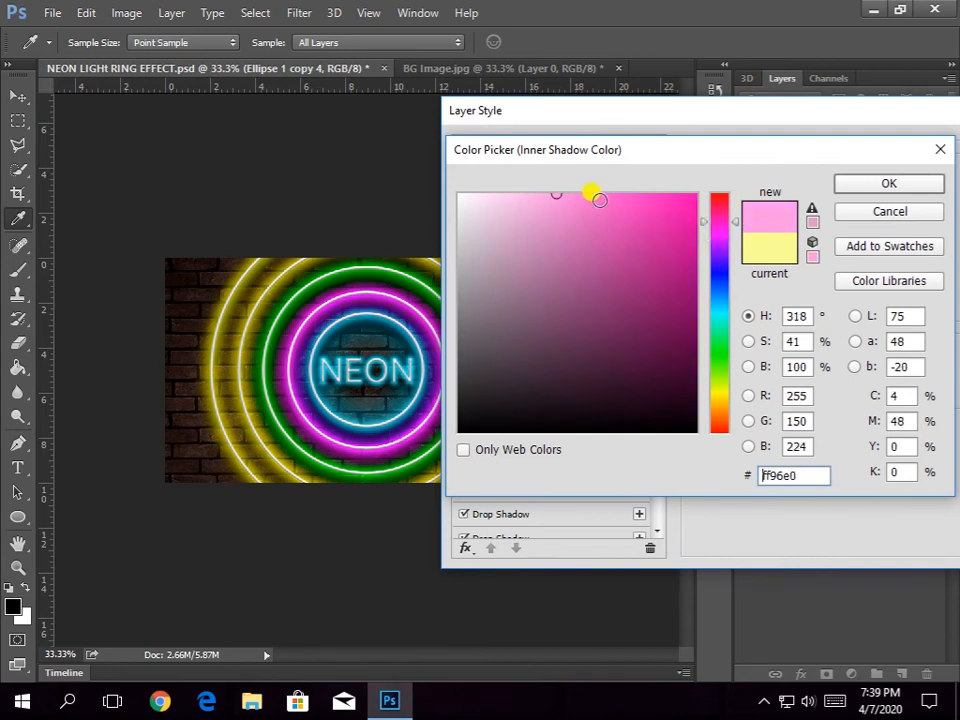
left_click_drag(599, 200, 621, 214)
left_click(508, 183)
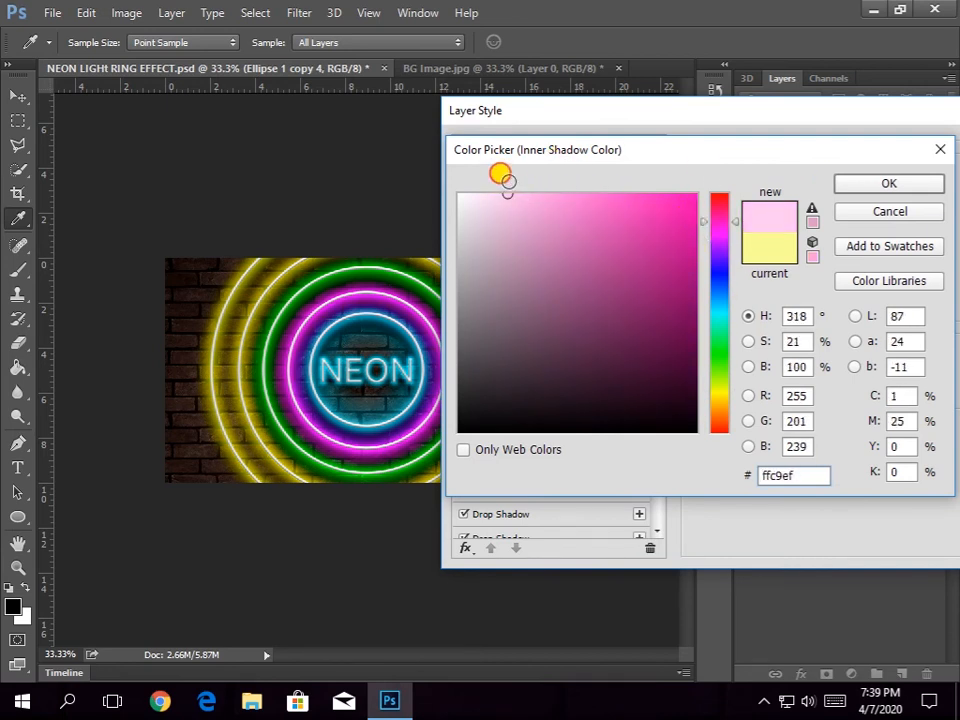
left_click(848, 187)
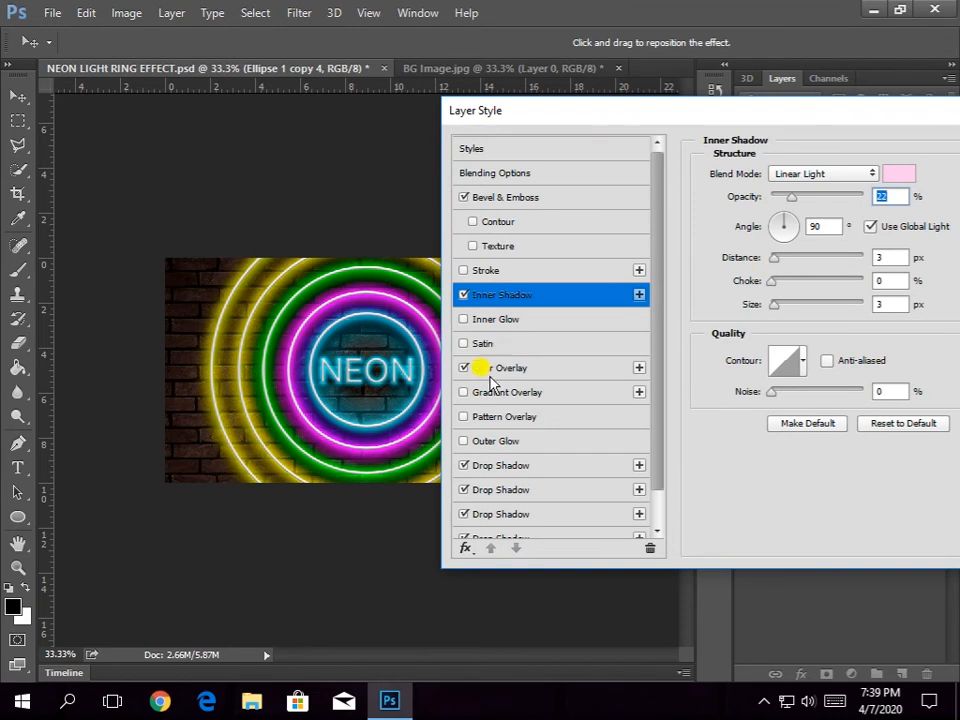
- Set the new ring's first Drop Shadow to red fe0000 with 8 px distance, 59% spread and 47 px size
left_click(500, 465)
left_click(893, 173)
left_click_drag(720, 391, 664, 197)
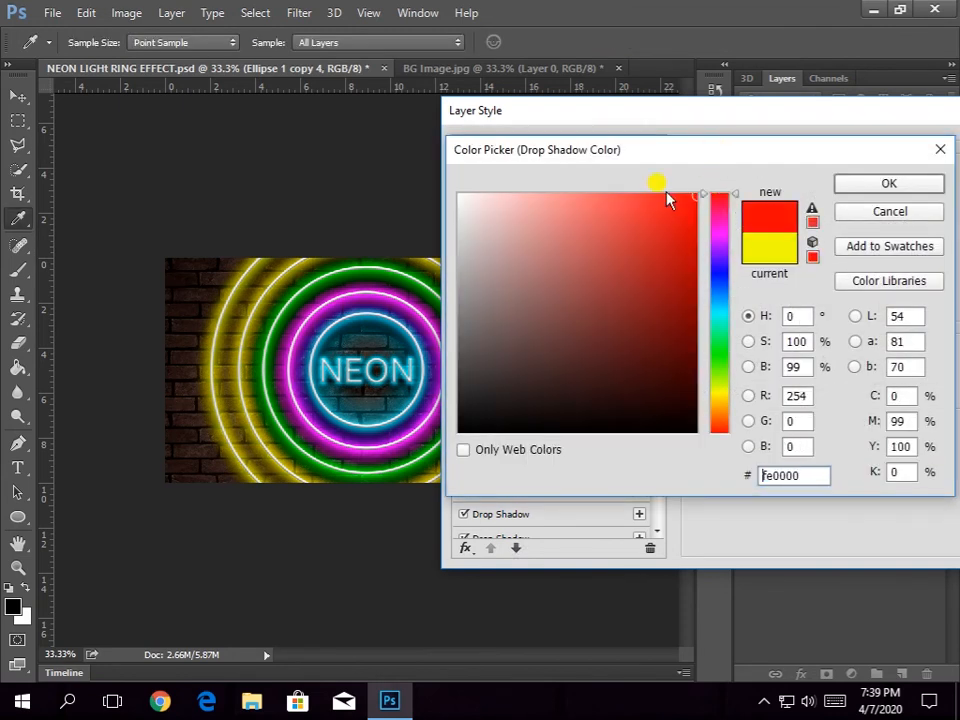
left_click(885, 184)
left_click_drag(755, 262, 746, 307)
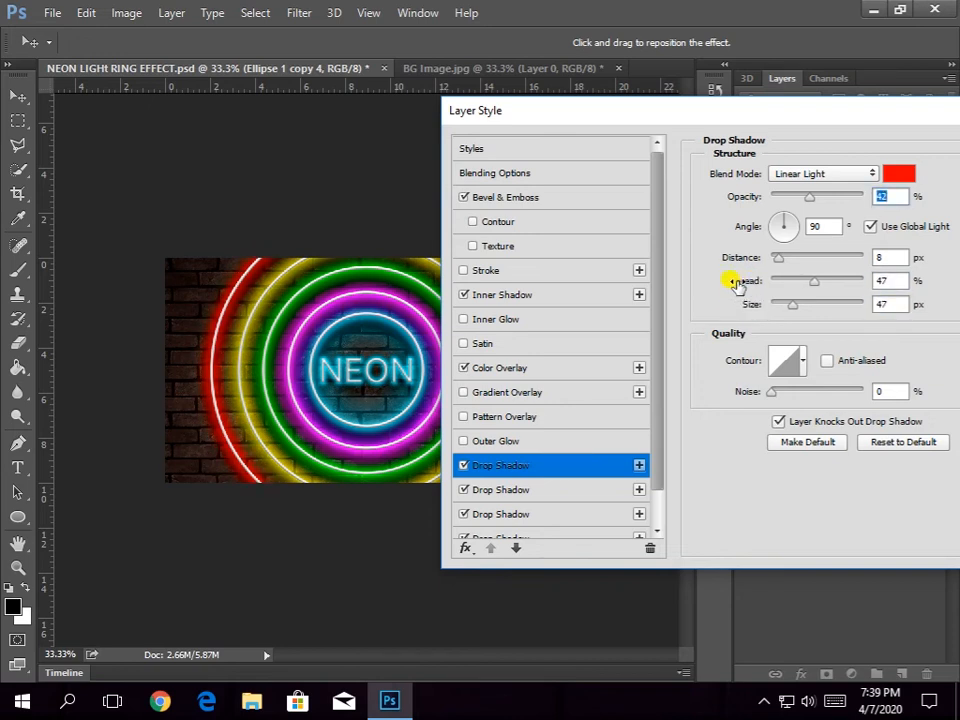
left_click_drag(735, 284, 747, 282)
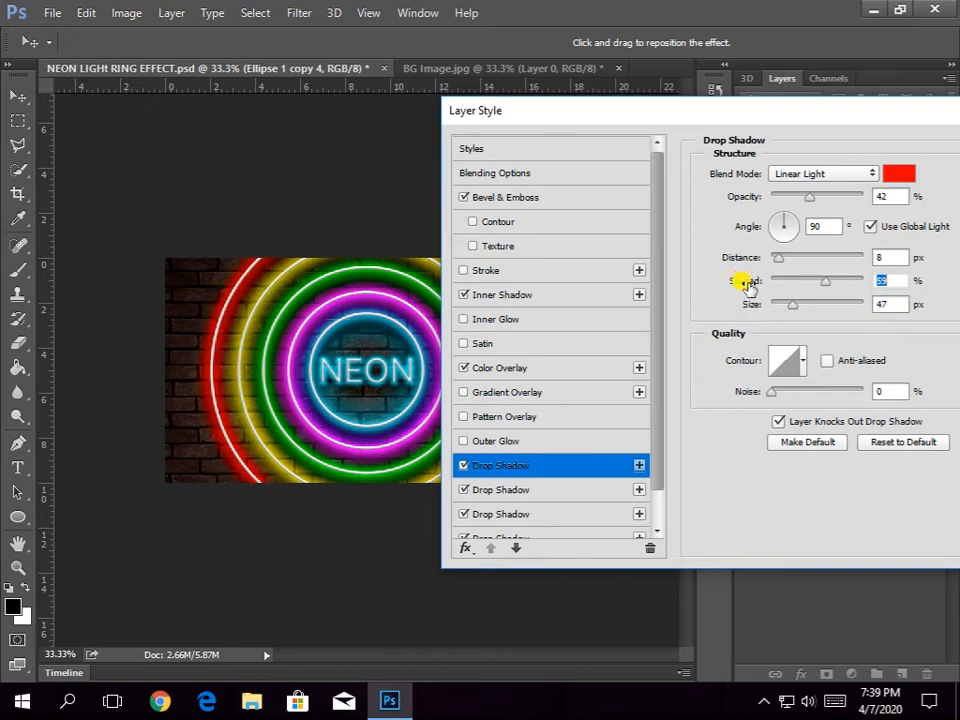
- Set the outermost ring's first Drop Shadow to 45% opacity and fine-tune its spread
left_click(777, 196)
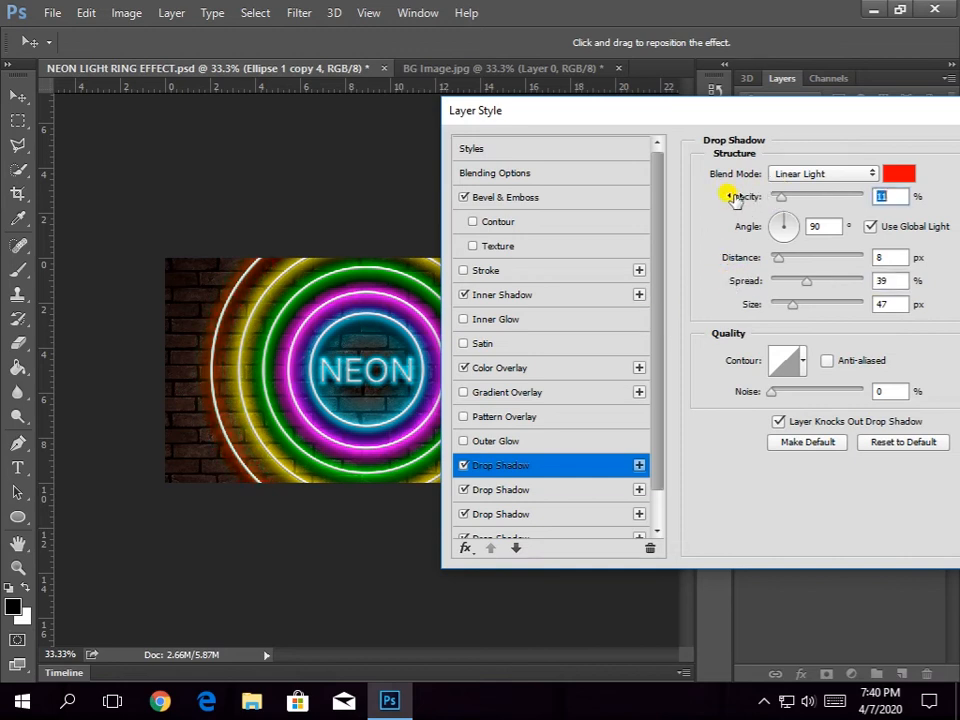
left_click_drag(733, 197, 760, 199)
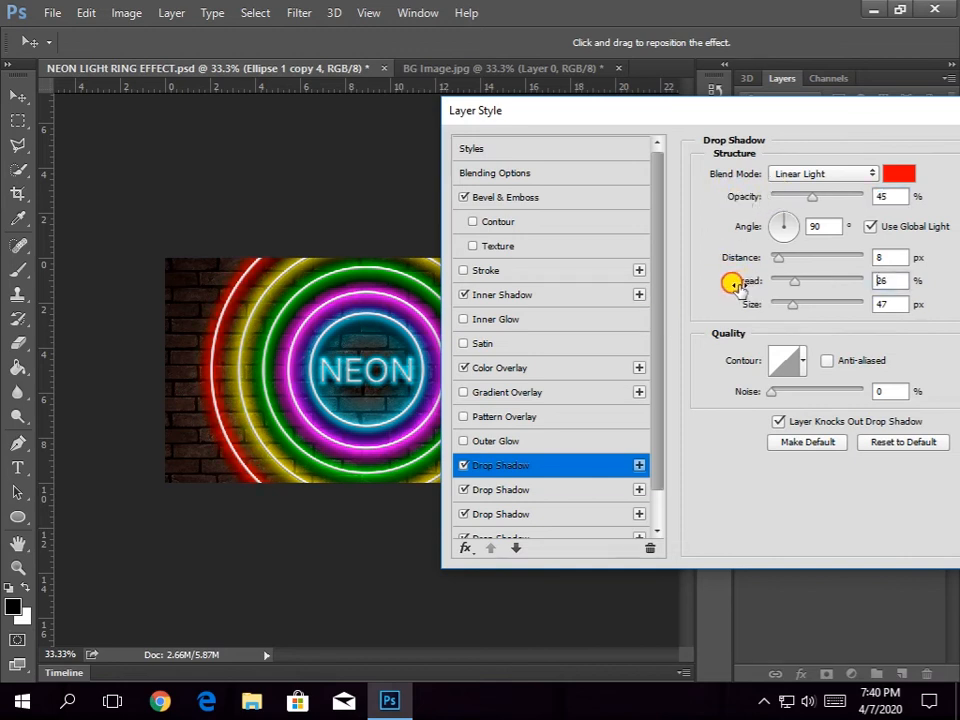
left_click(767, 705)
left_click(767, 705)
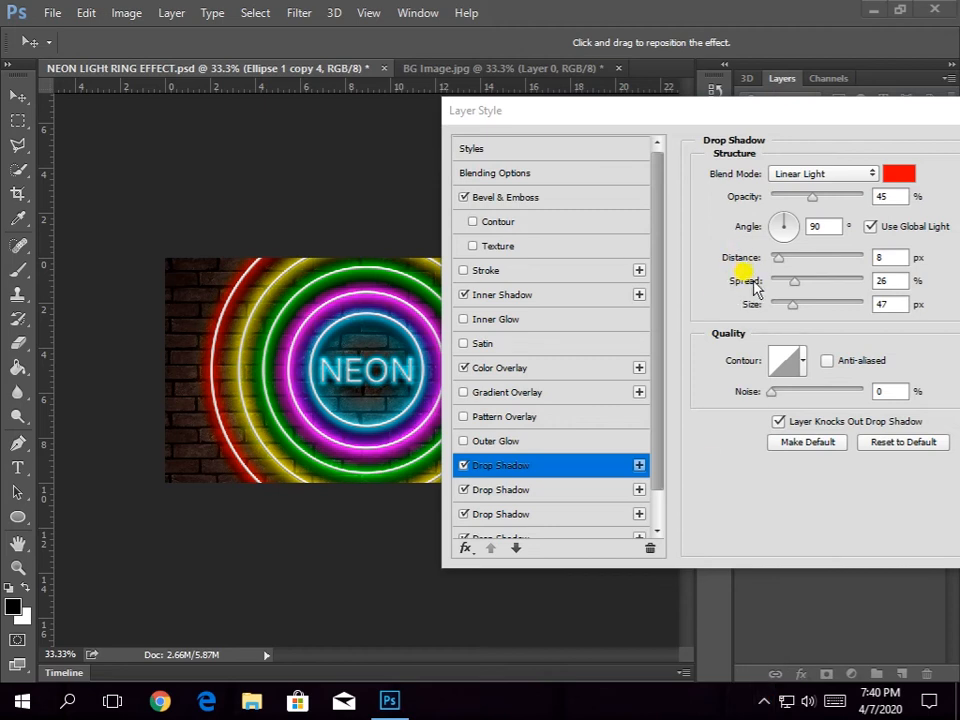
mouse_move(746, 289)
left_mouse_down()
mouse_move(758, 284)
mouse_move(755, 309)
left_mouse_up()
- Recolour the outermost ring's second Drop Shadow to a light salmon red and fine-tune its spread and size
left_click(541, 486)
left_click(893, 179)
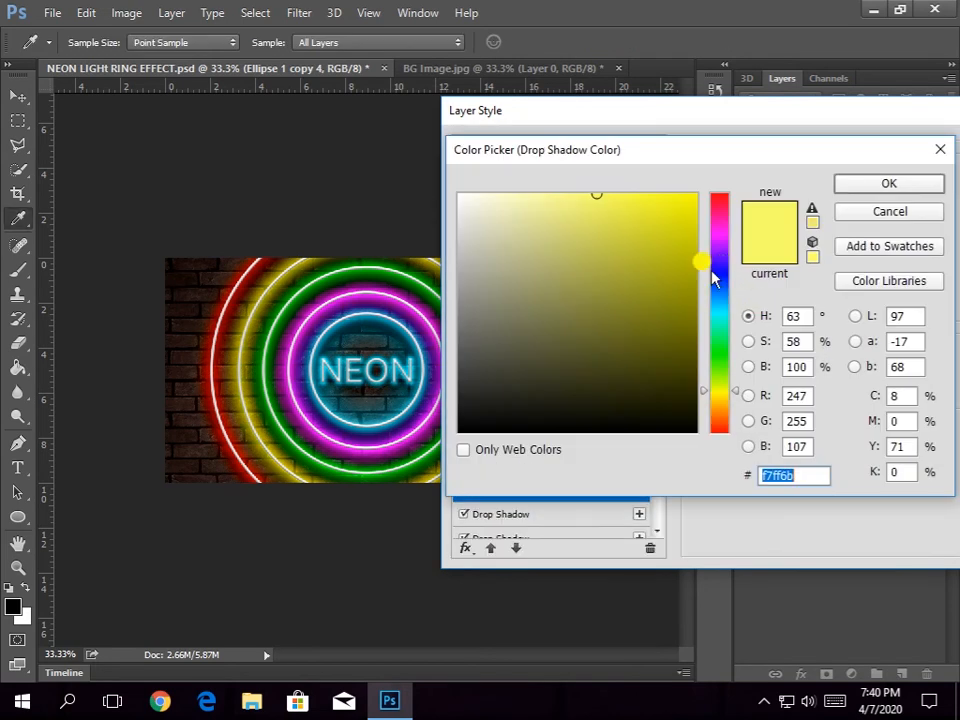
left_click(719, 195)
left_click(650, 202)
mouse_move(650, 202)
left_mouse_down()
mouse_move(542, 146)
mouse_move(570, 136)
mouse_move(542, 134)
mouse_move(557, 140)
left_mouse_up()
left_click(901, 186)
mouse_move(743, 282)
left_mouse_down()
mouse_move(721, 279)
mouse_move(741, 300)
mouse_move(733, 306)
mouse_move(757, 309)
mouse_move(744, 261)
left_mouse_up()
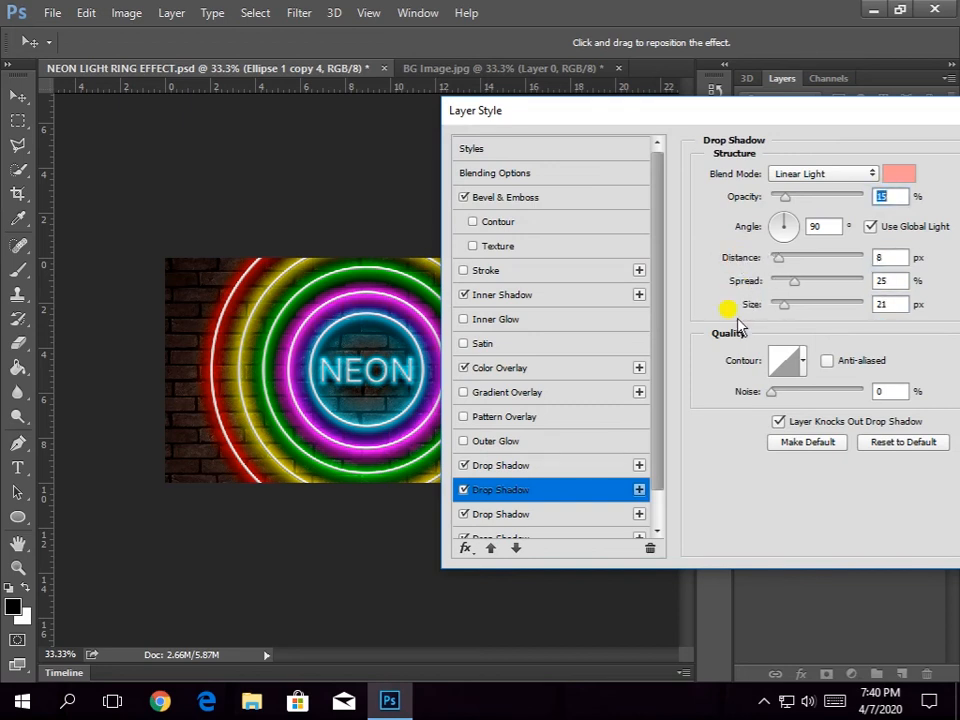
left_click_drag(751, 308, 744, 287)
- Recolour the outermost ring's third Drop Shadow to coral red and fine-tune its distance, spread and size
scroll(645, 480, "down", 1)
left_click(520, 477)
left_click(898, 174)
left_click_drag(720, 245, 720, 190)
mouse_move(640, 176)
left_mouse_down()
mouse_move(580, 176)
mouse_move(566, 191)
mouse_move(583, 199)
mouse_move(588, 160)
left_mouse_up()
left_click(889, 183)
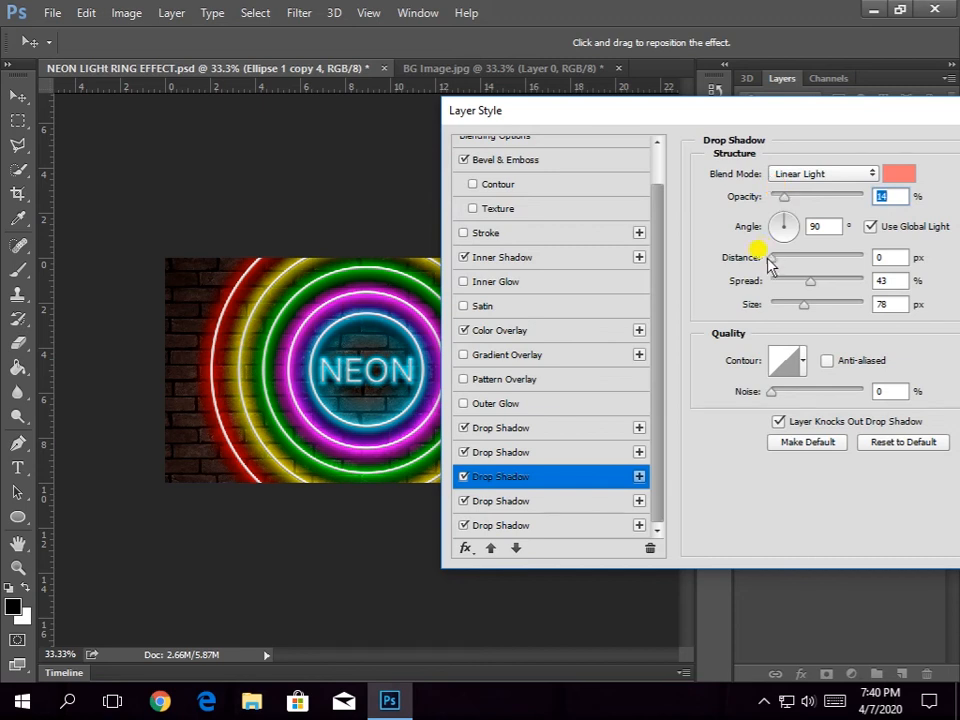
left_click_drag(770, 262, 734, 306)
- Set the outermost ring's first Drop Shadow to 45% spread and 59 px size
left_click(560, 428)
mouse_move(755, 308)
left_mouse_down()
mouse_move(765, 308)
mouse_move(748, 303)
left_mouse_up()
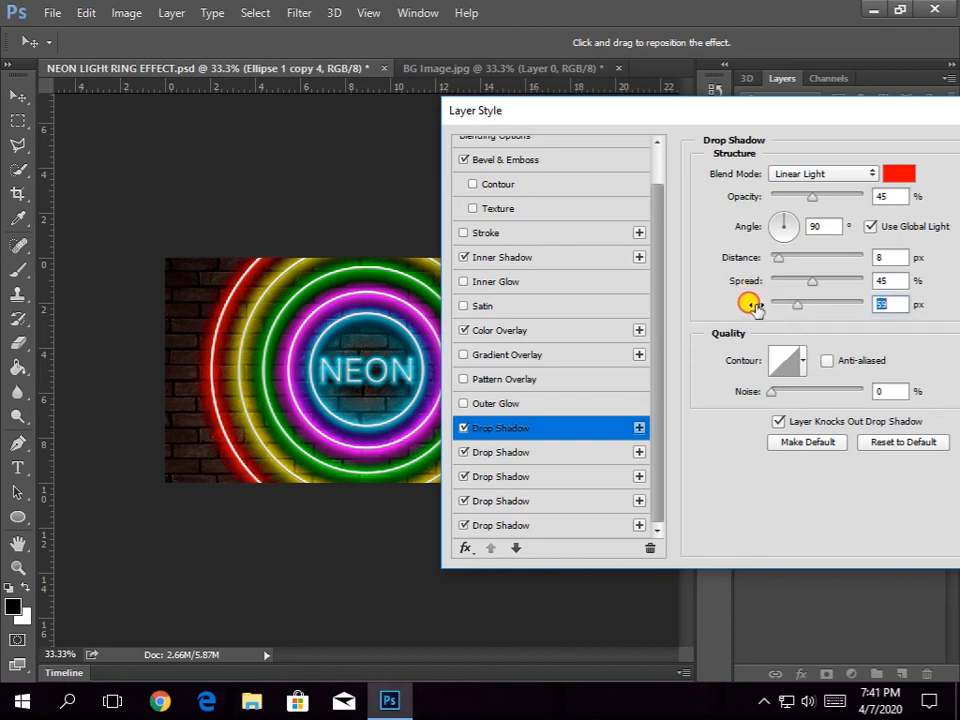
left_click_drag(540, 461, 528, 490)
left_click(525, 483)
- Recolour the outermost ring's fourth Drop Shadow to a bright light red and adjust its spread and size
left_click(528, 506)
left_click(890, 177)
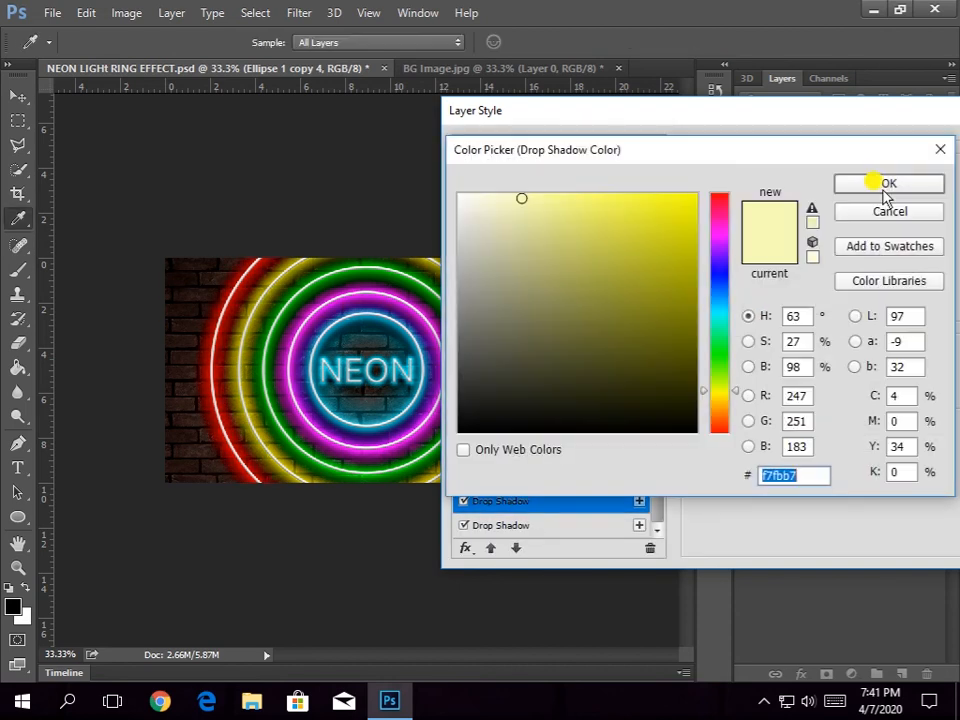
left_click_drag(722, 204, 729, 170)
mouse_move(572, 196)
left_mouse_down()
mouse_move(553, 222)
mouse_move(612, 157)
mouse_move(750, 165)
mouse_move(676, 190)
mouse_move(632, 180)
left_mouse_up()
left_click(854, 187)
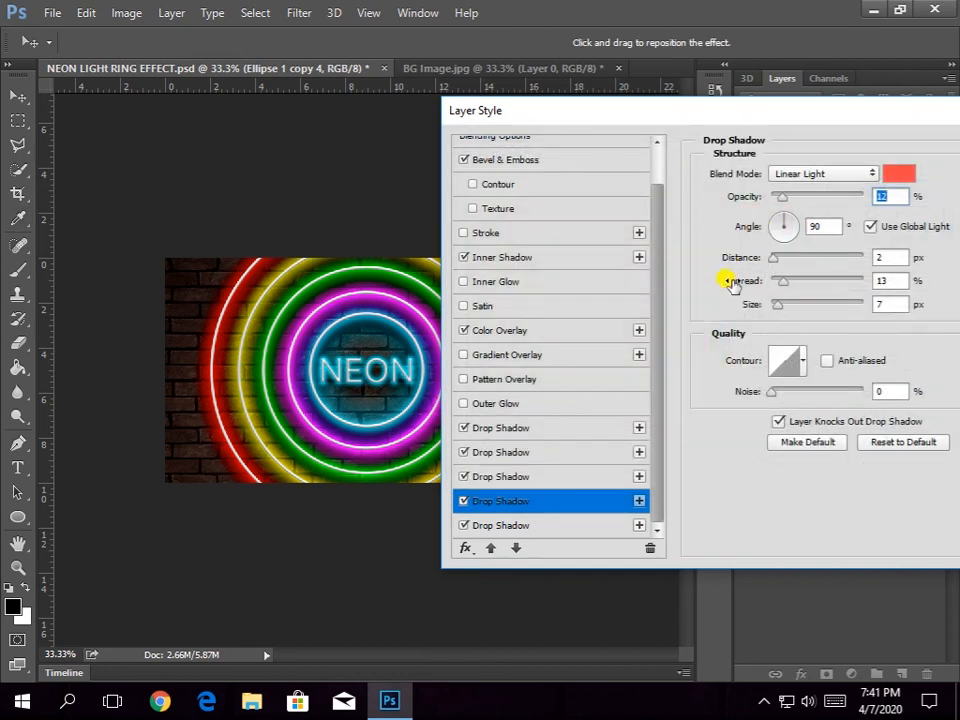
left_click_drag(733, 284, 751, 311)
- Keep the fifth Drop Shadow black, set its distance to 20 px and spread to 11%, and apply the layer style
left_click(525, 522)
left_click(898, 173)
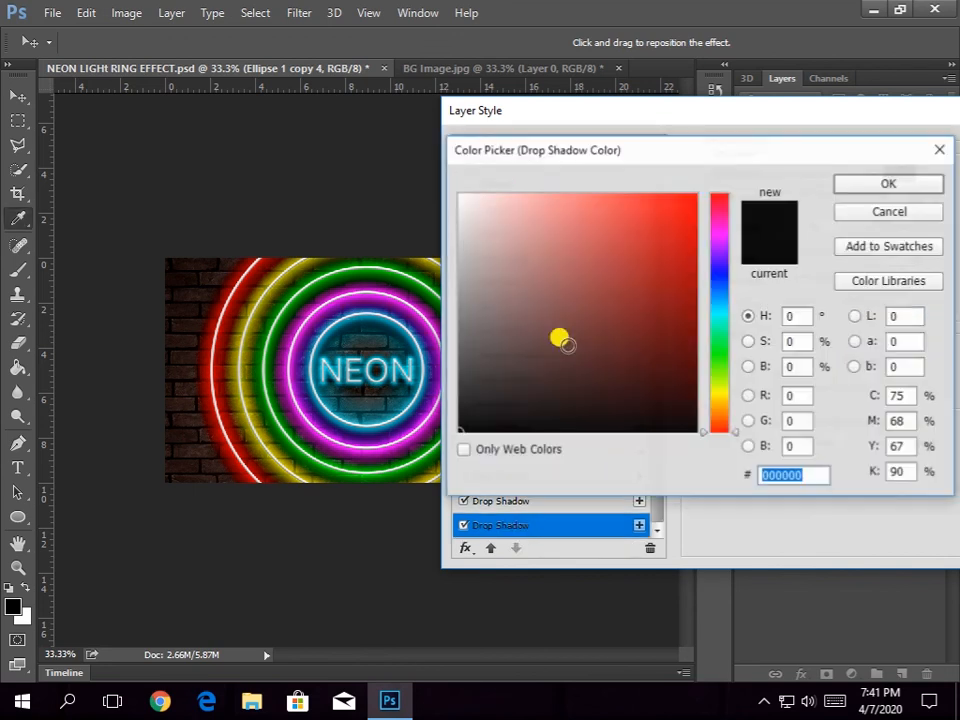
left_click(918, 188)
left_click_drag(740, 257, 751, 281)
left_click_drag(784, 112, 662, 88)
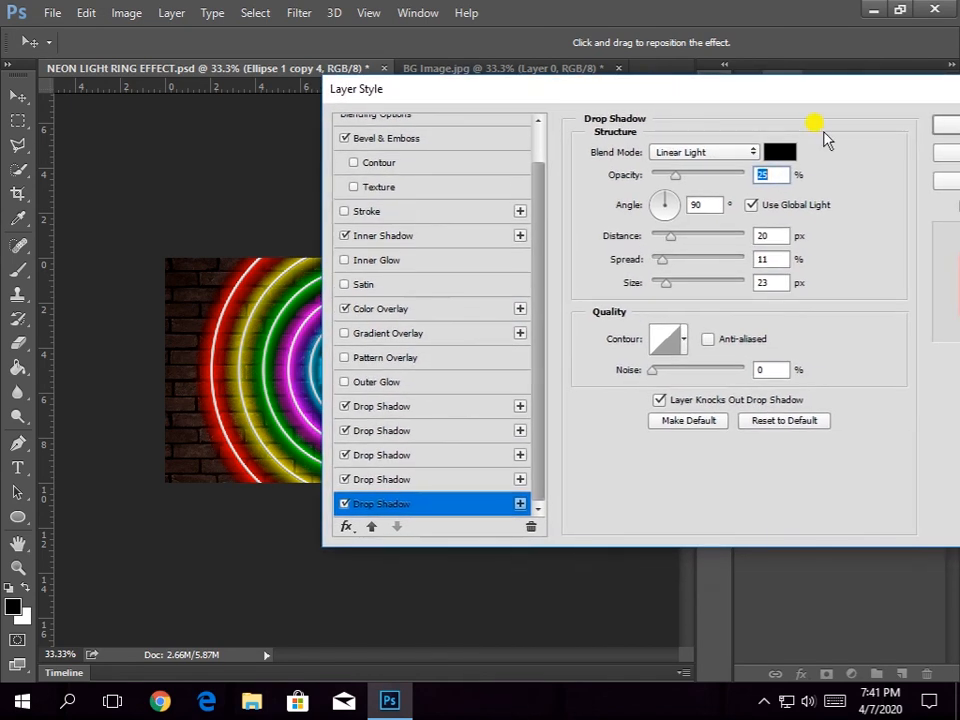
left_click(941, 124)
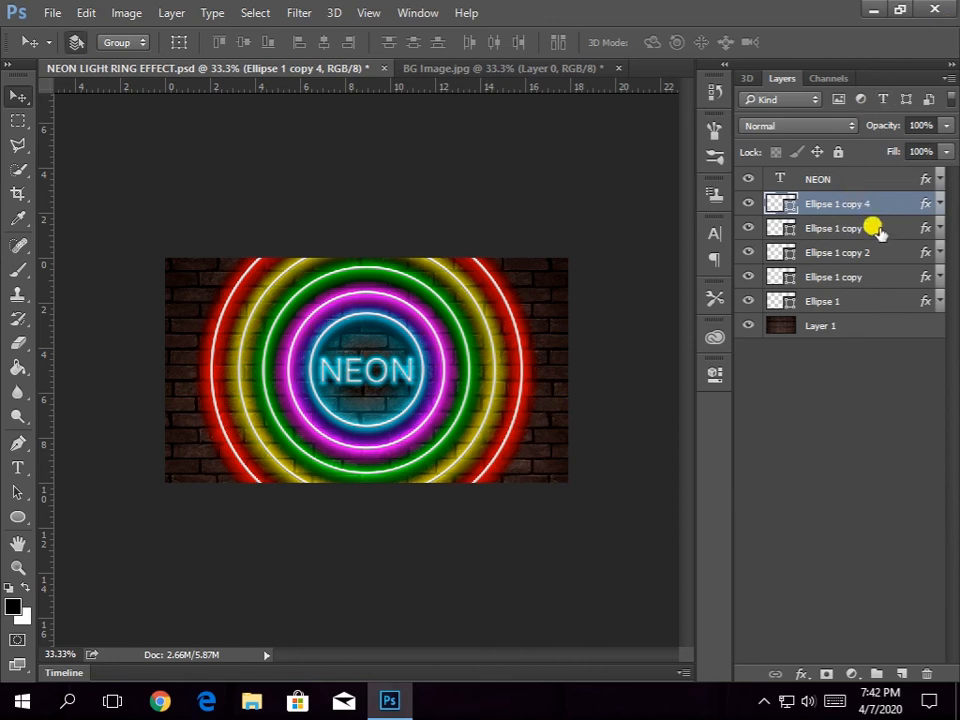
left_click_drag(874, 229, 858, 307)
key("ctrl+t")
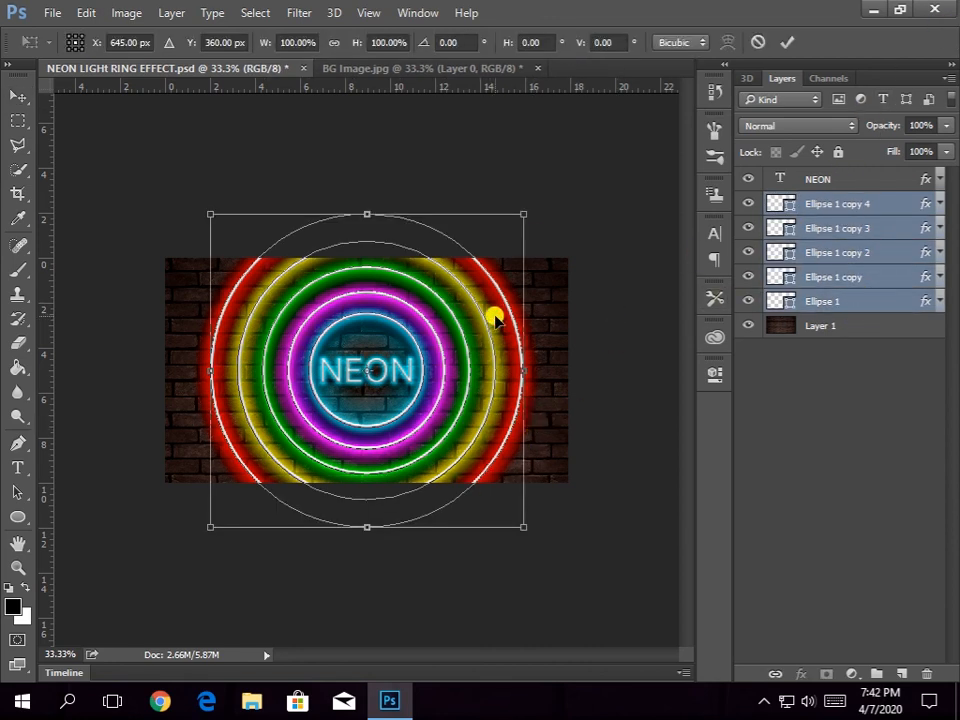
key("Return")
- Scale the NEON text and all five rings together to about 92.5% about their common centre
left_click(858, 180)
left_click(853, 302, "shift")
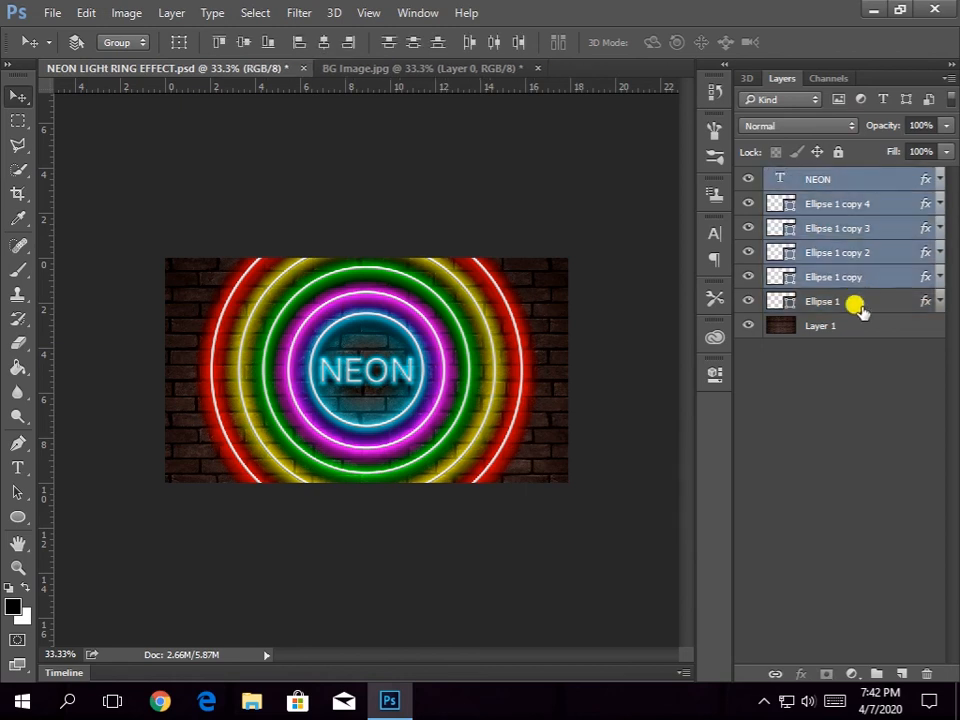
key("ctrl+t")
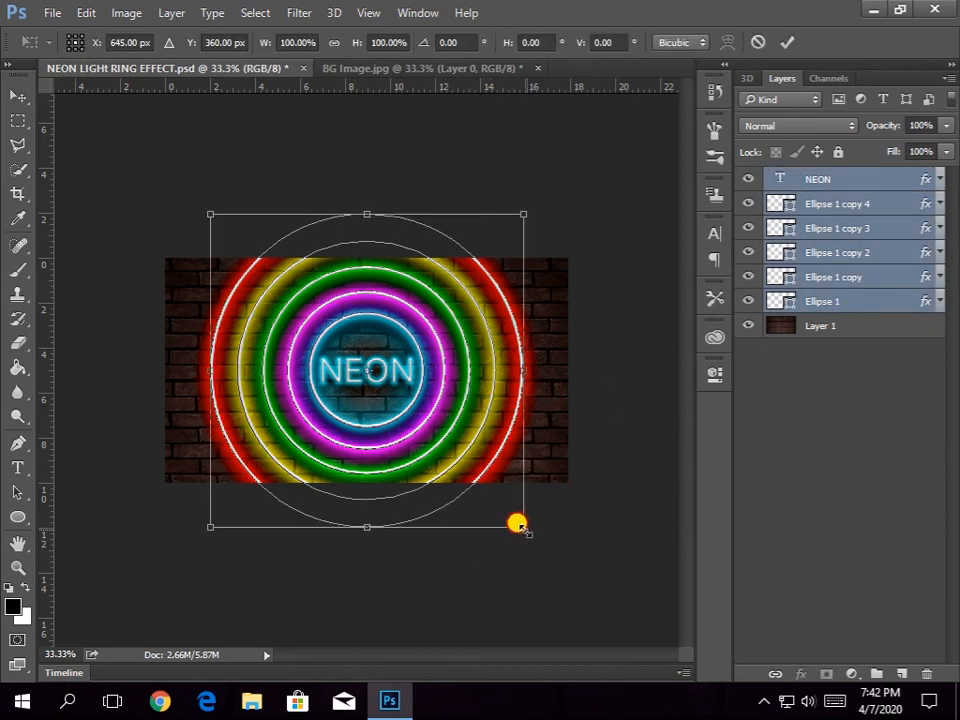
left_click_drag(522, 526, 508, 508)
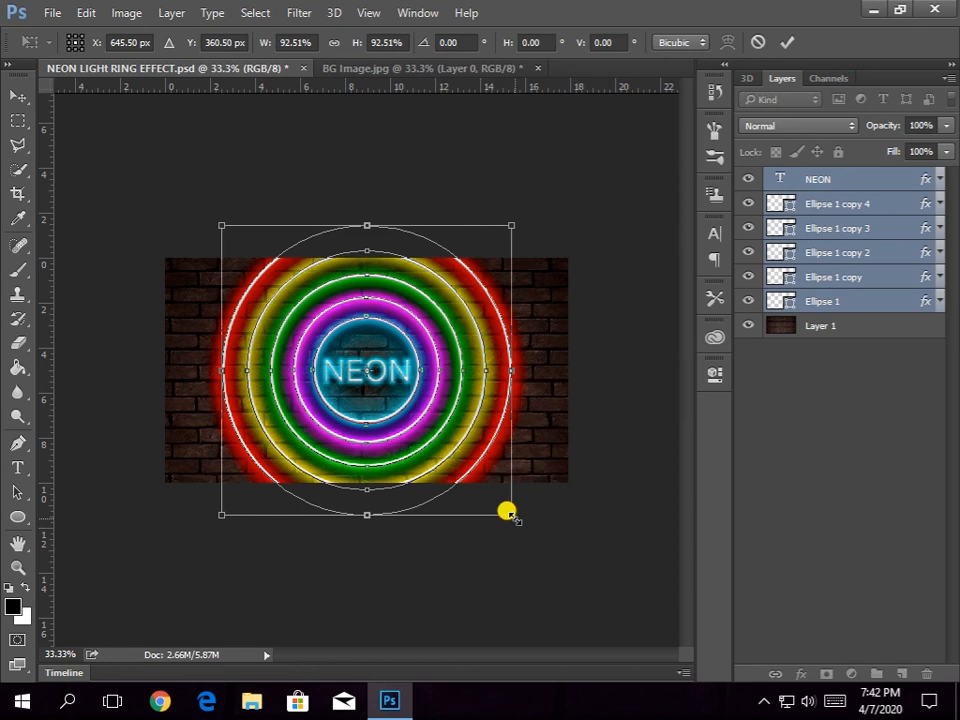
key("Return")
- Add a Color Balance adjustment layer above the outermost ring, with midtones at +17 Cyan–Red, -71 Magenta–Green and +83 Yellow–Blue
left_click(850, 323)
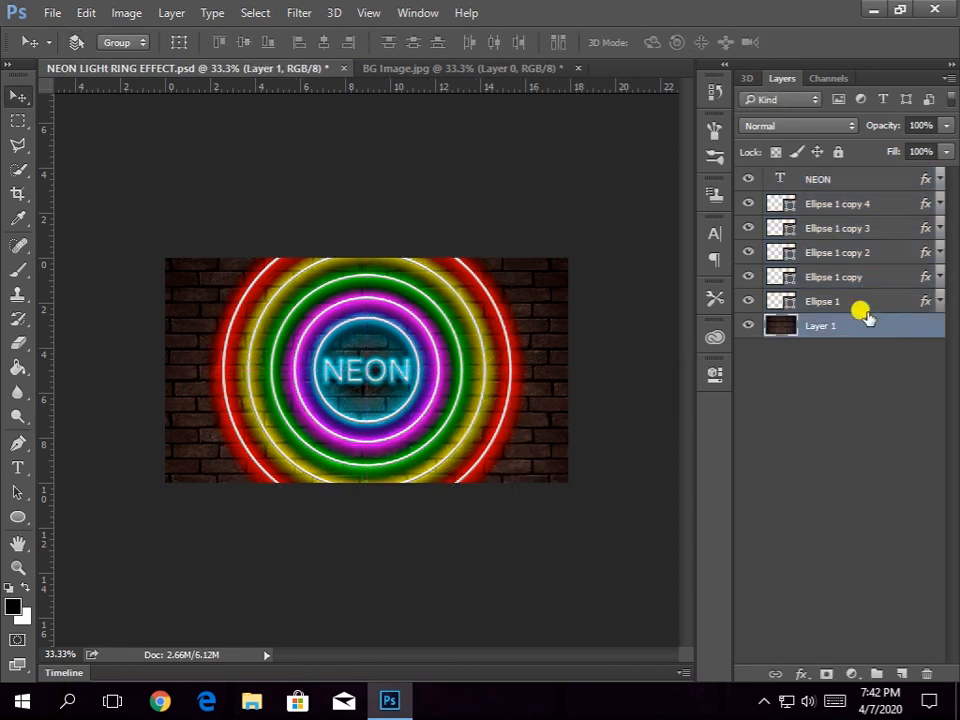
left_click(840, 180)
left_click(850, 204)
left_click(851, 674)
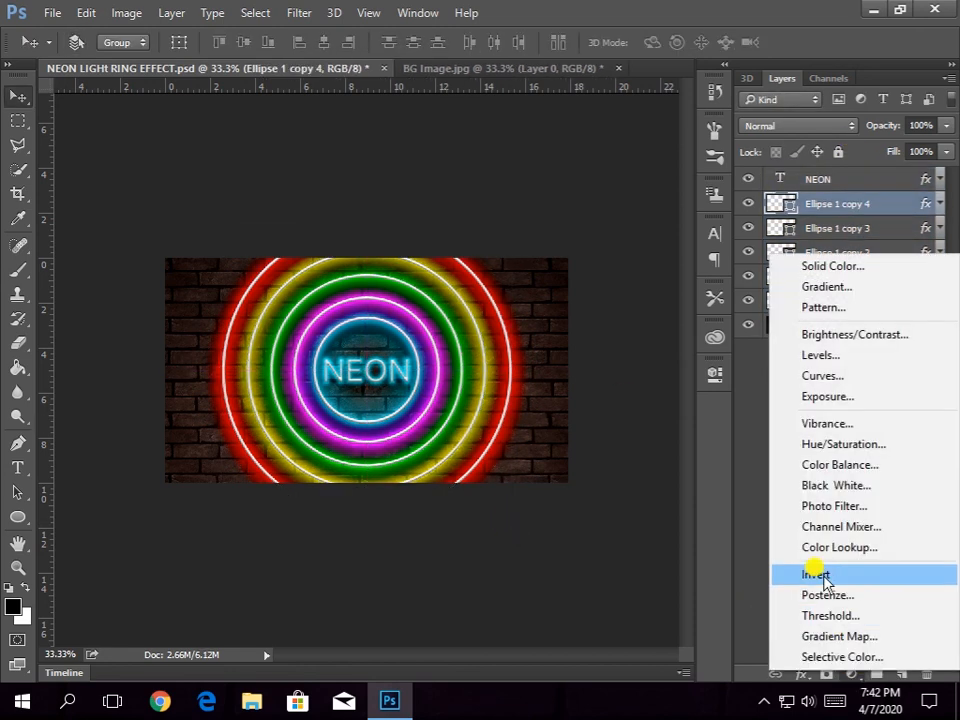
left_click(812, 463)
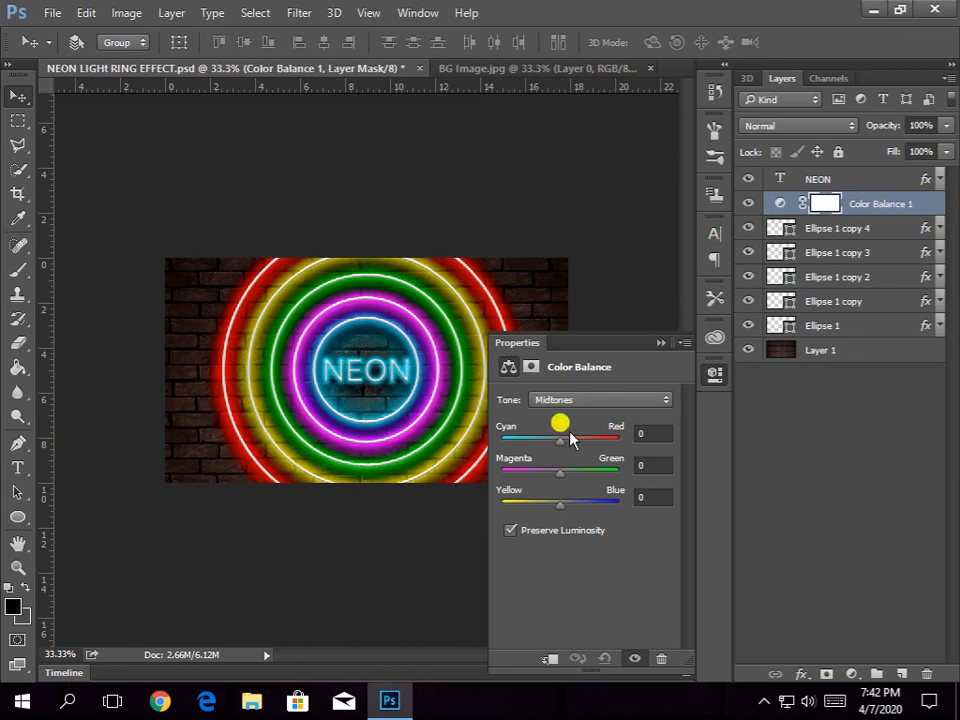
left_click_drag(560, 440, 603, 512)
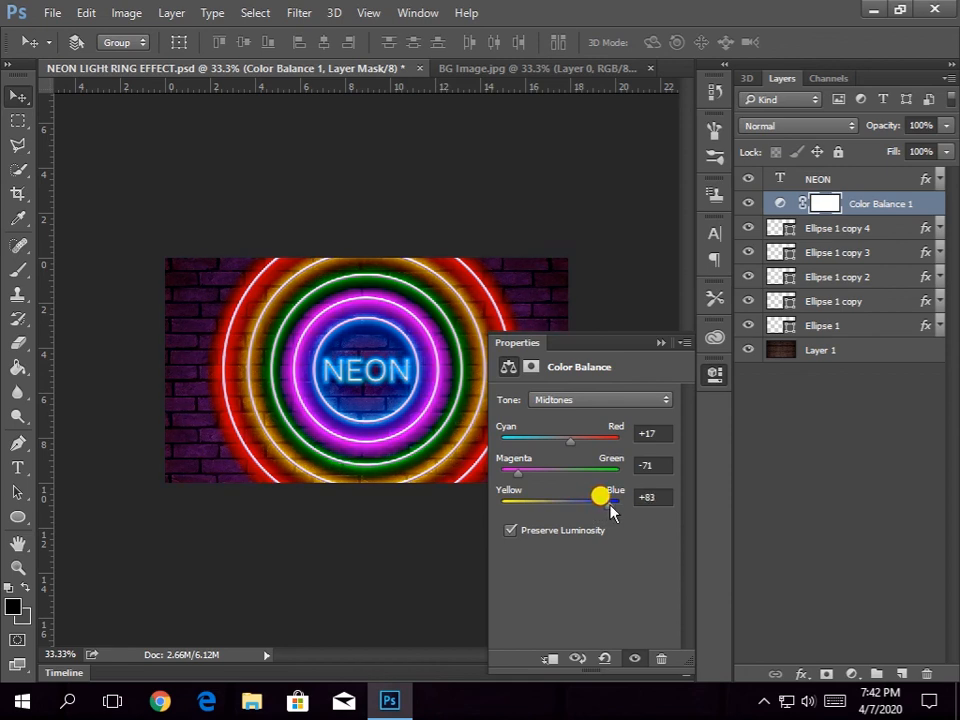
- Set the Color Balance midtones to +49 Cyan–Red and +3 Yellow–Blue, and readjust Magenta–Green to tint the bricks deep red
left_click_drag(571, 442, 590, 447)
left_click_drag(524, 480, 537, 480)
left_click_drag(612, 509, 563, 510)
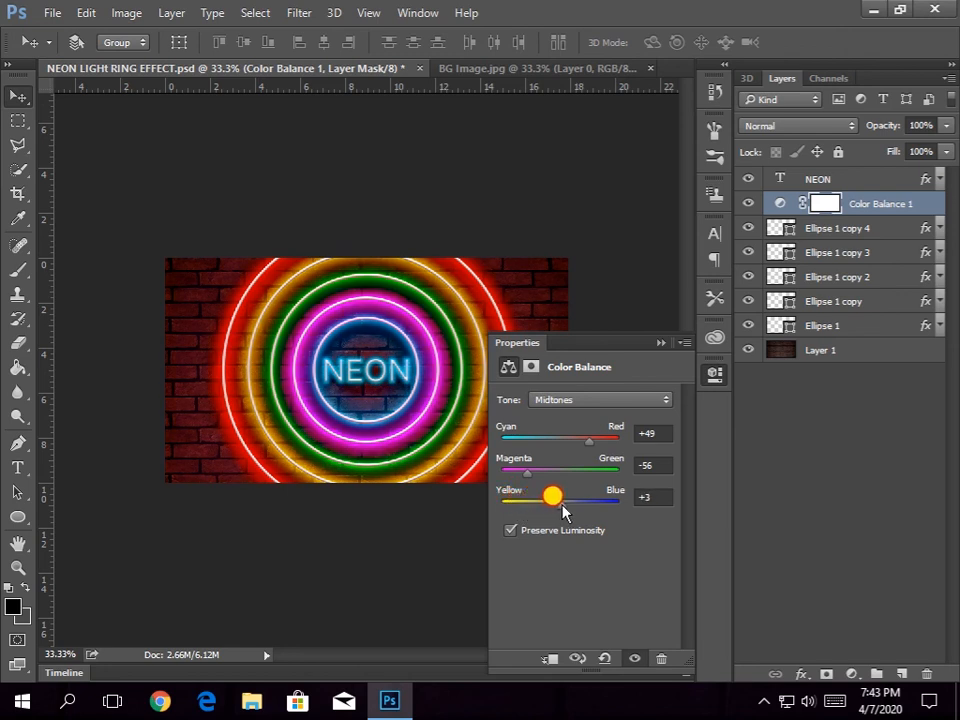
mouse_move(529, 472)
left_mouse_down()
mouse_move(587, 477)
mouse_move(546, 477)
left_mouse_up()
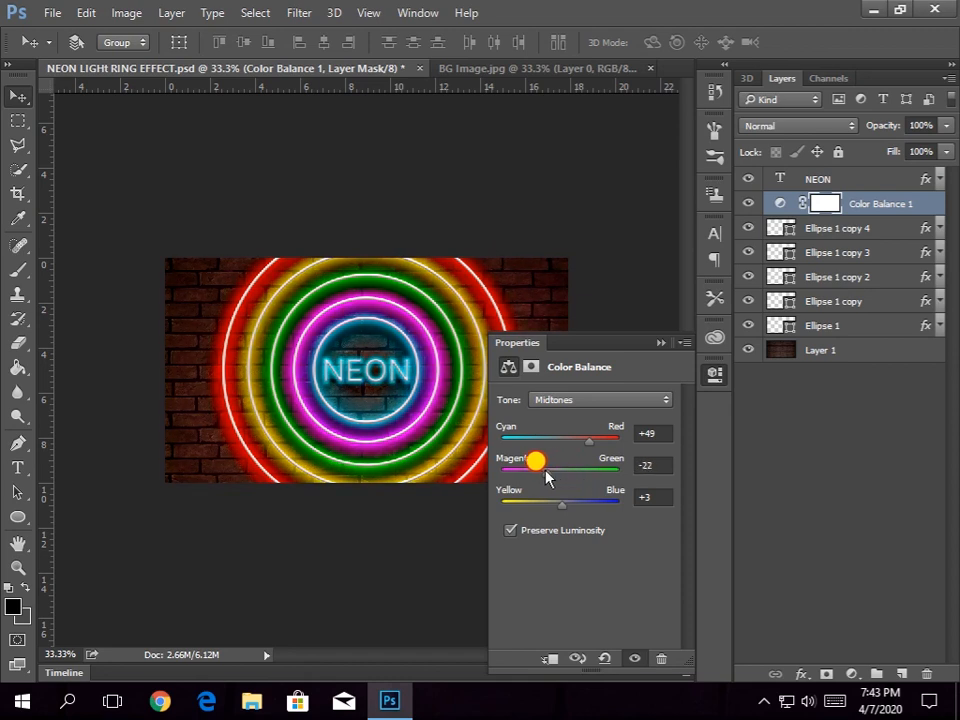
left_click(666, 370)
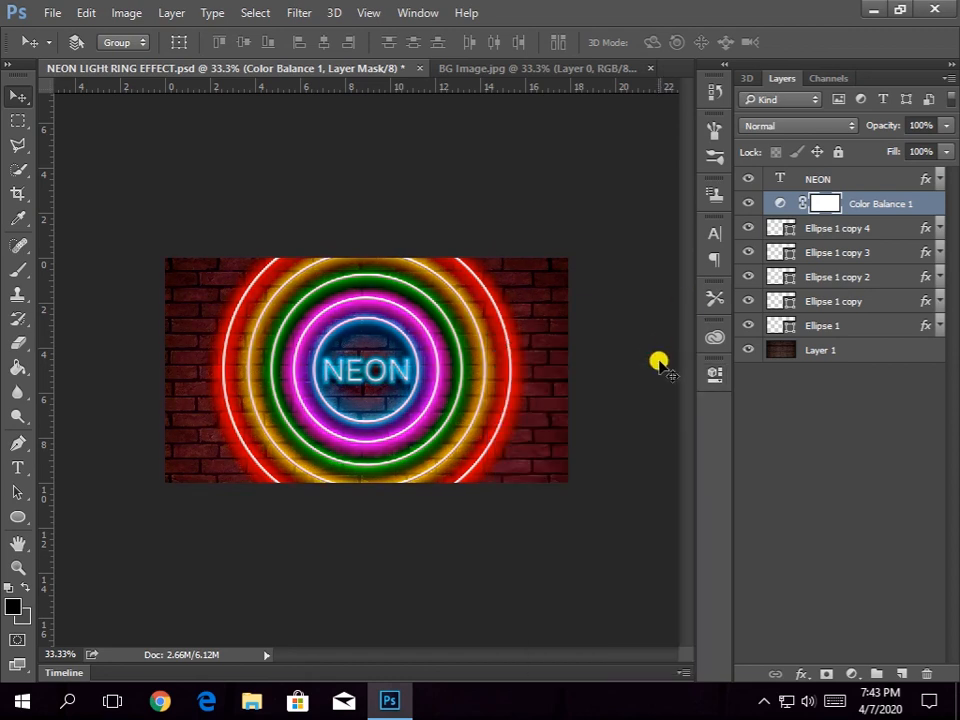